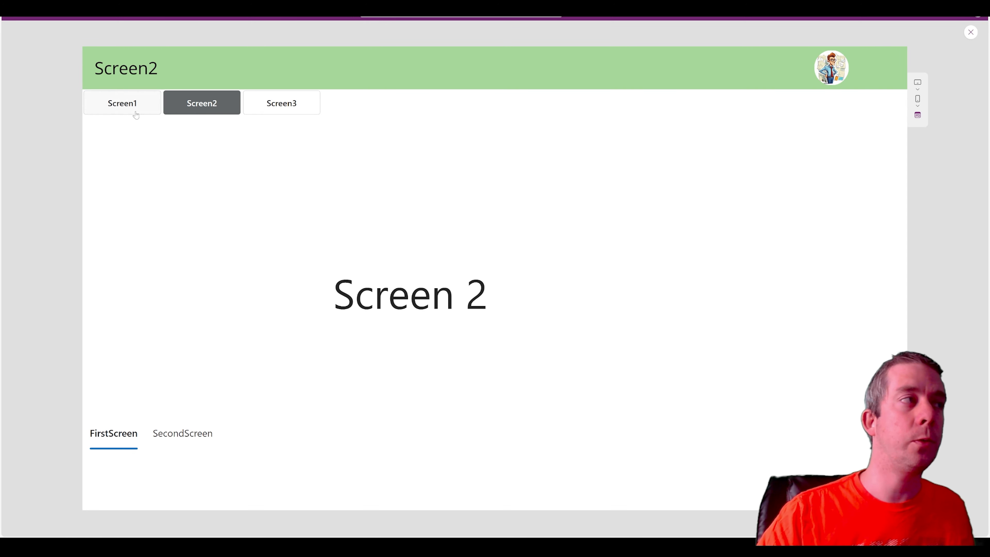
pyautogui.click(135, 114)
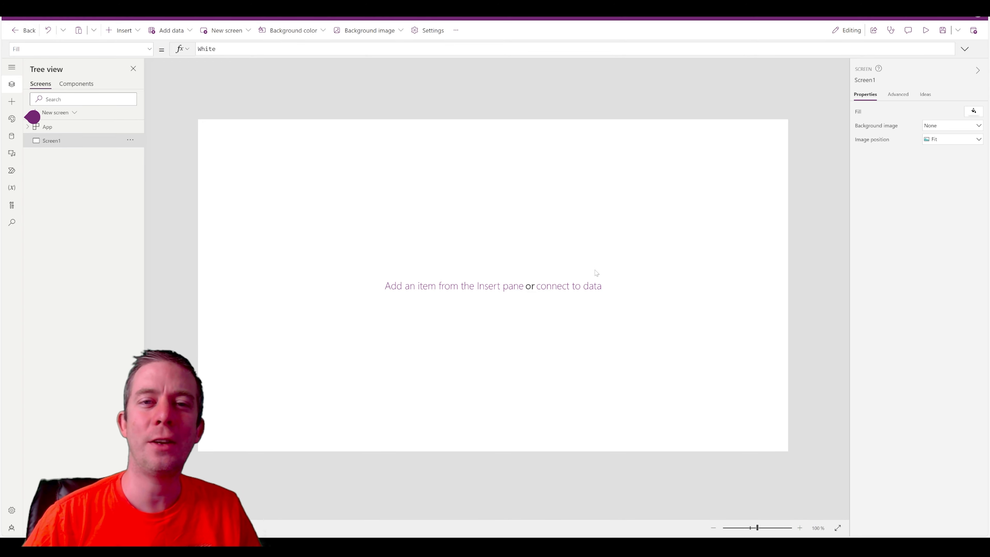
# Insert a modern Tab list control on Screen1 and enlarge it to about 847 wide by 155 high.
pyautogui.click(119, 32)
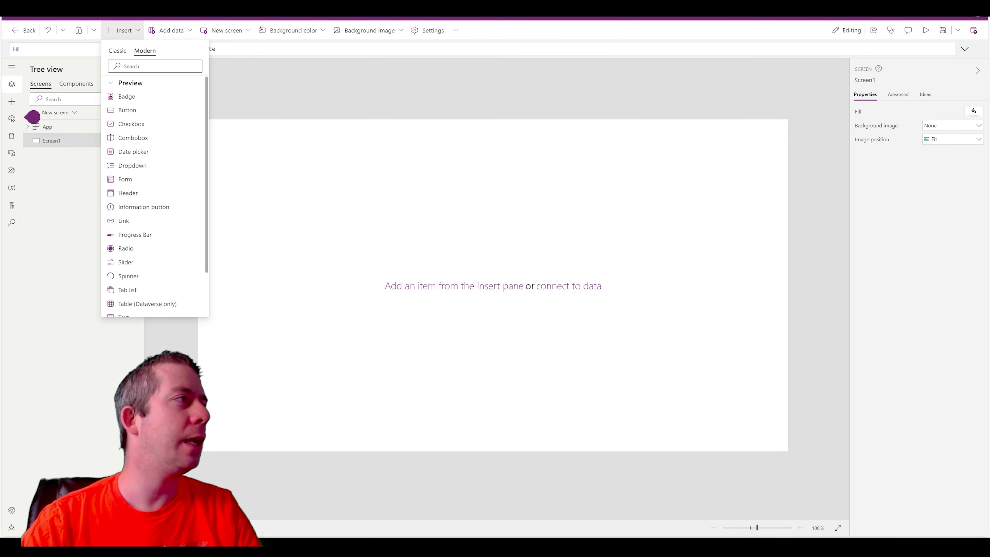
pyautogui.scroll(-2, 134, 138)
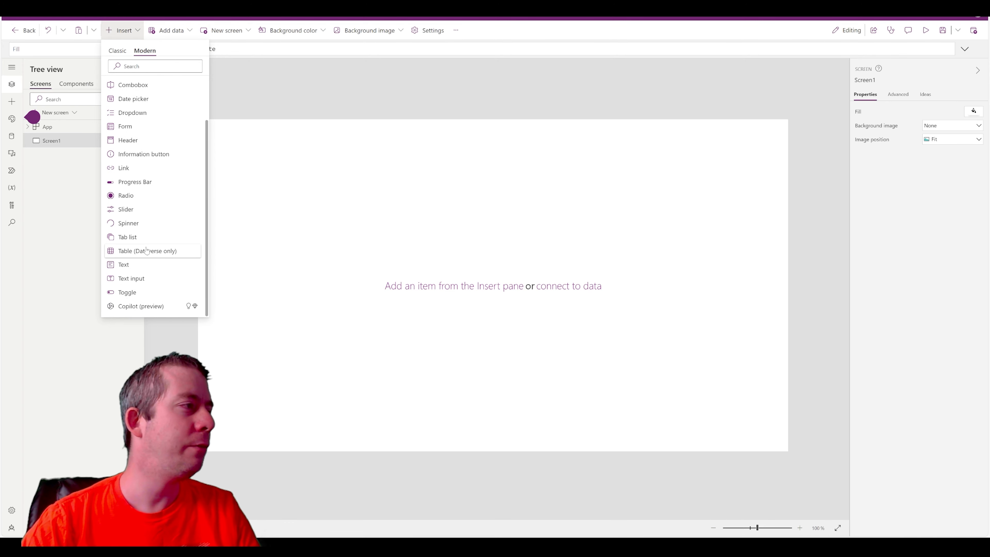
pyautogui.click(254, 144)
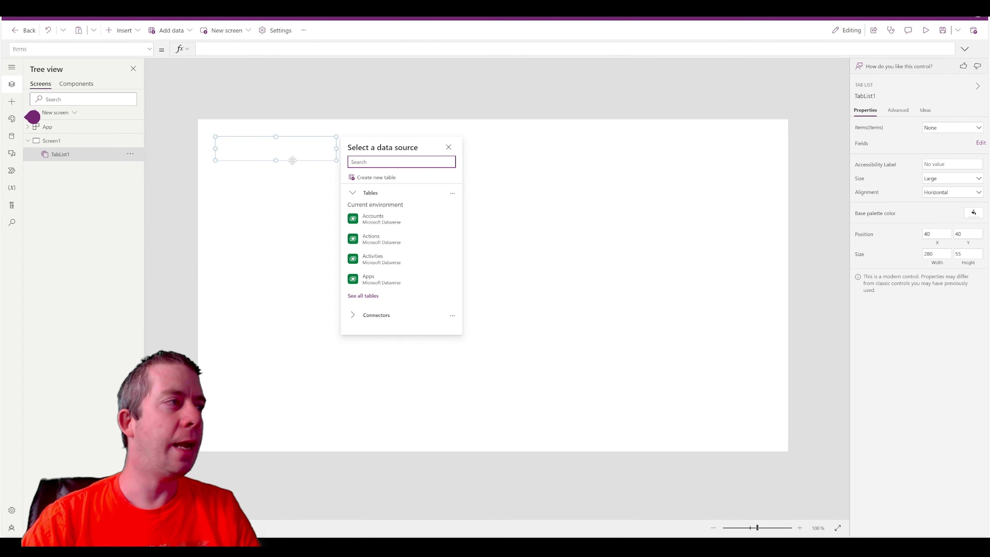
pyautogui.moveTo(335, 161); pyautogui.dragTo(580, 205)
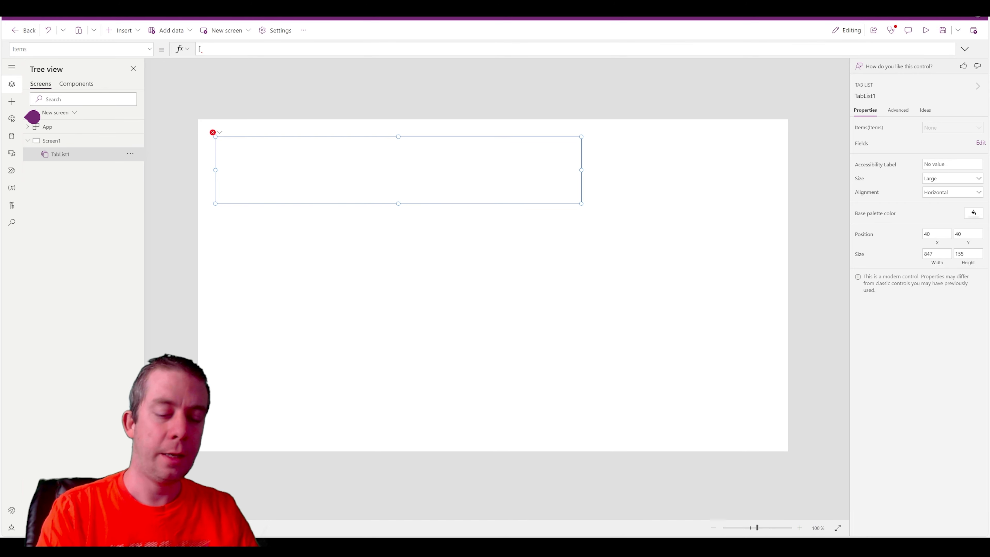
# Begin the tab list's Items formula with the record [{Name:"FirstScreen",Screen:Screen1}.
pyautogui.write('{')
pyautogui.write('Name:First')
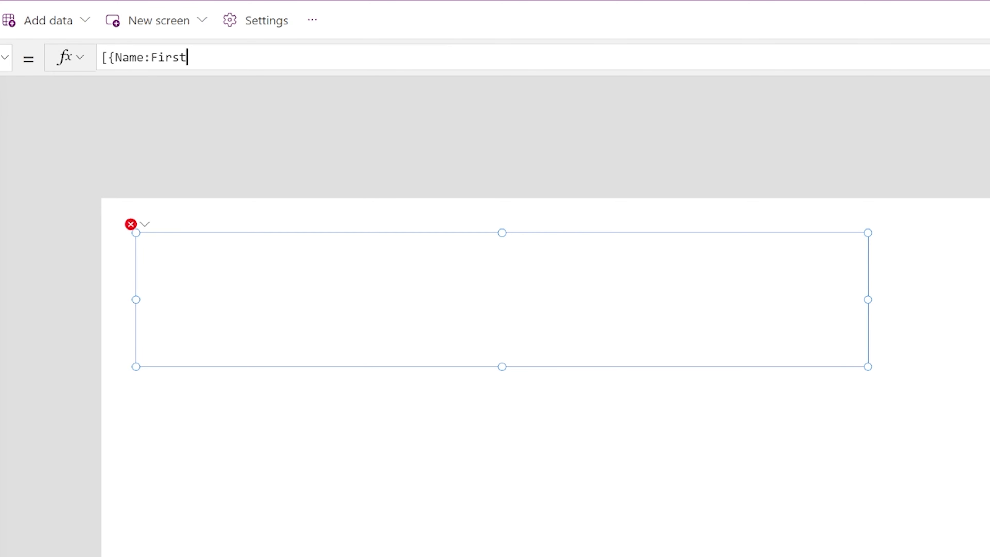
pyautogui.press('BackSpace')
pyautogui.press('BackSpace')
pyautogui.press('BackSpace')
pyautogui.press('BackSpace')
pyautogui.press('BackSpace')
pyautogui.write('"FirstS')
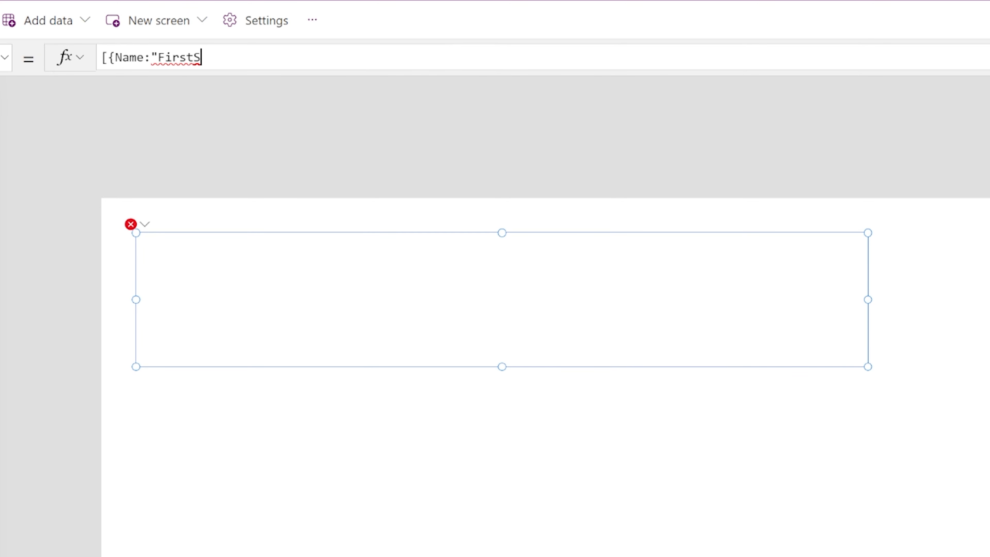
pyautogui.write('creen"')
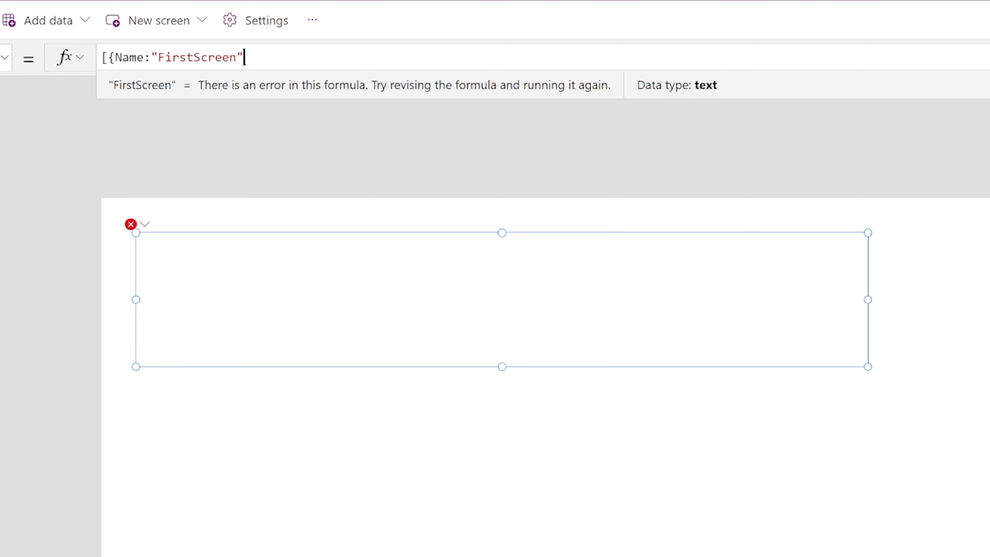
pyautogui.write(',Screen')
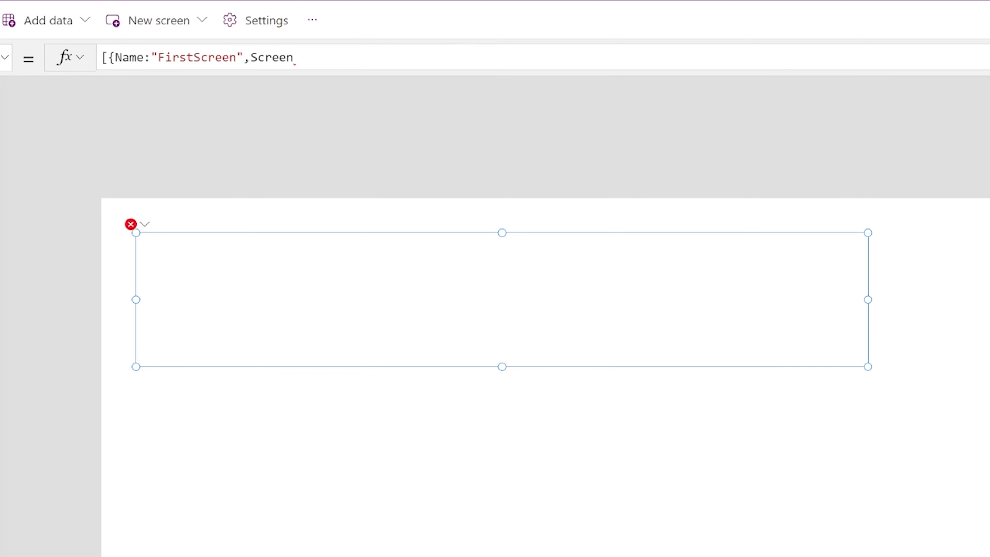
pyautogui.write(':Screen1}')
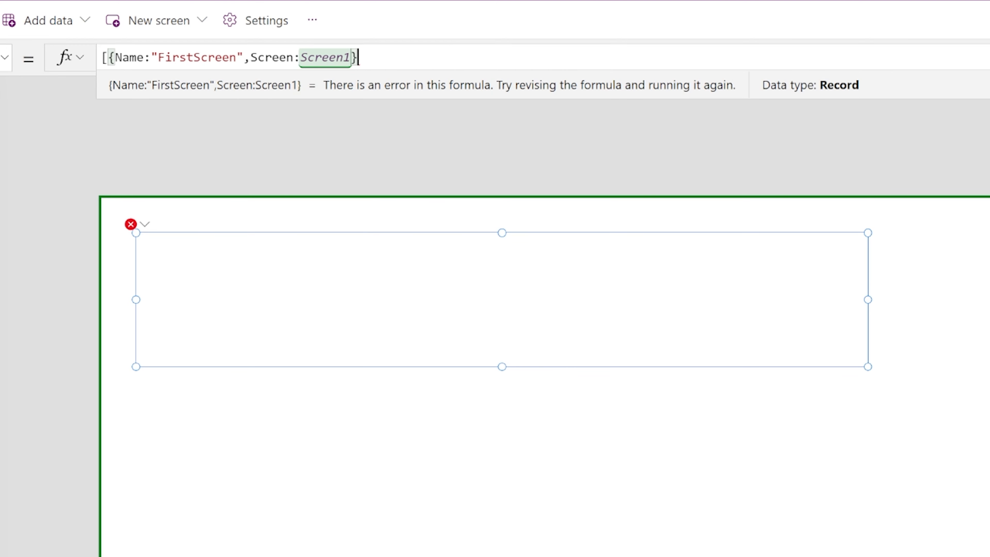
# Complete the Items formula with a second record, ,{Name:"SecondScreen",Screen:Screen2}].
pyautogui.write(',')
pyautogui.write('{Name:')
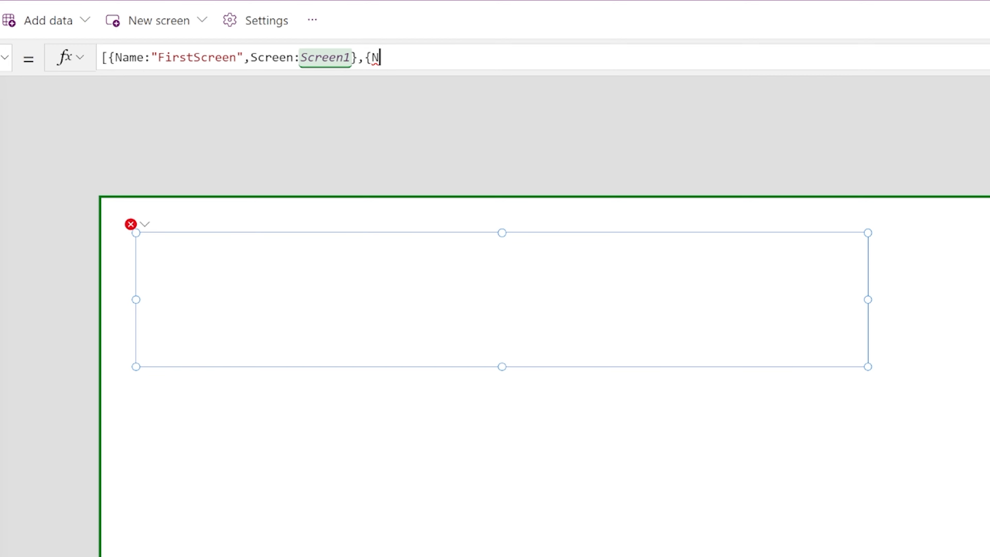
pyautogui.write('"SecondS')
pyautogui.write('creen",')
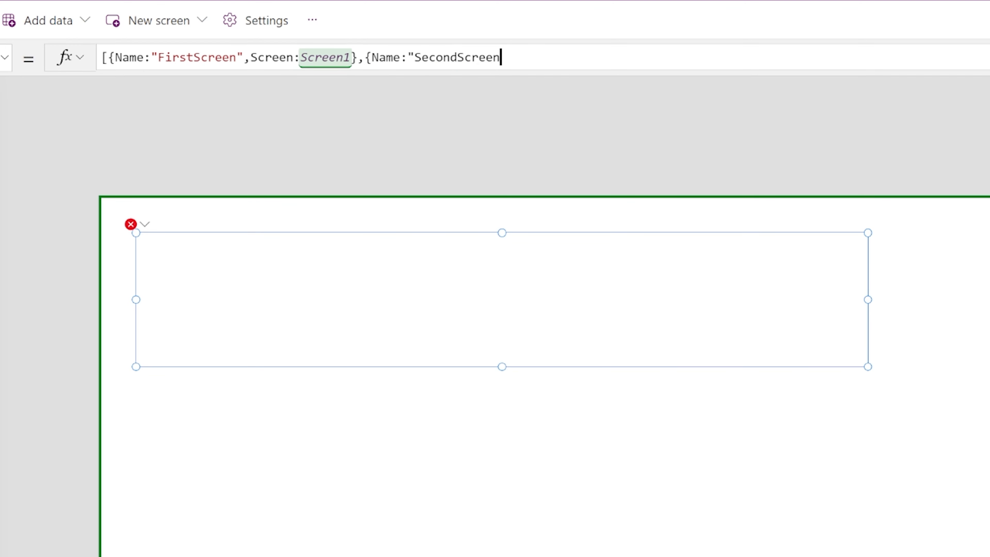
pyautogui.write('Screen:Screen2}]')
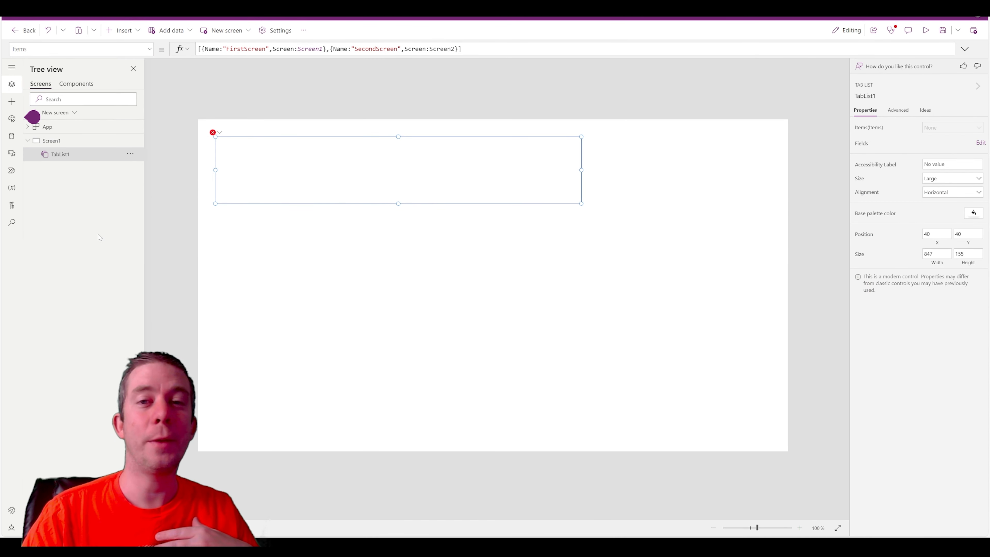
# Add a second screen with the Blank layout, then preview the tab list on Screen1.
pyautogui.click(55, 112)
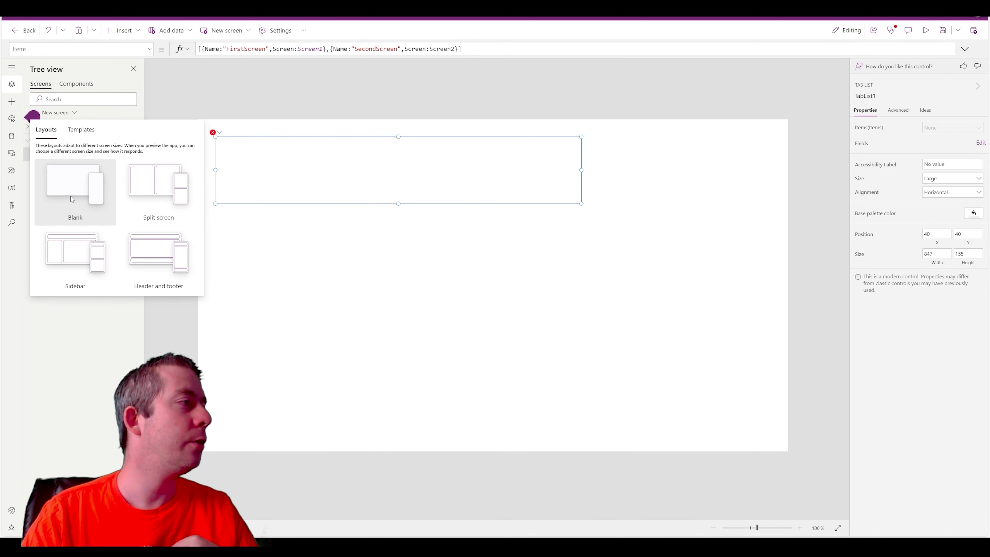
pyautogui.click(72, 199)
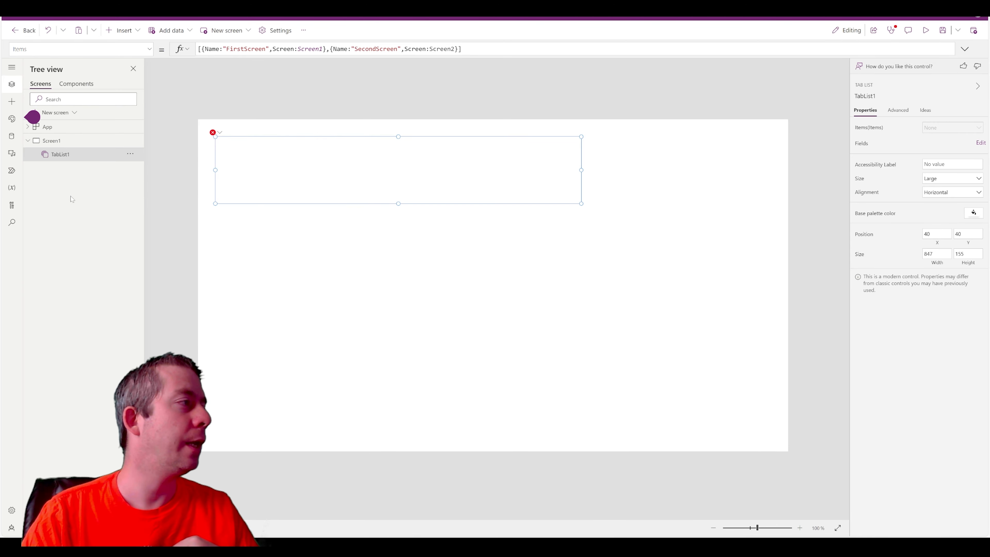
pyautogui.click(68, 144)
pyautogui.click(249, 162)
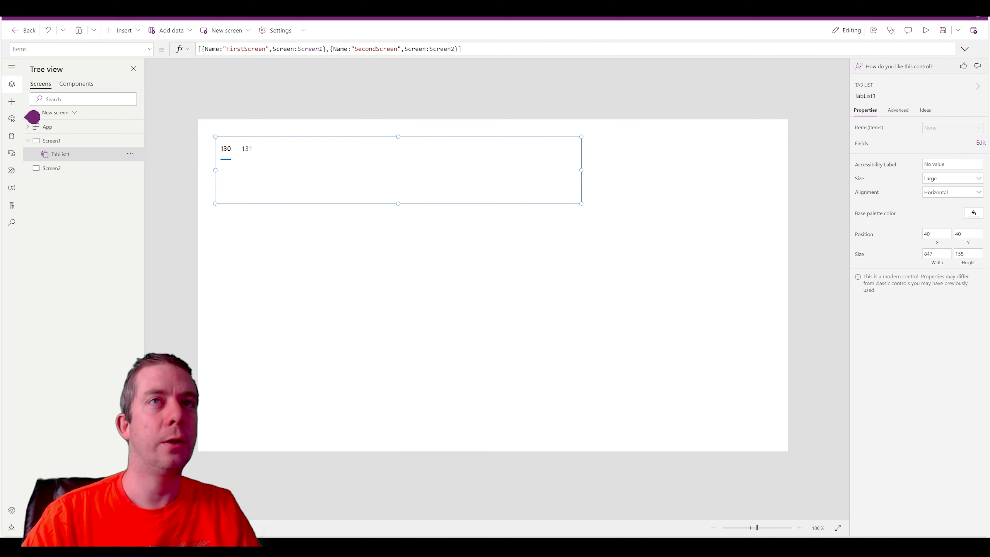
pyautogui.click(926, 30)
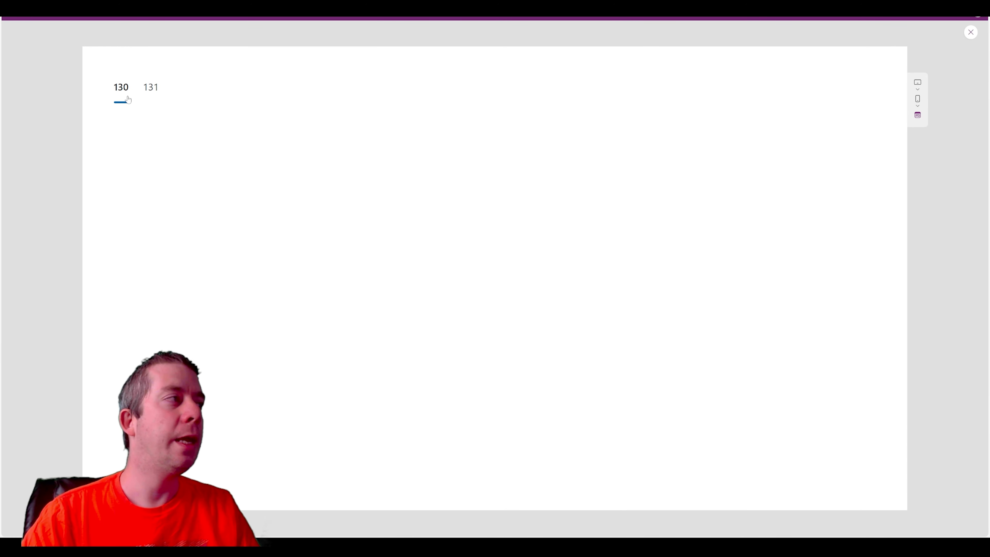
pyautogui.click(970, 38)
# Add the Name field to the tab list's displayed fields.
pyautogui.click(502, 175)
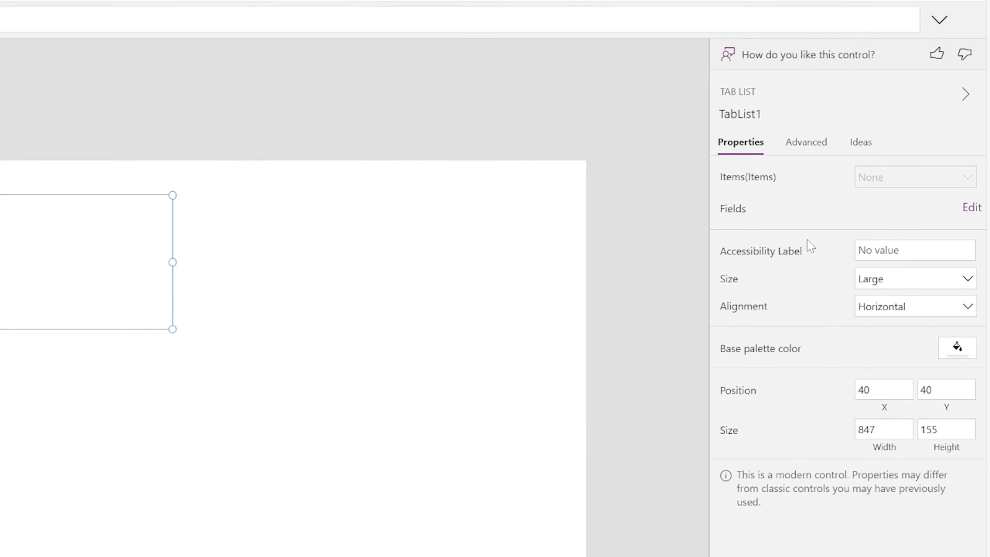
pyautogui.click(971, 215)
pyautogui.click(487, 102)
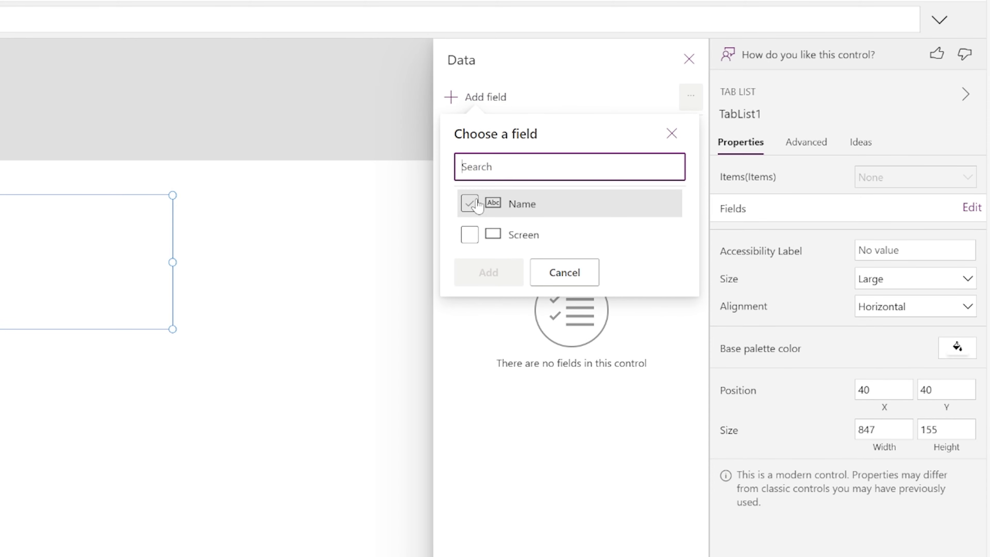
pyautogui.click(470, 203)
pyautogui.click(488, 279)
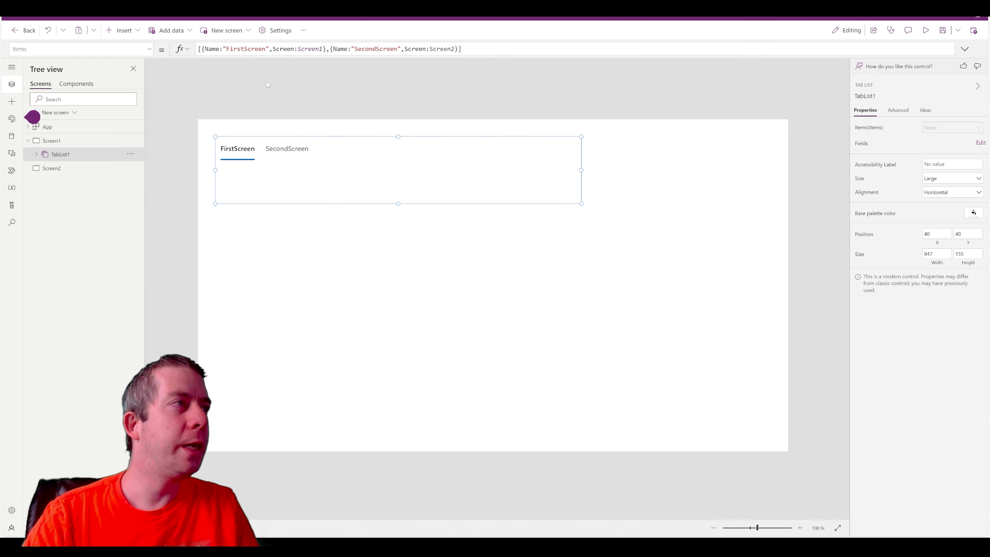
# Set the tab list's OnSelect property to Navigate(TabList1.Selected.Screen).
pyautogui.click(78, 49)
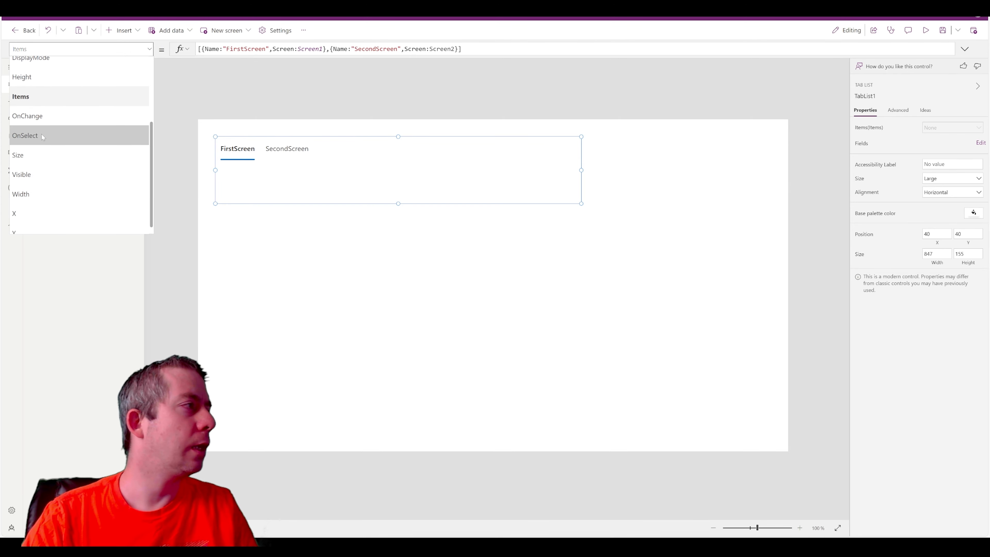
pyautogui.click(47, 181)
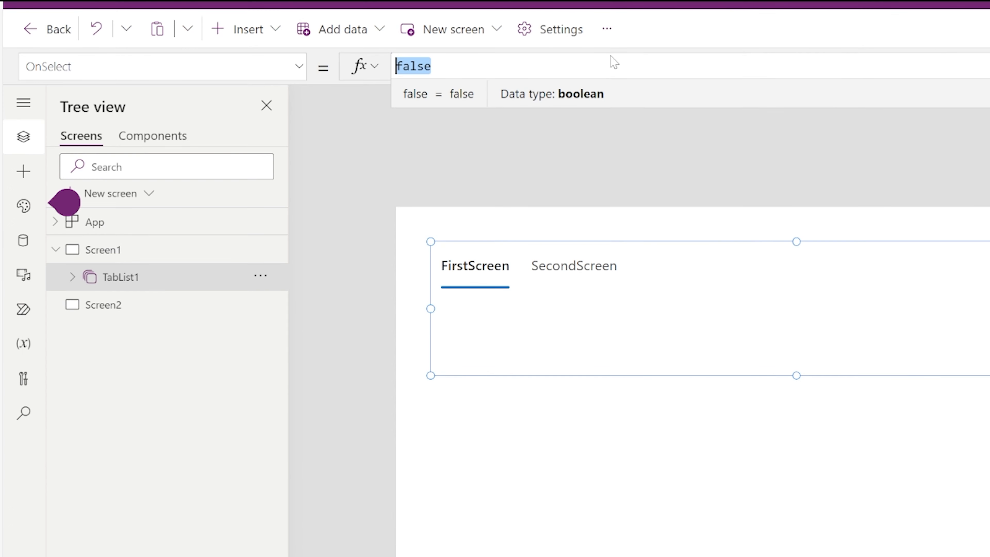
pyautogui.write('Navigate(')
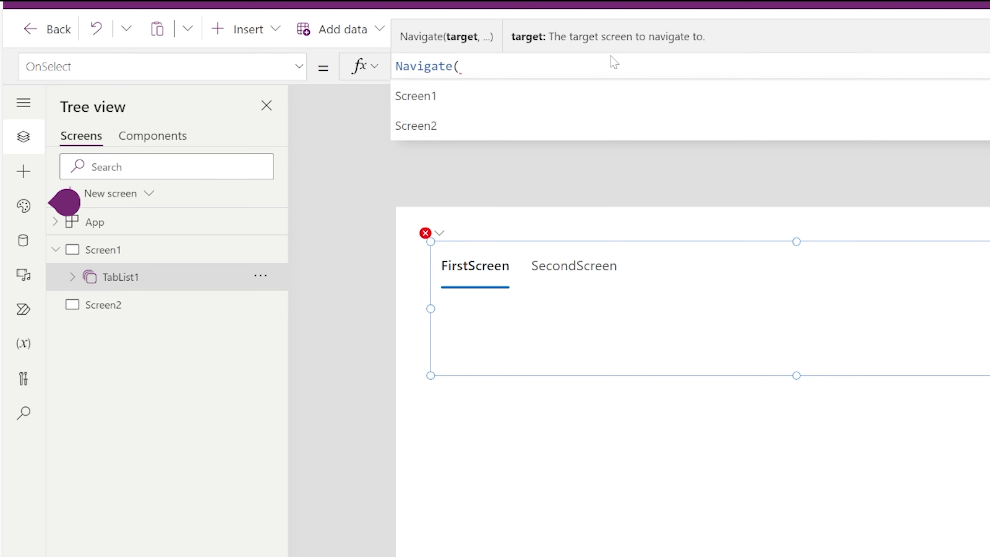
pyautogui.write('Tab')
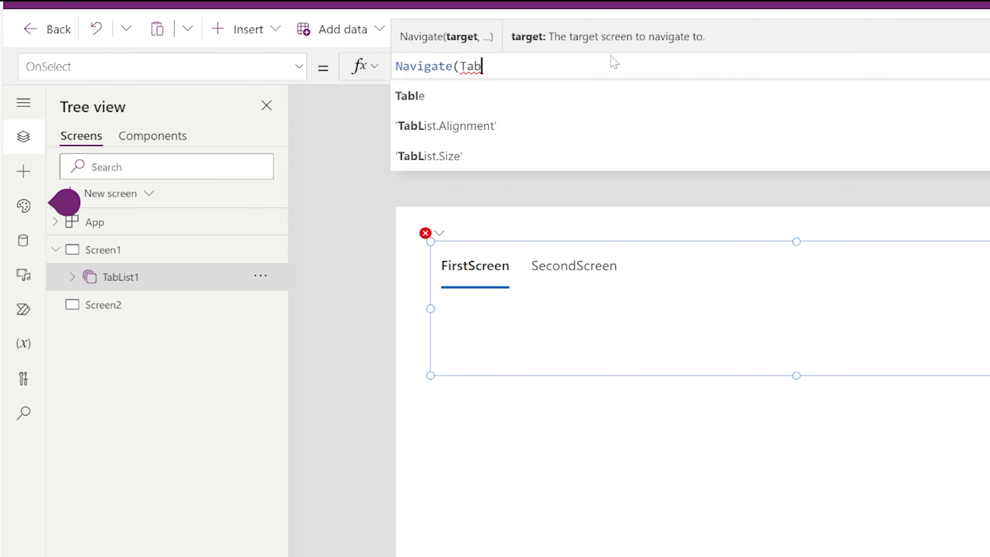
pyautogui.write('List1.')
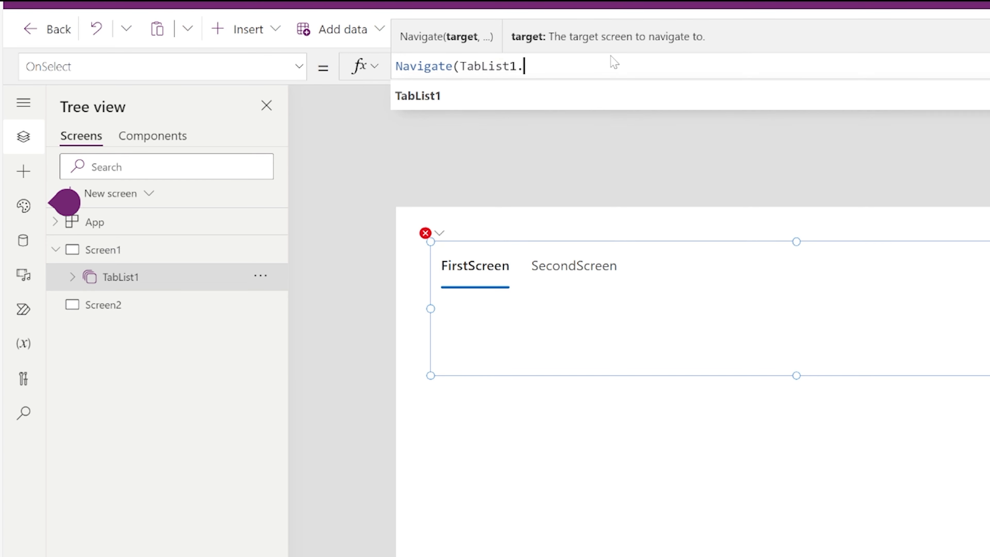
pyautogui.write('Selected')
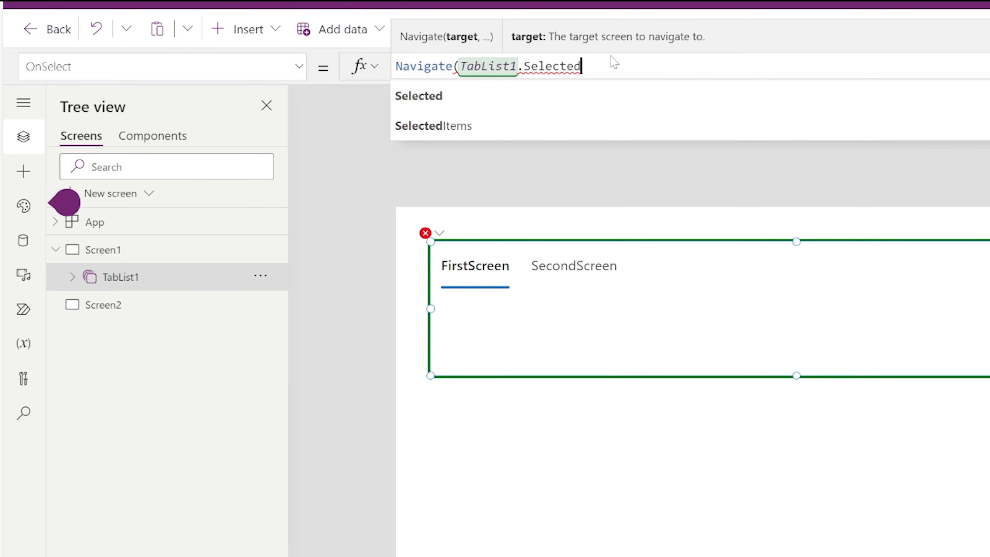
pyautogui.write('.Screen)')
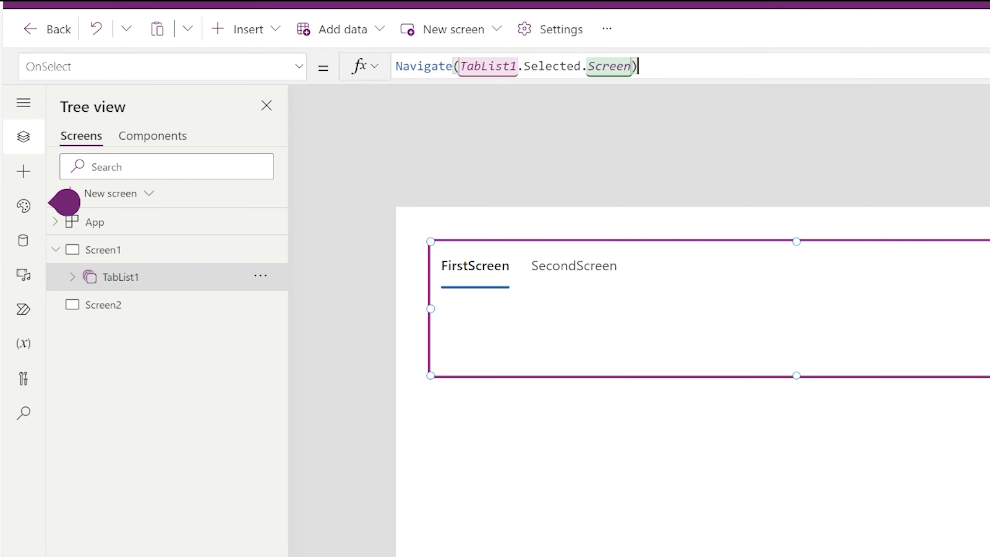
# Preview the app and test navigation with the SecondScreen tab.
pyautogui.press('F5')
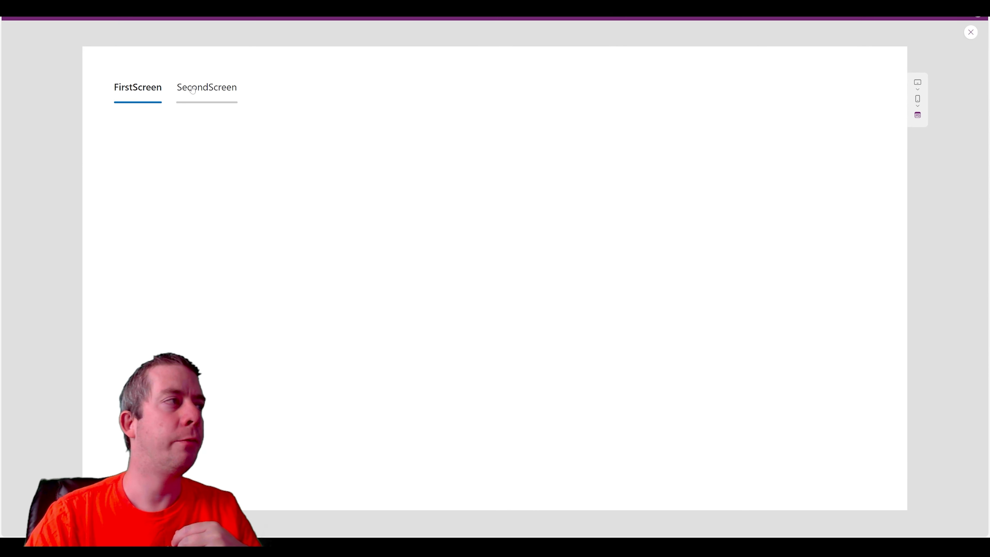
pyautogui.click(191, 86)
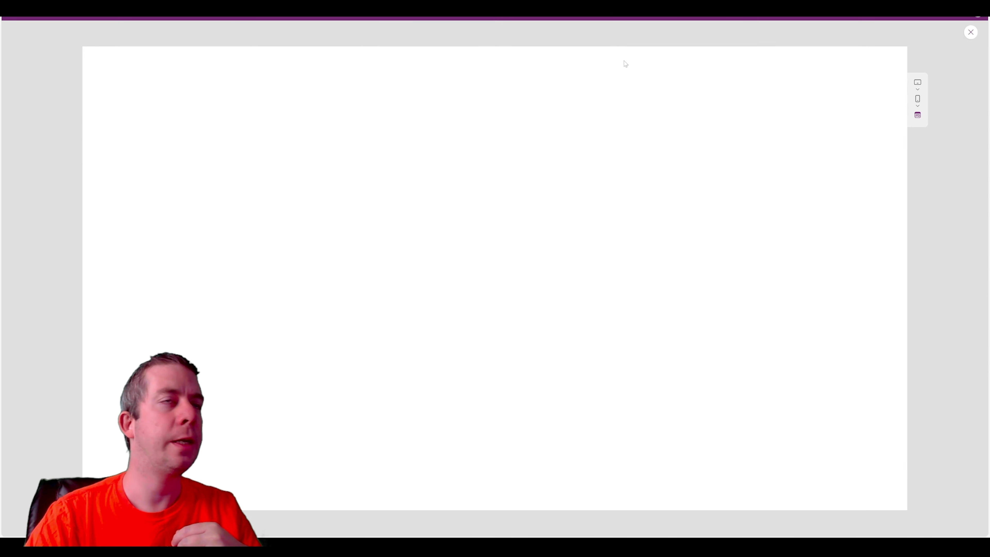
pyautogui.click(970, 32)
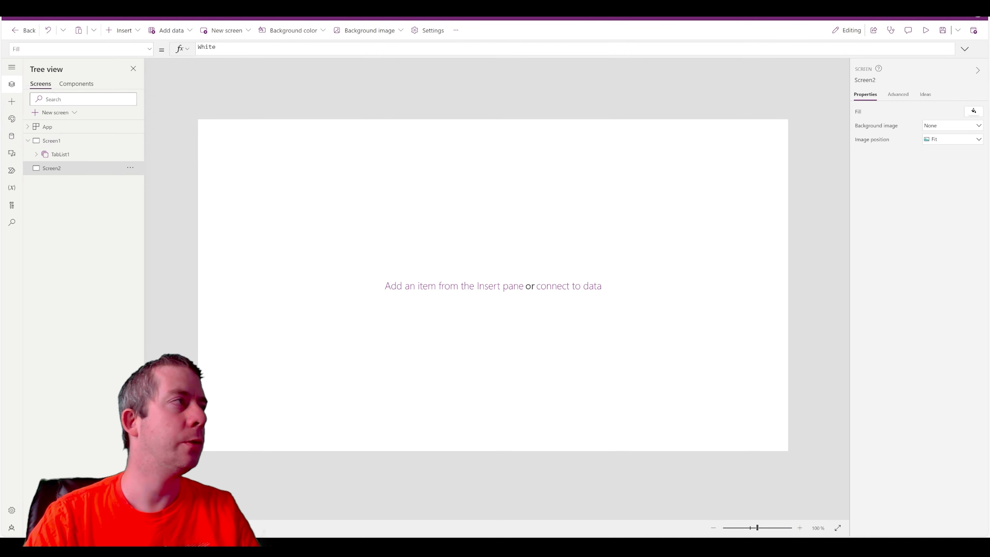
# Insert a modern Text control near the middle of Screen2 and set its text to "Screen 2".
pyautogui.click(127, 37)
pyautogui.scroll(-2, 136, 277)
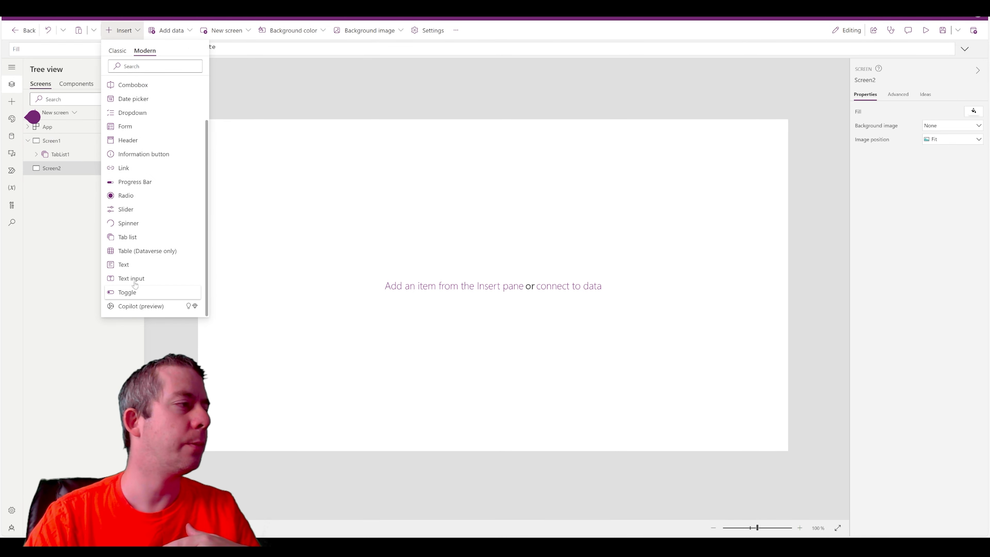
pyautogui.click(138, 267)
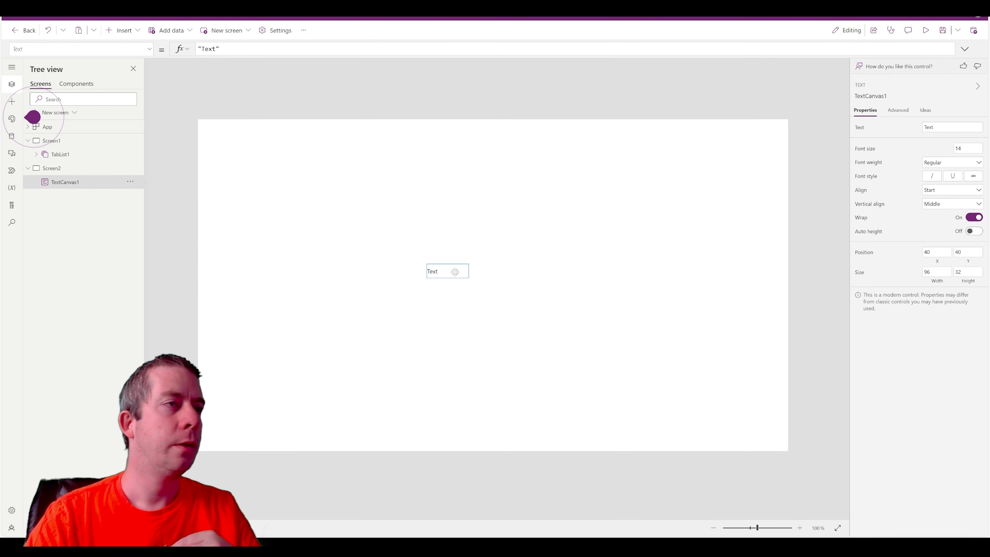
pyautogui.moveTo(944, 128); pyautogui.dragTo(763, 45)
pyautogui.write('Scree')
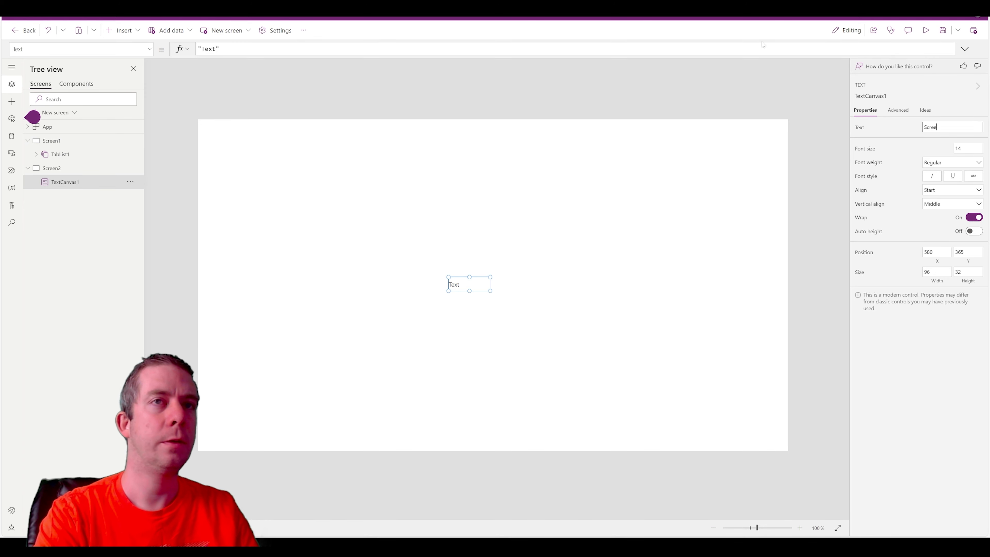
pyautogui.write('n 2')
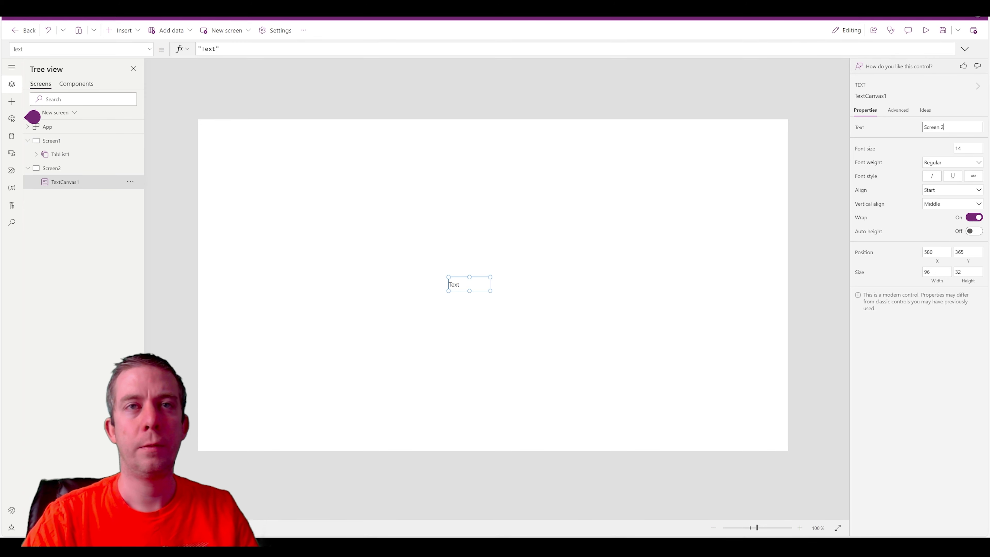
# Set the Screen 2 text's font size to 55, enlarge its box to about 435 by 173 and position it mid-screen.
pyautogui.press('Tab')
pyautogui.write('145')
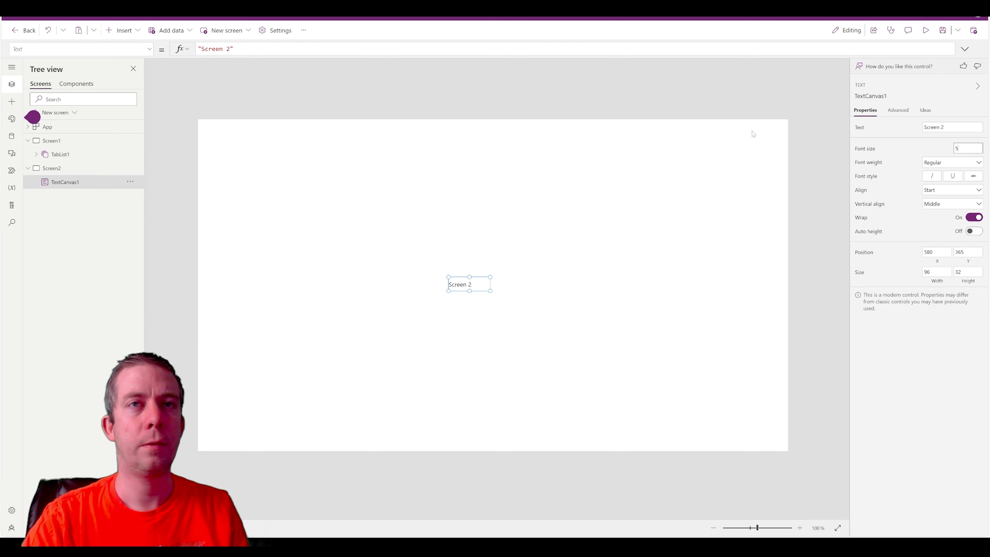
pyautogui.write('5')
pyautogui.moveTo(490, 291); pyautogui.dragTo(637, 352)
pyautogui.moveTo(533, 318); pyautogui.dragTo(461, 298)
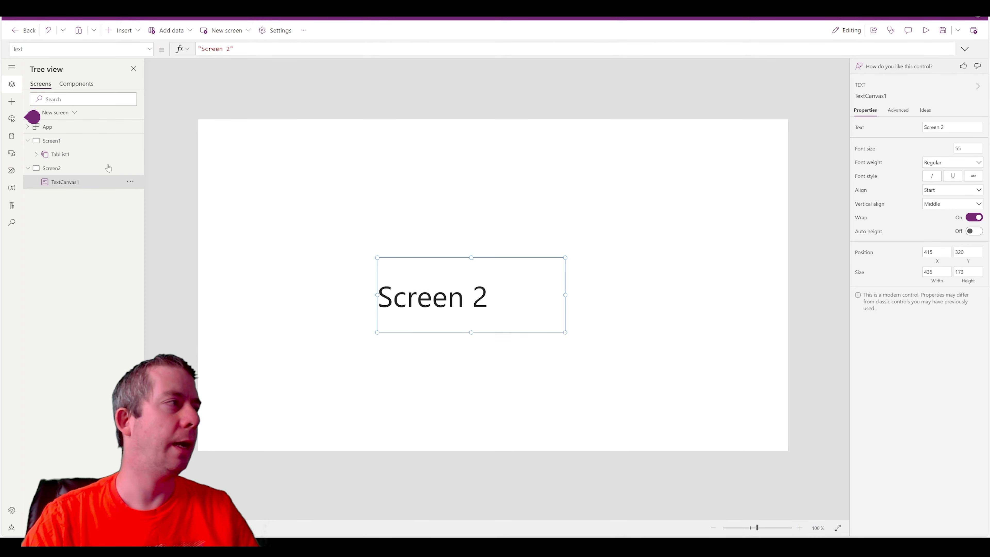
# Paste a copy of the Screen 2 text onto Screen1 and change its text to "Screen 1".
pyautogui.click(52, 141)
pyautogui.hotkey('ctrl', 'v')
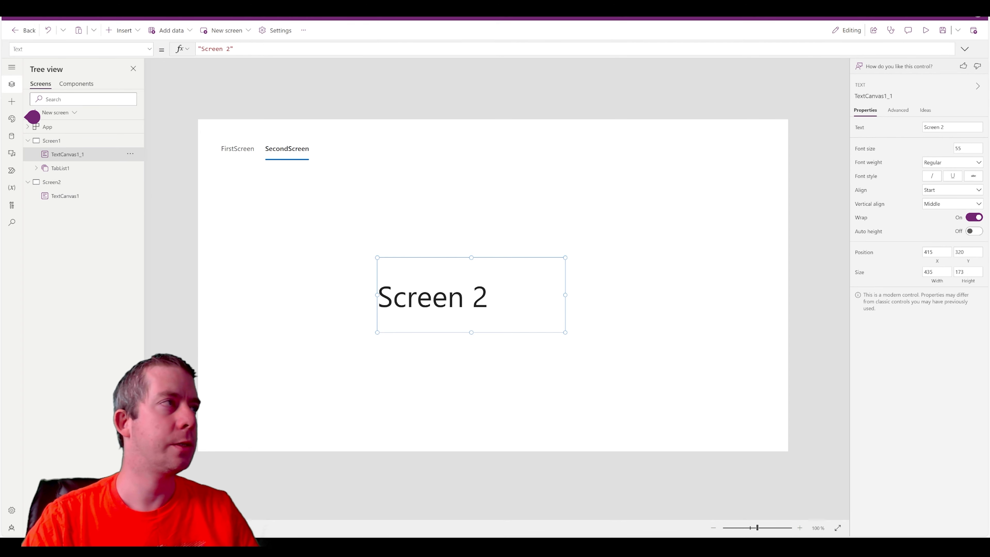
pyautogui.write('1')
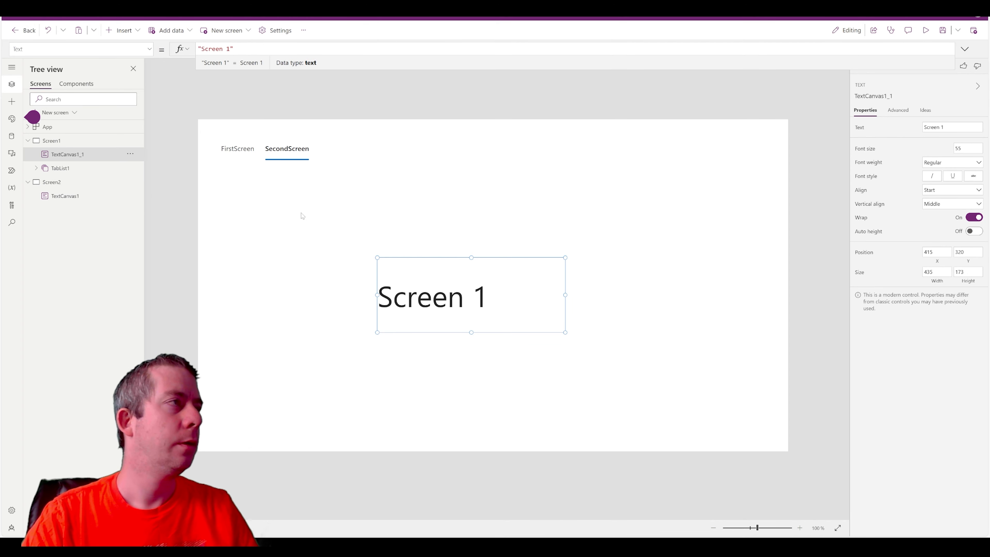
pyautogui.click(301, 215)
# Preview the app and test the FirstScreen and SecondScreen tabs from Screen1.
pyautogui.click(926, 31)
pyautogui.click(143, 89)
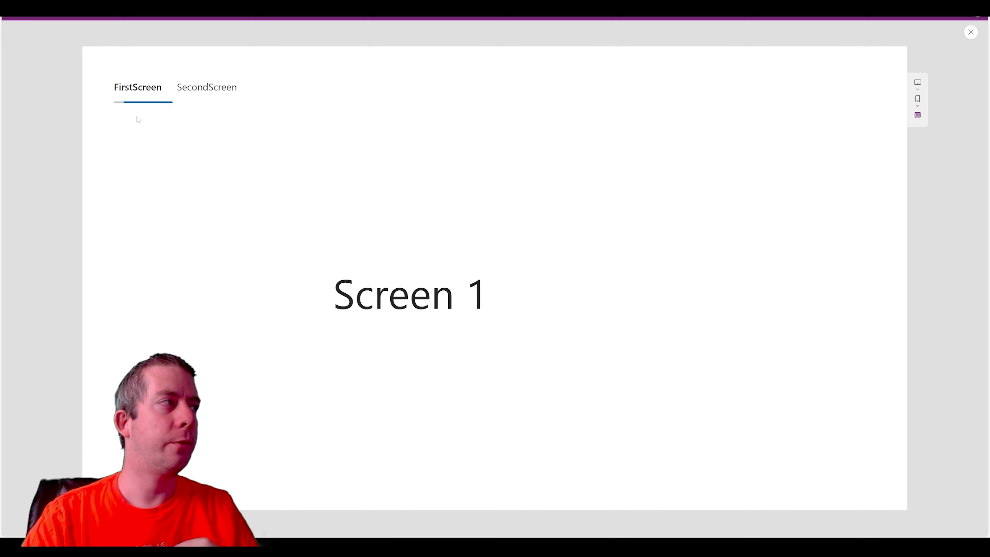
pyautogui.click(204, 94)
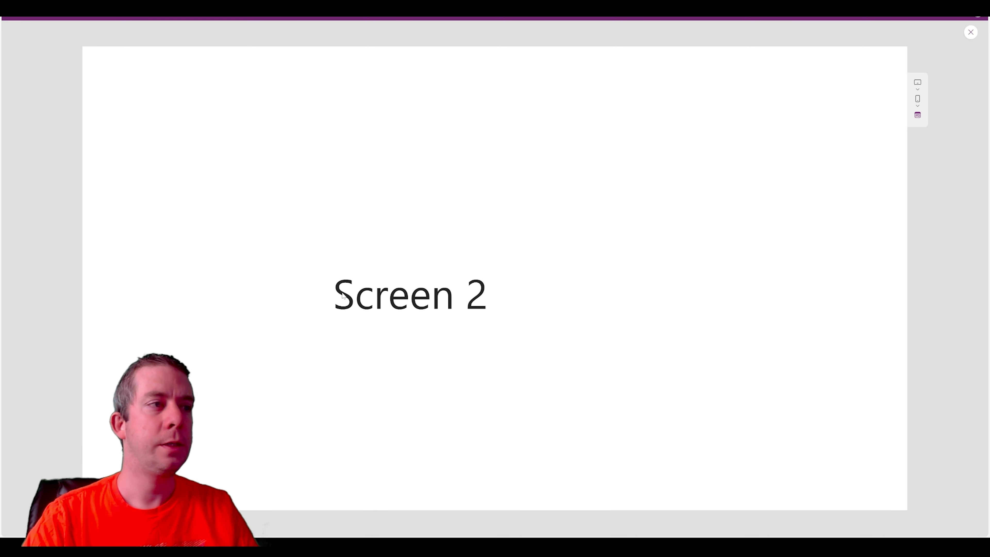
pyautogui.click(970, 32)
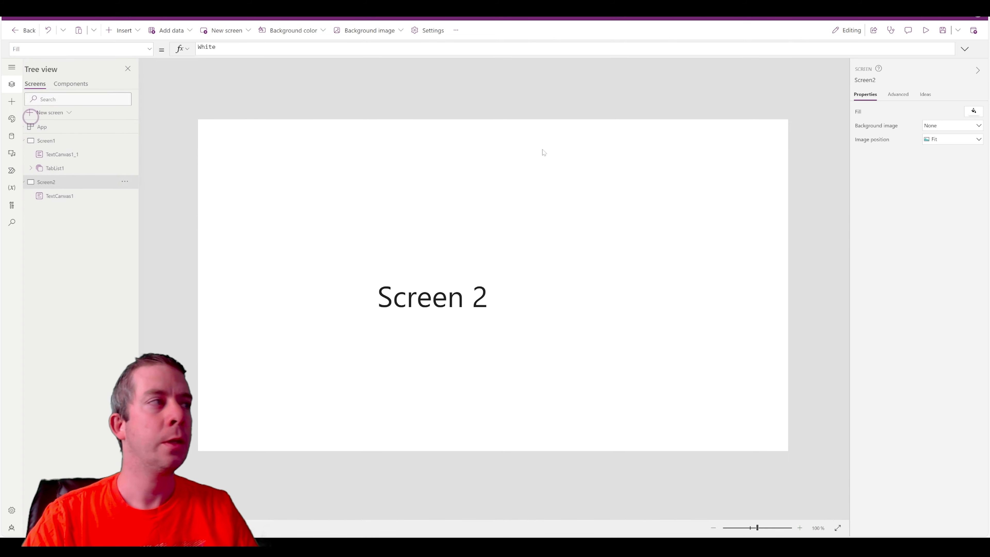
# Copy the tab list from Screen1 and paste it onto Screen2.
pyautogui.click(70, 154)
pyautogui.click(67, 174)
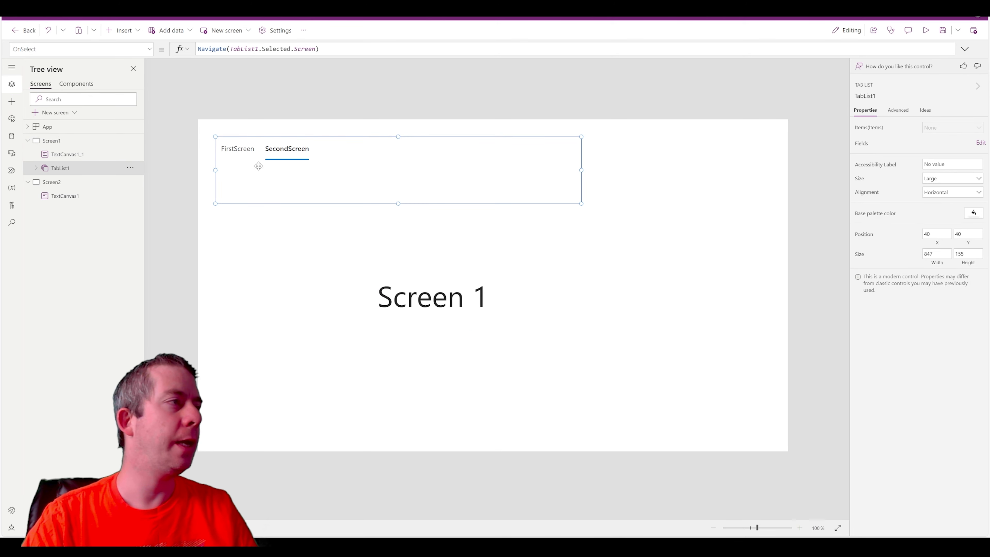
pyautogui.click(74, 200)
pyautogui.click(295, 242)
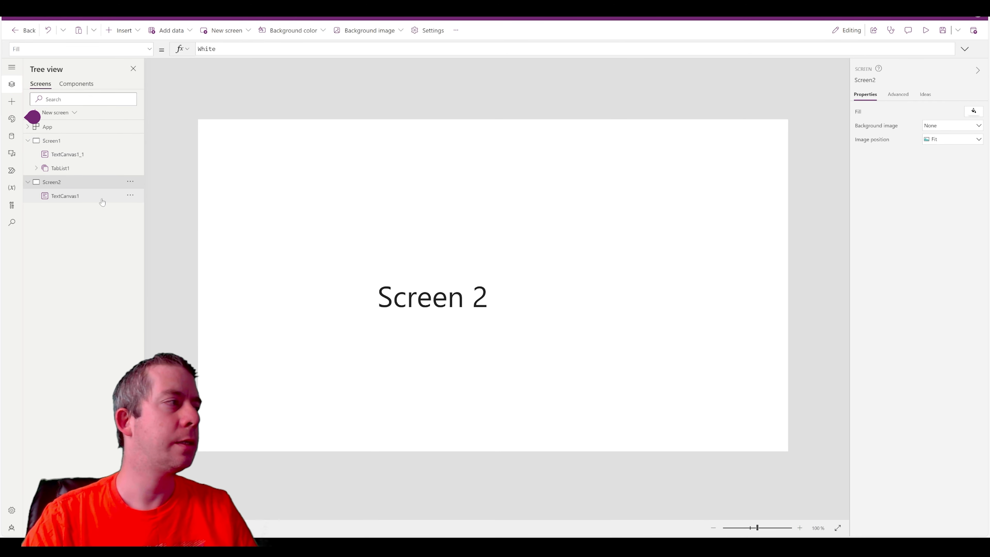
pyautogui.hotkey('ctrl', 'v')
# Preview the app from Screen2 and switch back and forth between both tabs to check navigation and tab highlighting.
pyautogui.click(932, 28)
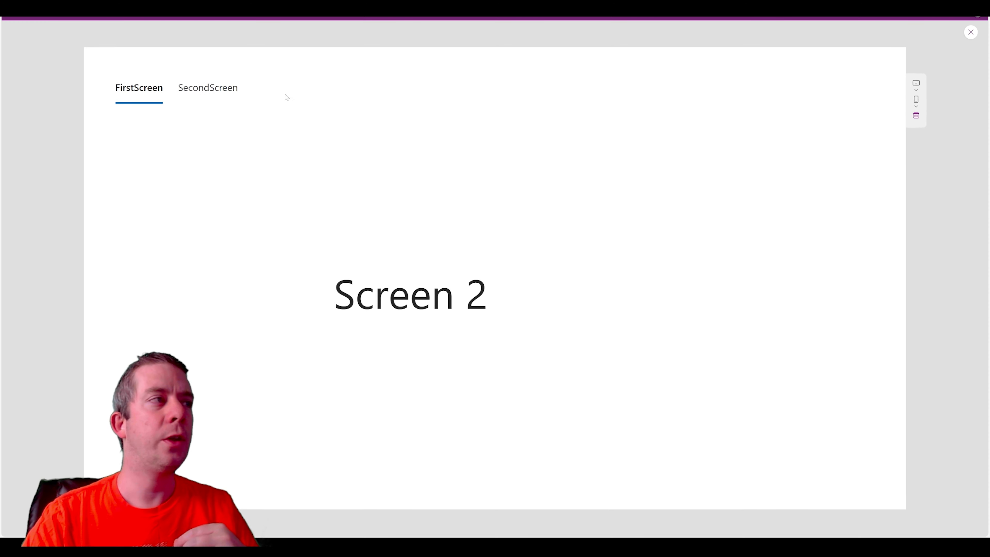
pyautogui.click(208, 89)
pyautogui.click(141, 88)
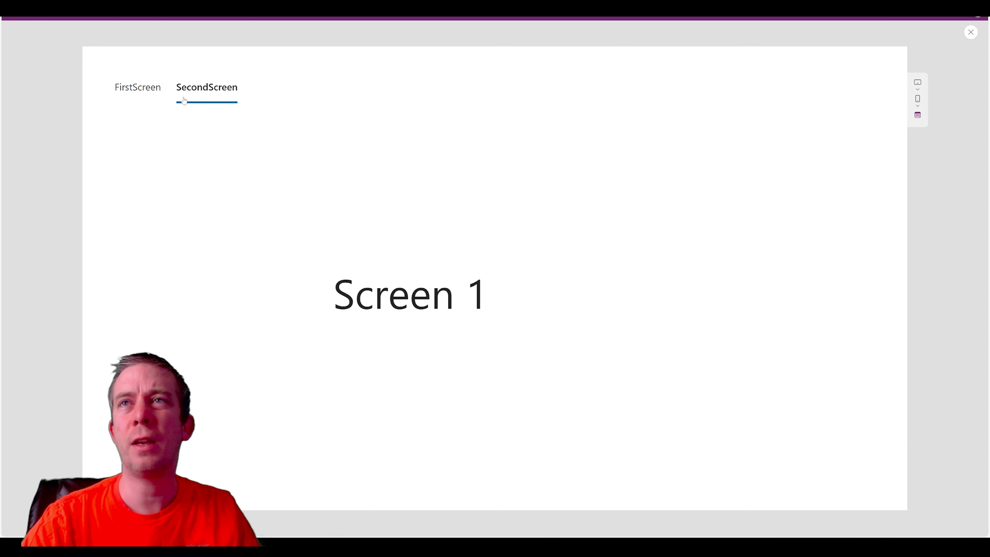
pyautogui.click(125, 99)
pyautogui.click(195, 95)
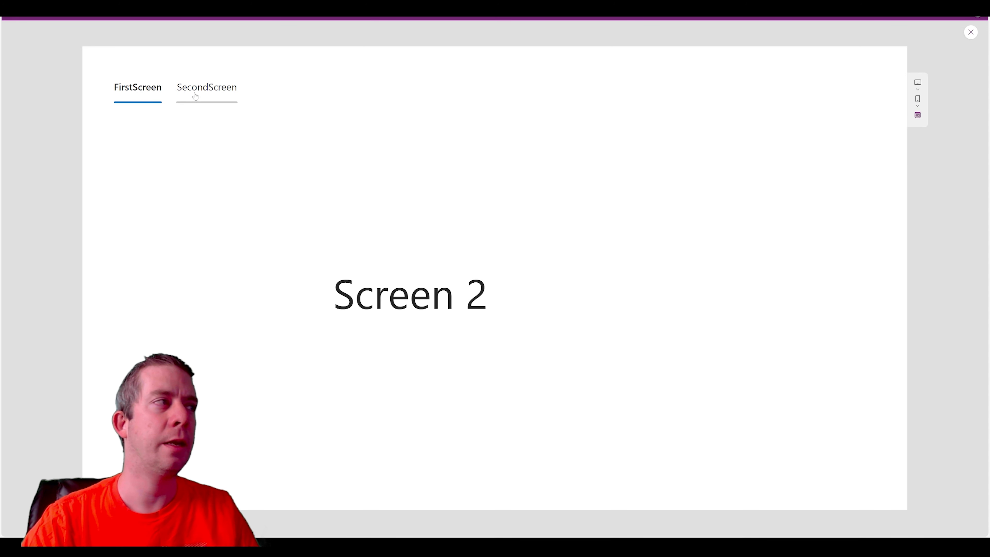
pyautogui.click(147, 97)
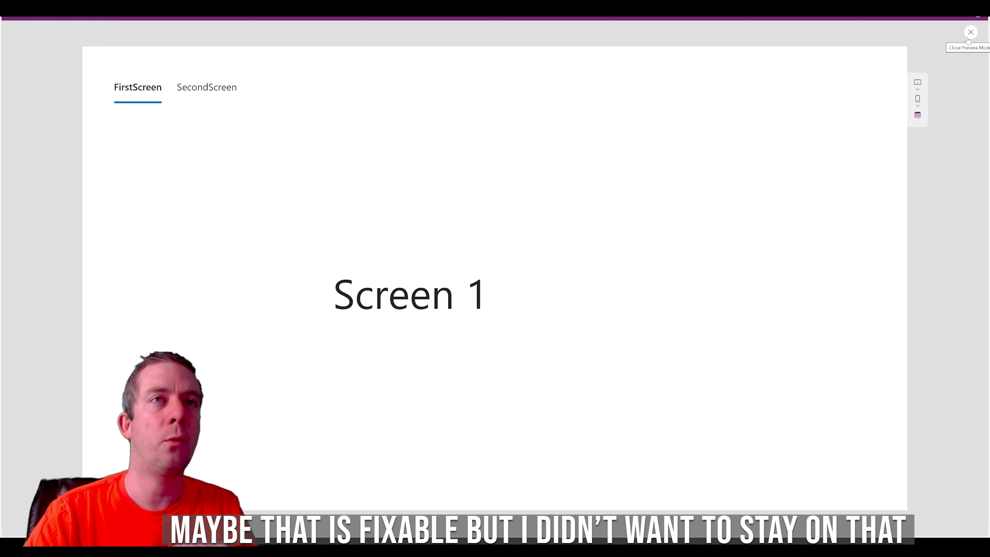
pyautogui.click(217, 91)
pyautogui.click(146, 92)
pyautogui.click(147, 92)
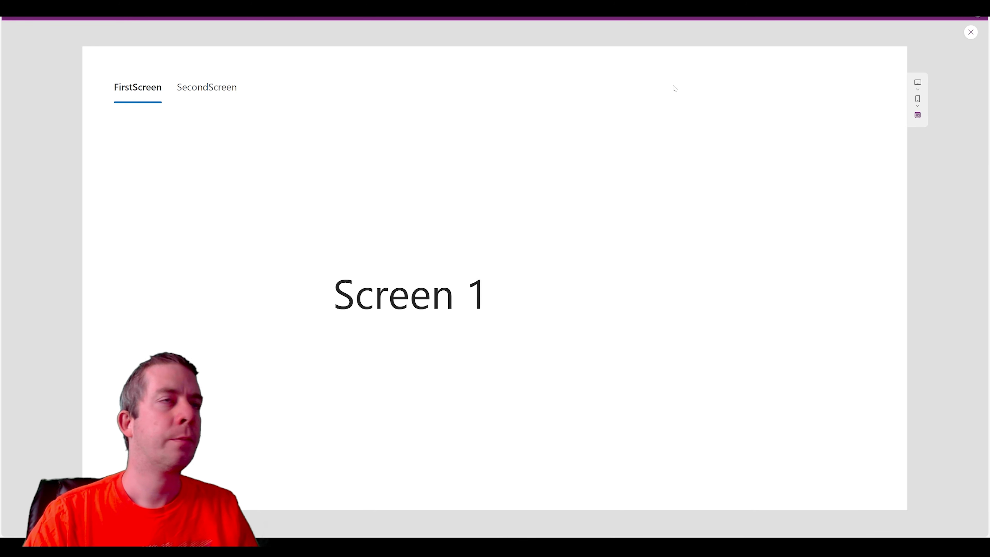
pyautogui.click(971, 33)
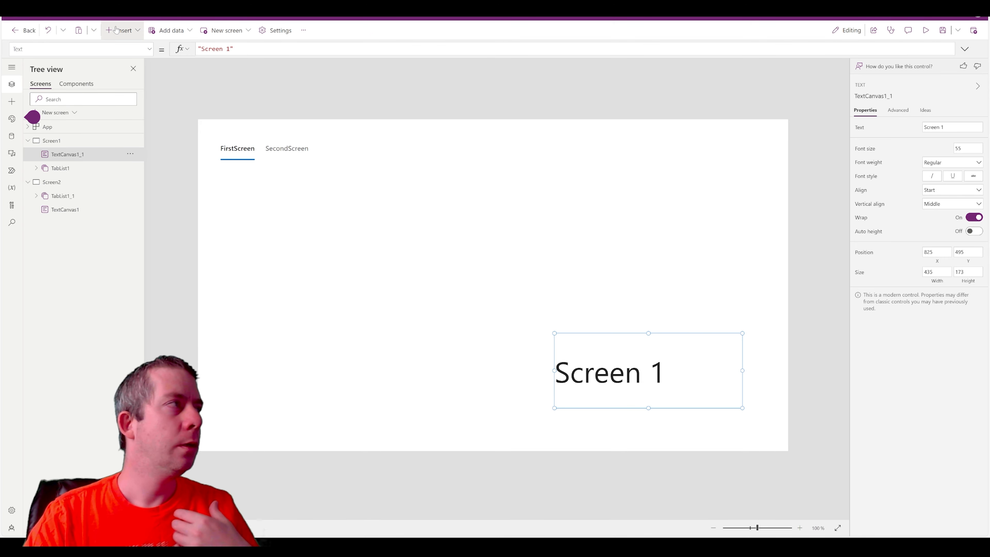
# Add two classic rectangles side by side below the tab list on Screen1.
pyautogui.click(124, 30)
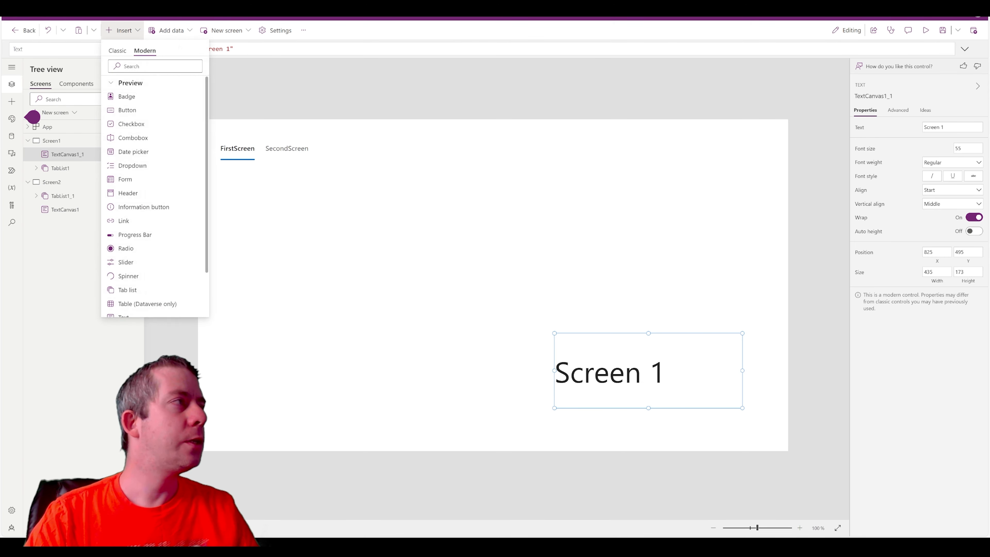
pyautogui.write('rect')
pyautogui.click(117, 50)
pyautogui.click(142, 97)
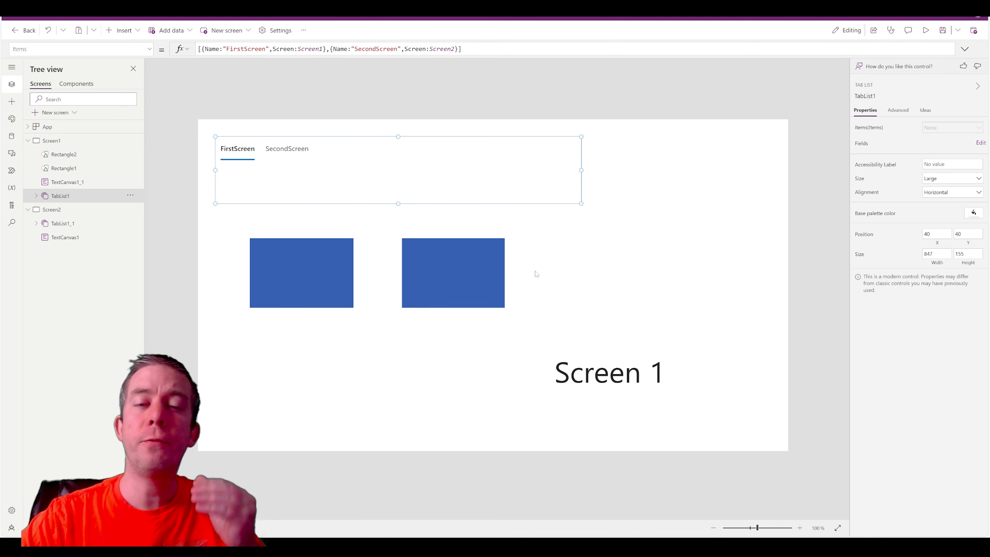
# Add classic text labels "Rect 1" and "Rect 2" over the two rectangles on Screen1.
pyautogui.click(310, 270)
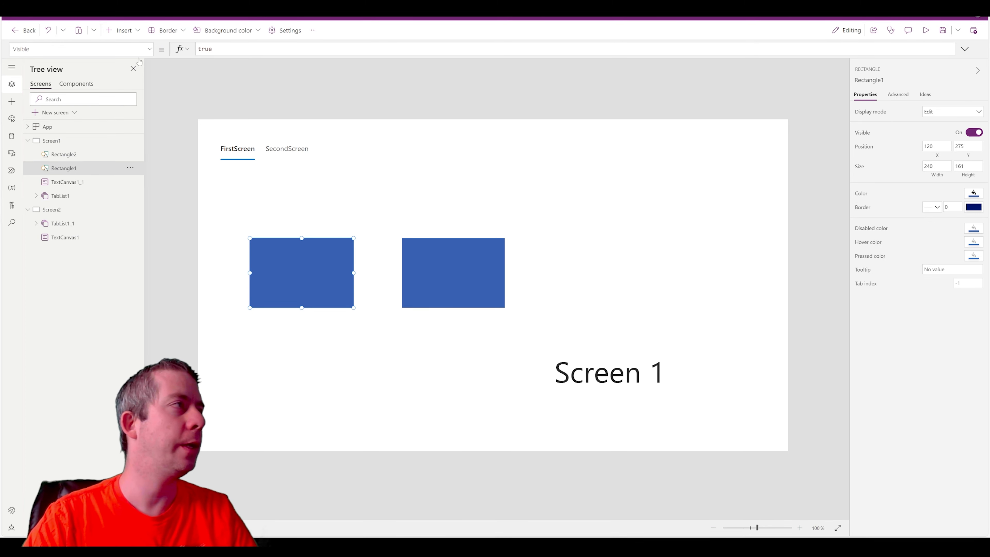
pyautogui.click(127, 31)
pyautogui.click(129, 97)
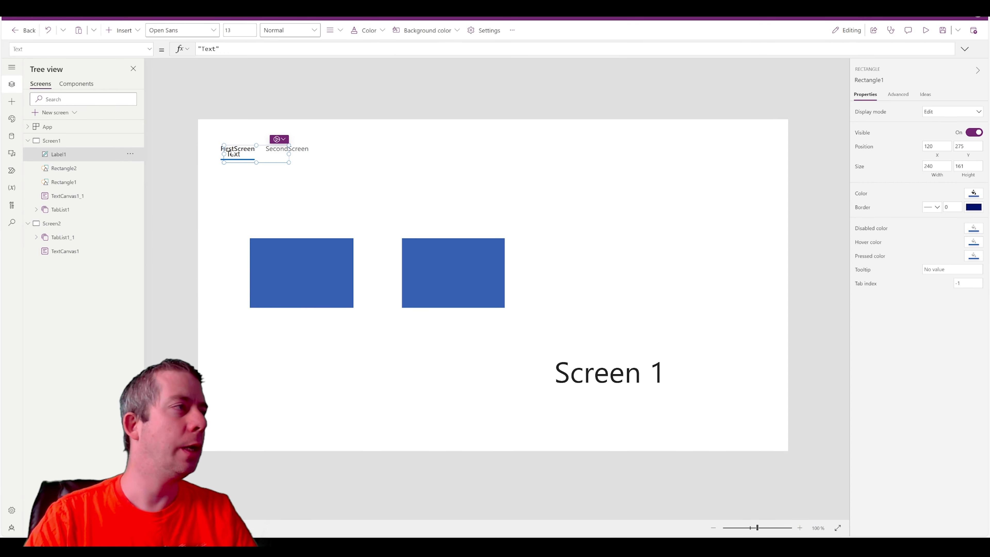
pyautogui.moveTo(255, 150); pyautogui.dragTo(295, 272)
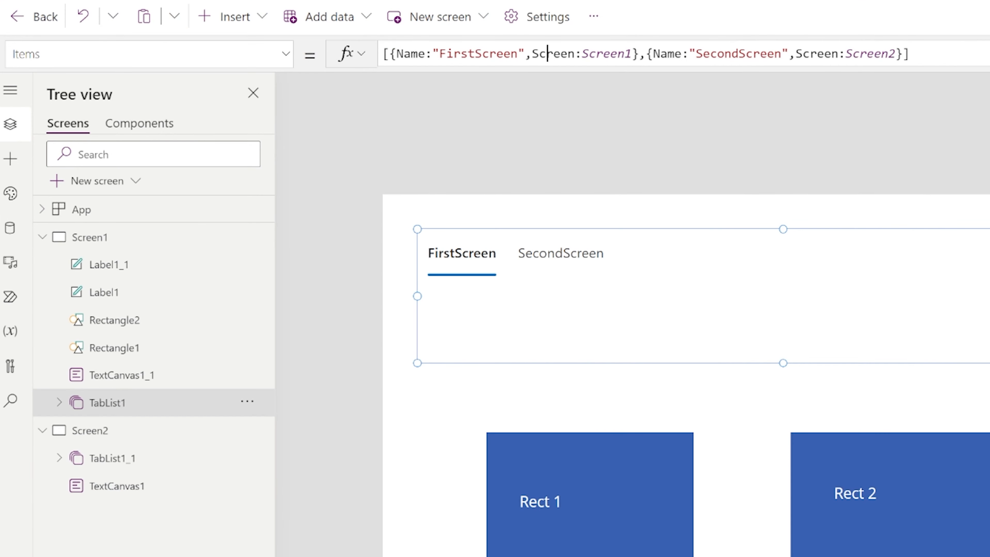
# Rename the Screen field to Visibility in both records of the Screen1 tab list's Items formula.
pyautogui.doubleClick(548, 53)
pyautogui.write('Visi')
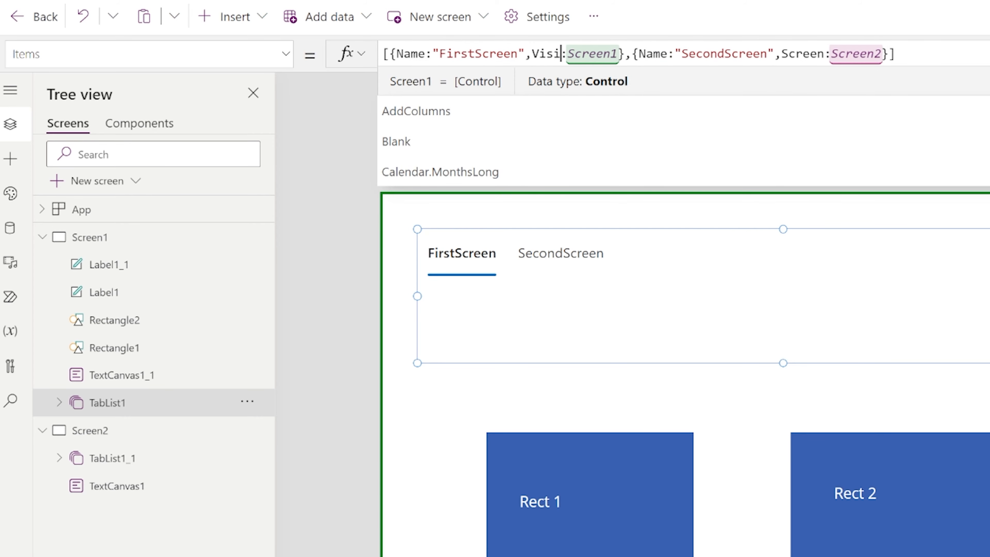
pyautogui.write('bility')
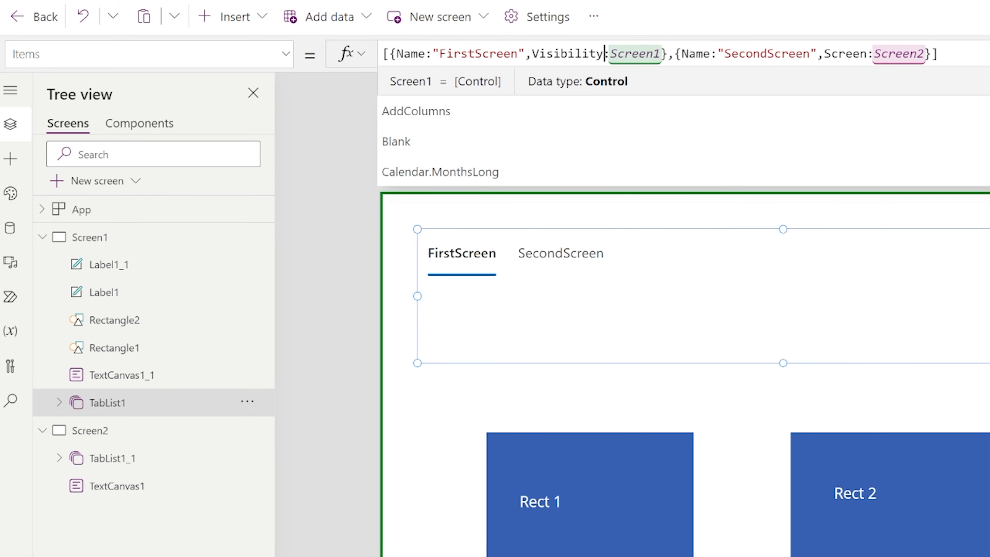
pyautogui.click(941, 54)
pyautogui.doubleClick(569, 54)
pyautogui.hotkey('ctrl', 'c')
pyautogui.click(846, 54)
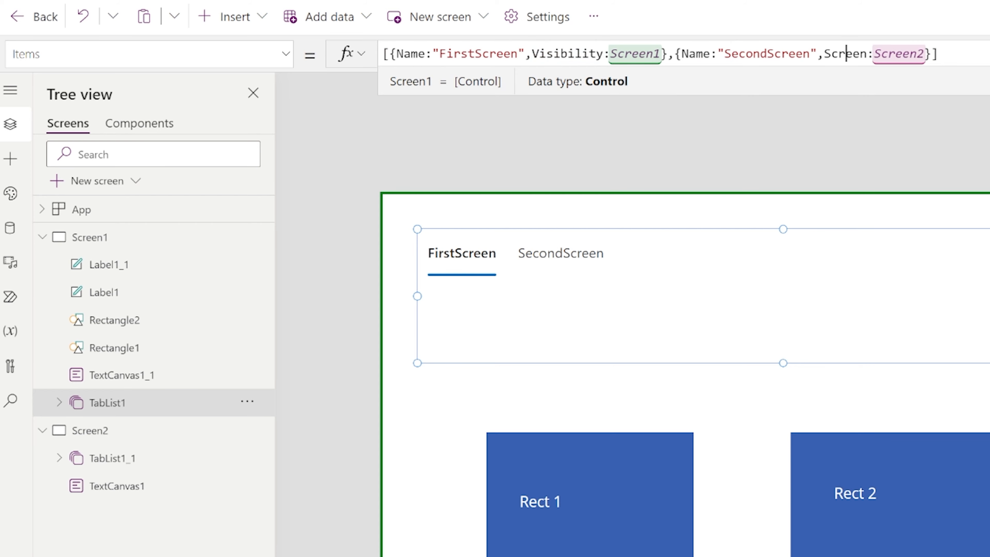
pyautogui.doubleClick(847, 54)
pyautogui.hotkey('ctrl', 'v')
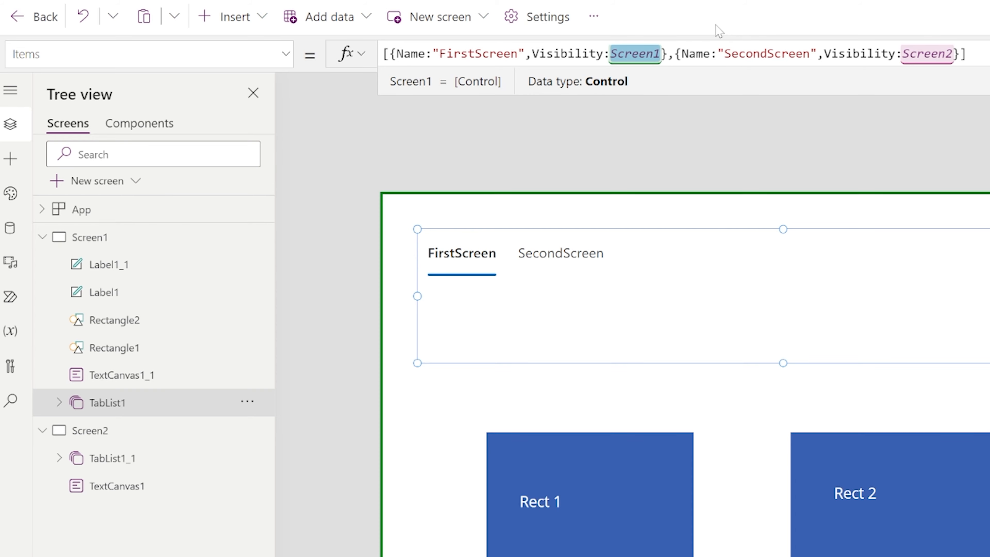
# Set the two records' visibility values to "Rect1" and "Rect2" and rename the Visibility field to varVisibility in both.
pyautogui.write('"Rect1"')
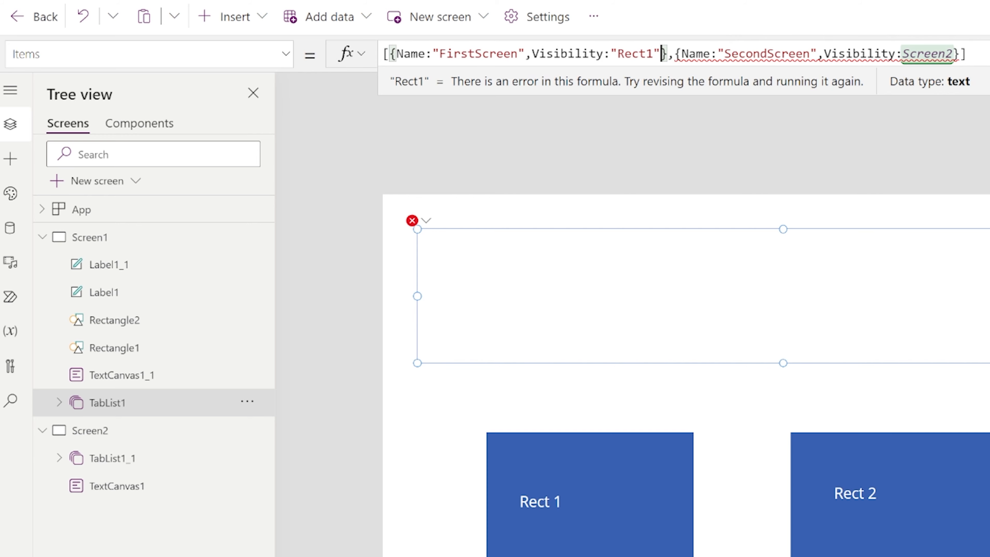
pyautogui.doubleClick(928, 54)
pyautogui.write('"Rec')
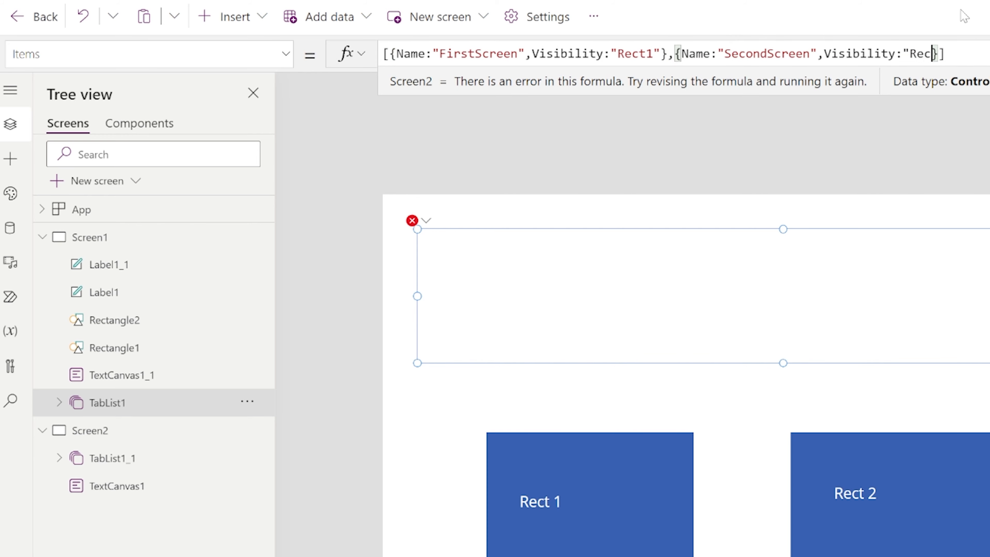
pyautogui.write('t2"')
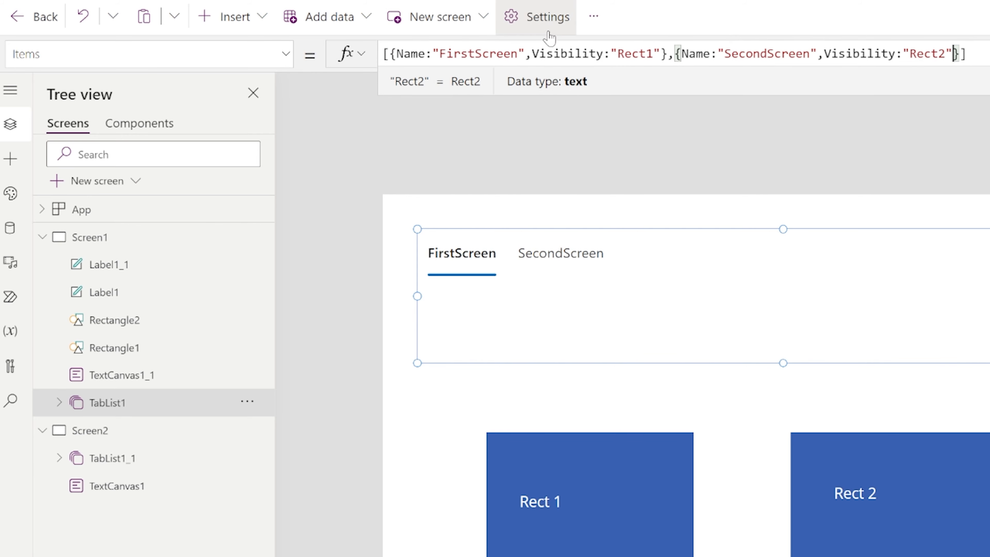
pyautogui.doubleClick(569, 53)
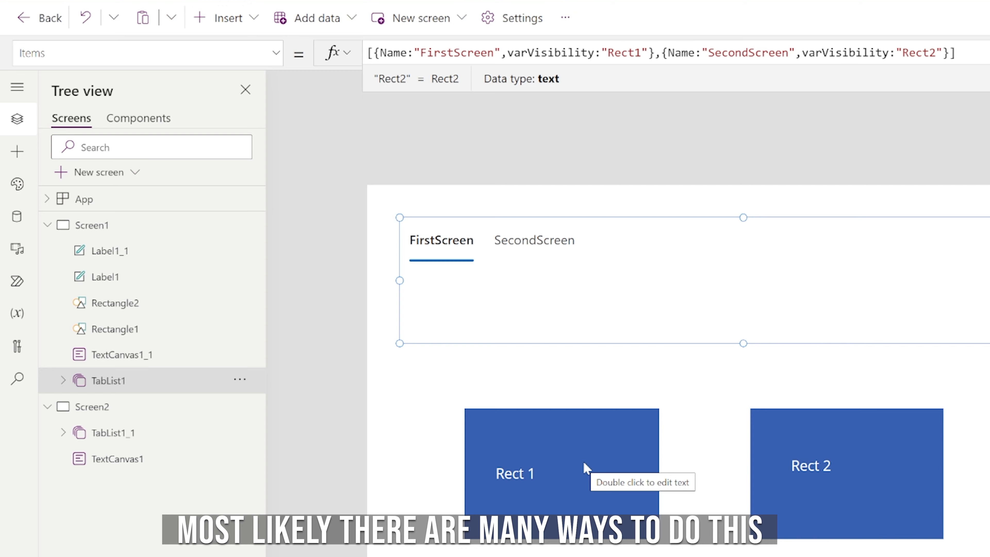
# Set the Screen1 tab list's OnSelect formula to Set(varShowRect,TabList1.Selected.varVisibility).
pyautogui.click(276, 52)
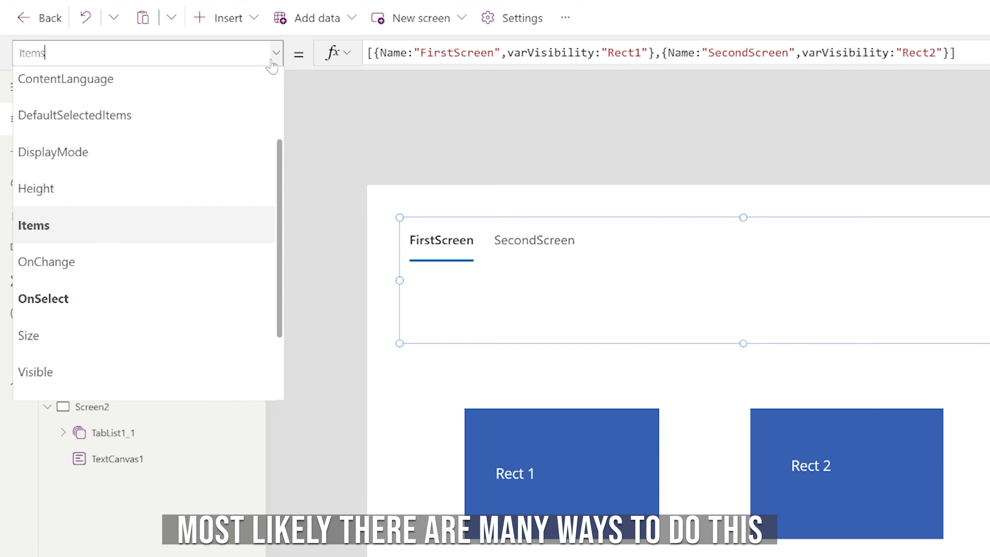
pyautogui.click(75, 307)
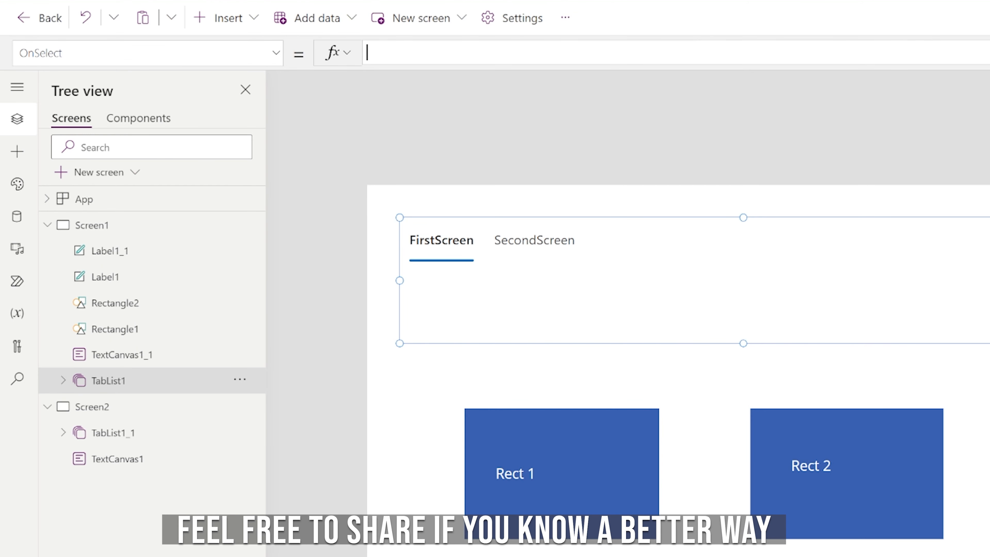
pyautogui.write('Set(')
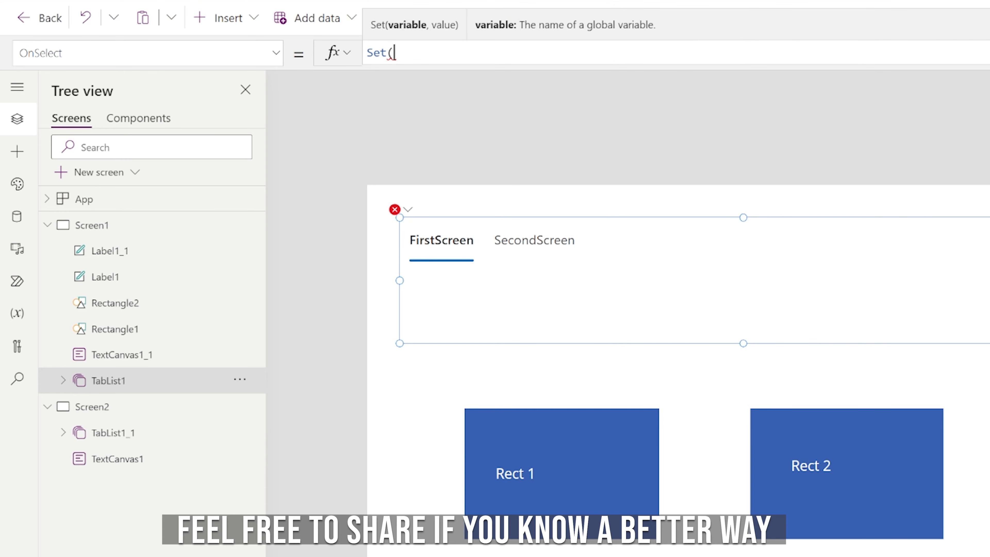
pyautogui.write('varR')
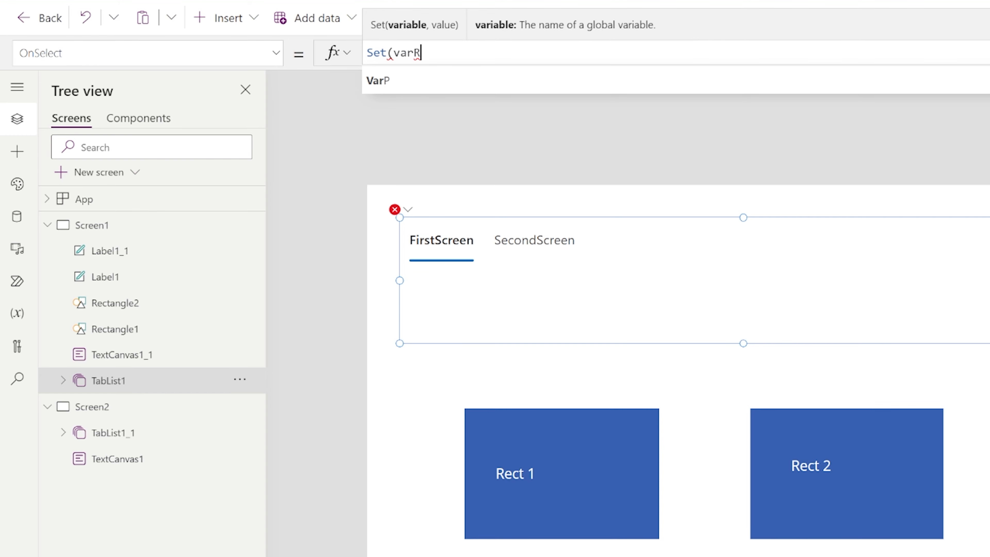
pyautogui.press('BackSpace')
pyautogui.write('ShowRe')
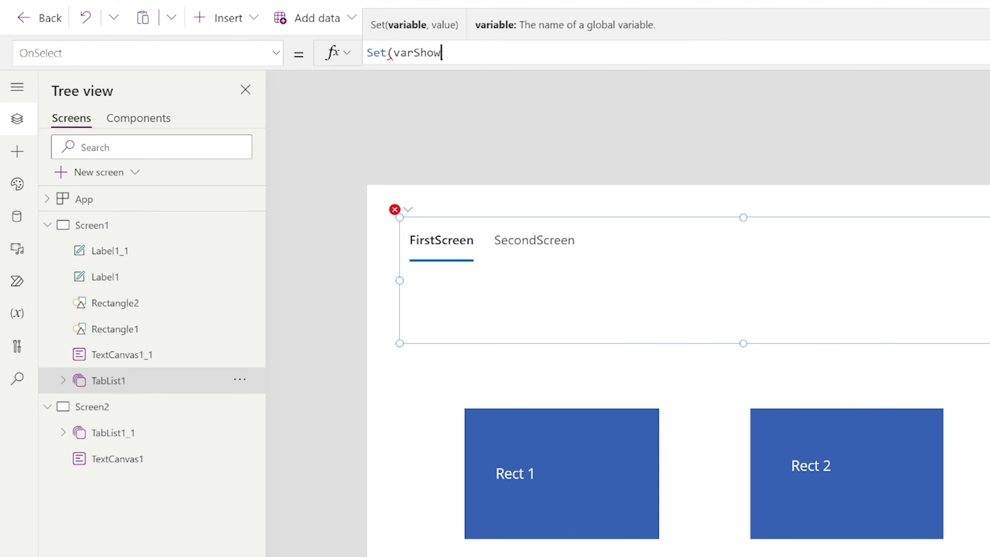
pyautogui.write('ct,Tabl')
pyautogui.press('BackSpace')
pyautogui.write('List1.')
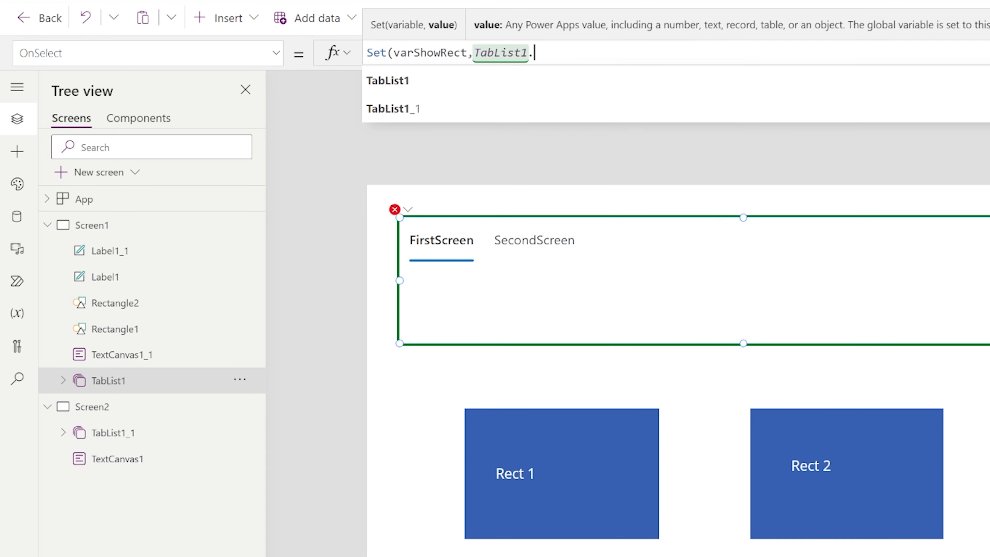
pyautogui.write('Selected.var')
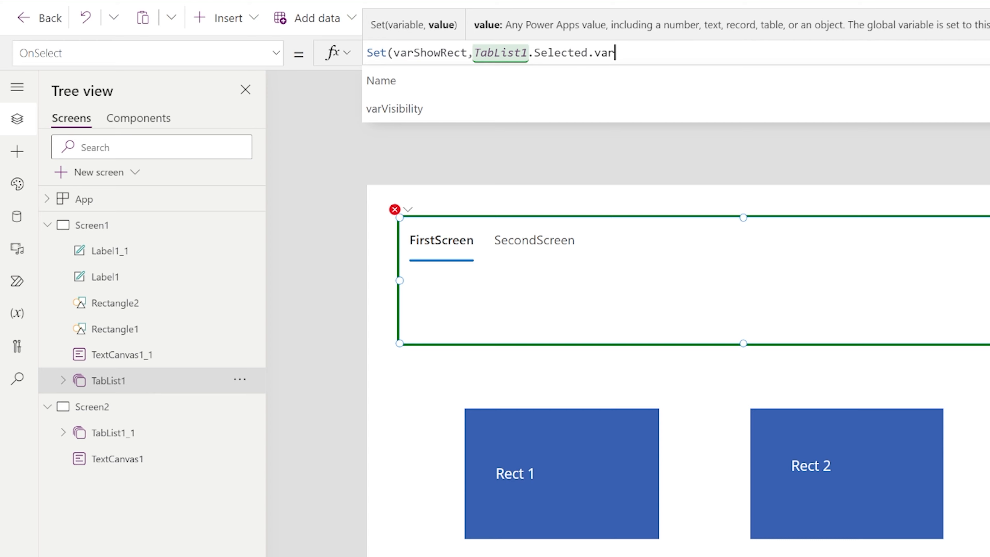
pyautogui.press('Tab')
pyautogui.write(')')
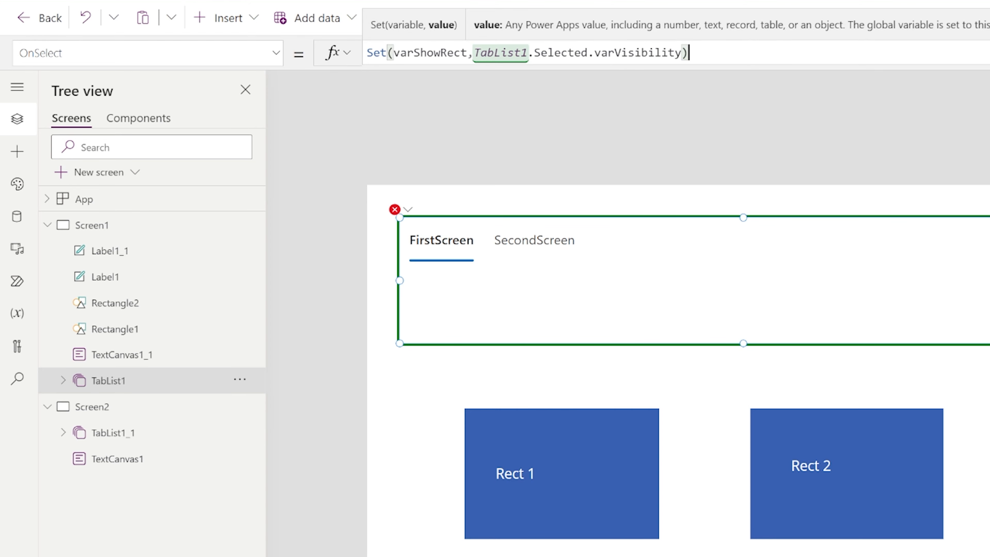
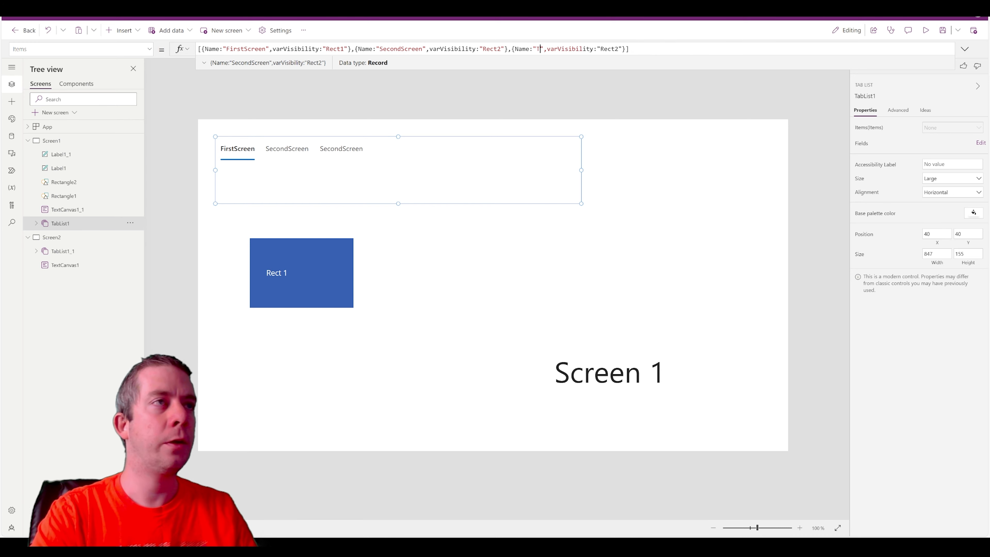
# Name the third record in the Screen1 tab list's Items formula "ThirdScreen" and set its varVisibility to "Rect3".
pyautogui.press('BackSpace')
pyautogui.write('irdScreen')
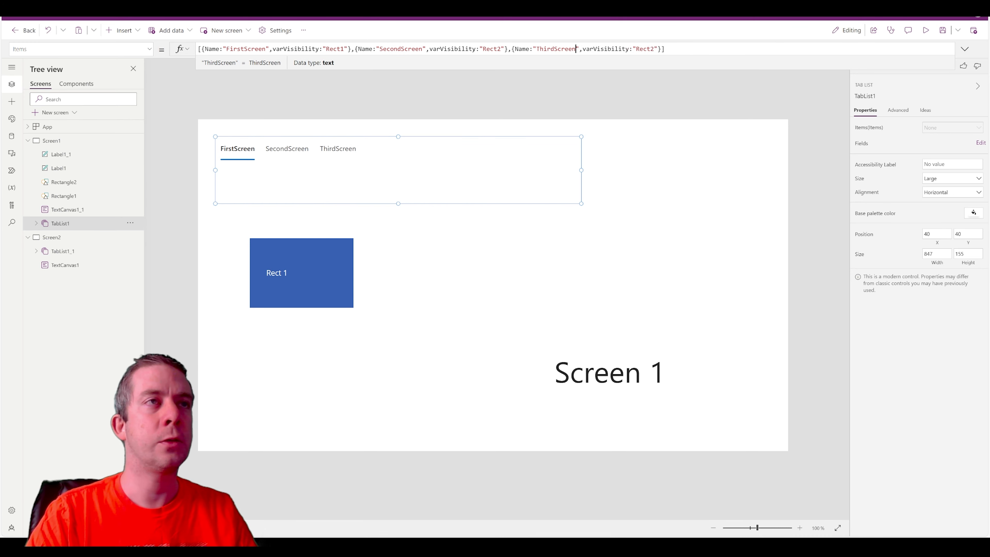
pyautogui.click(654, 49)
pyautogui.press('BackSpace')
pyautogui.write('3')
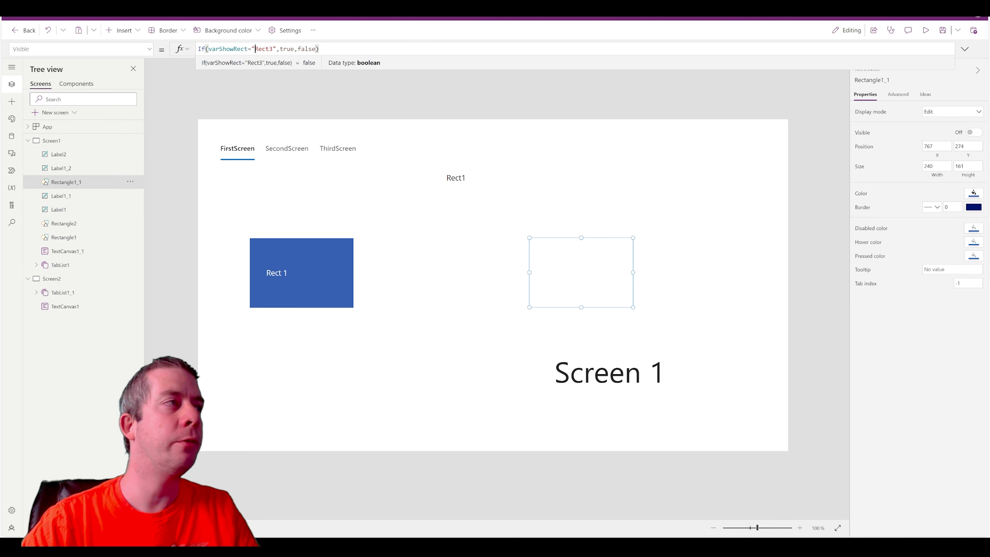
# Review the "Rect3" comparison value in the third rectangle's Visible formula.
pyautogui.doubleClick(264, 48)
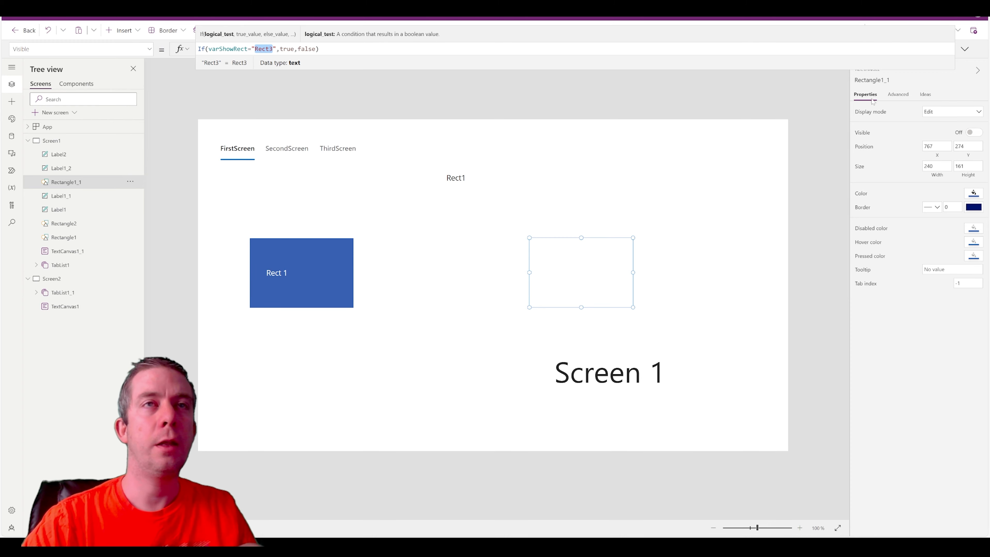
pyautogui.click(965, 49)
pyautogui.click(965, 50)
# Preview the app, test which rectangle each of the three Screen1 tabs shows, and close the preview.
pyautogui.click(926, 31)
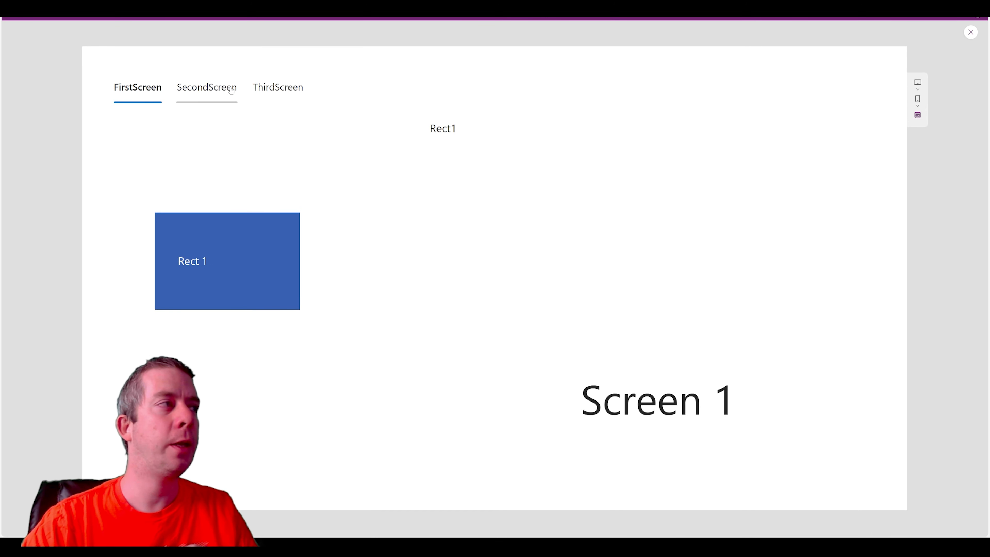
pyautogui.click(222, 89)
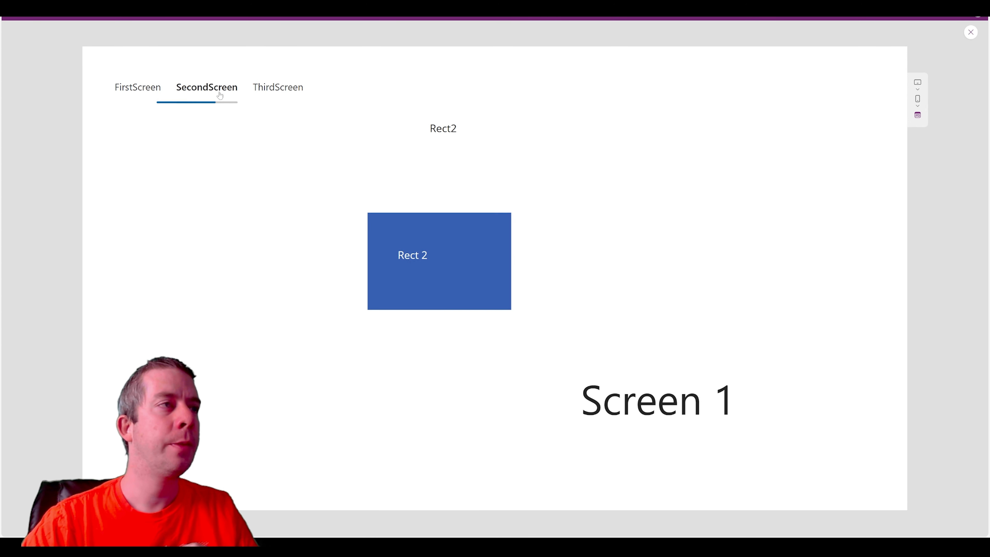
pyautogui.click(269, 96)
pyautogui.click(151, 96)
pyautogui.click(221, 95)
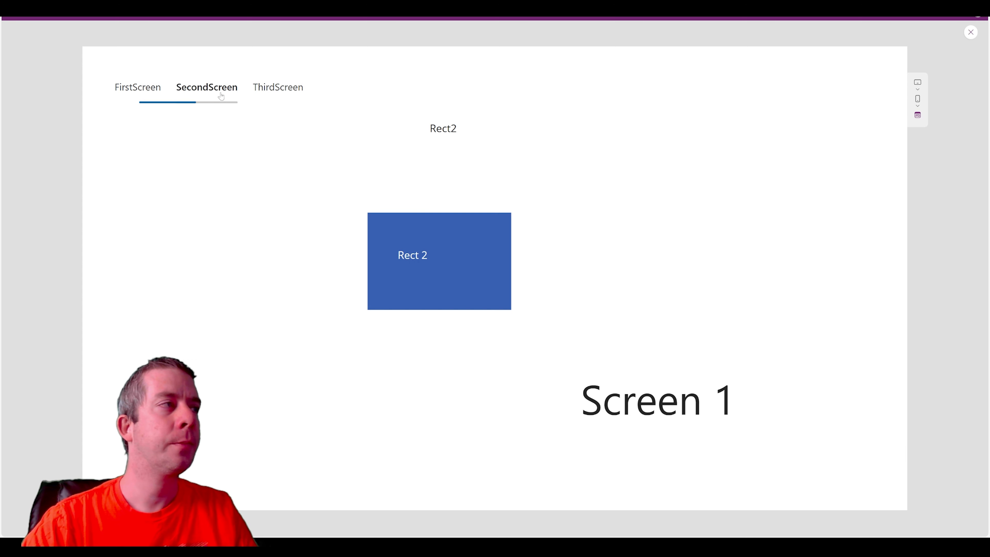
pyautogui.click(272, 95)
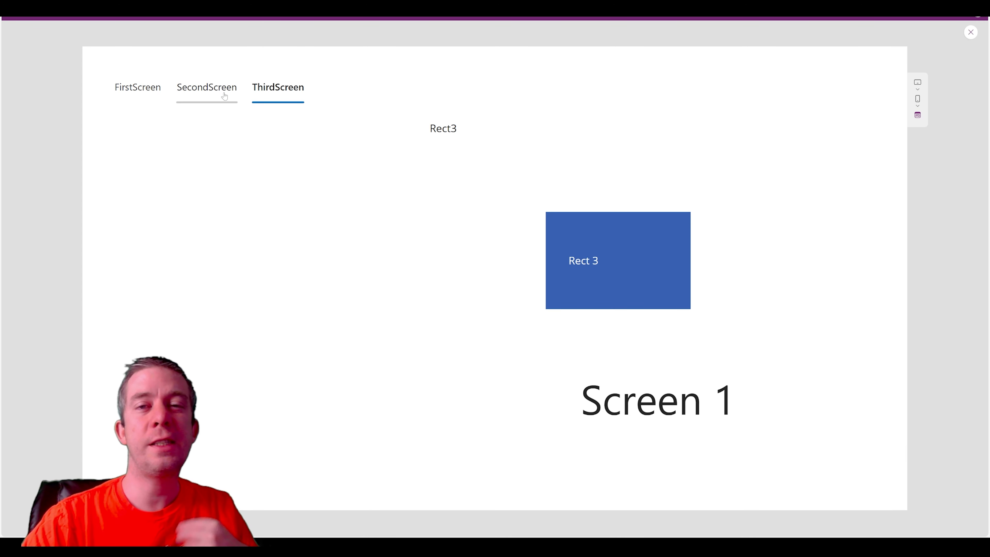
pyautogui.click(137, 95)
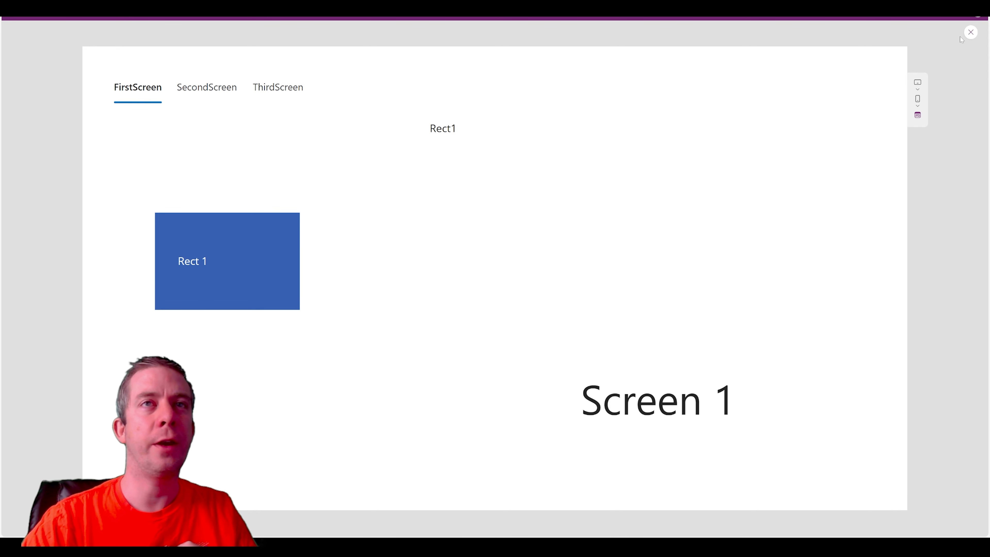
pyautogui.click(971, 32)
# Review the Text formula of the variable label below the tab list and retest all three tabs in preview mode.
pyautogui.click(475, 178)
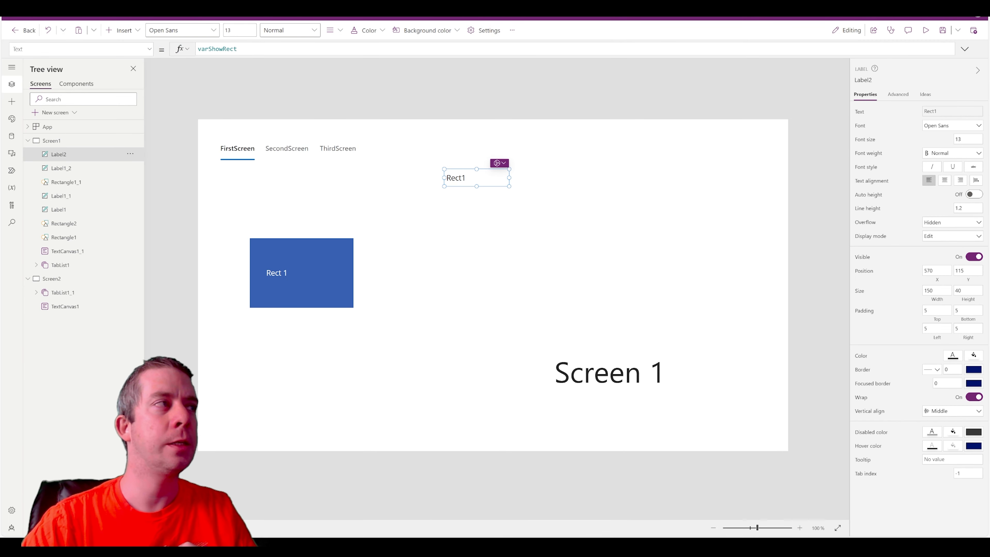
pyautogui.moveTo(243, 50); pyautogui.dragTo(187, 53)
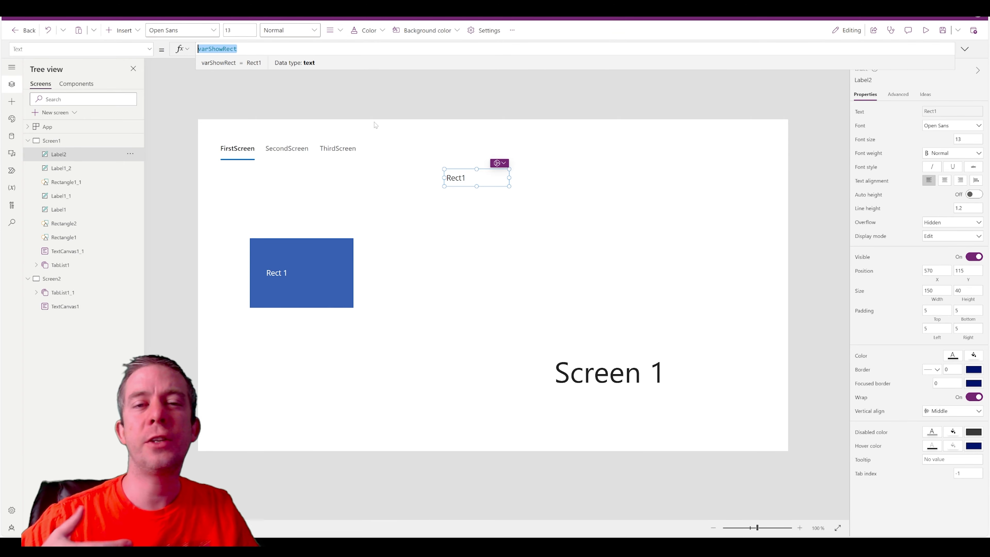
pyautogui.press('F5')
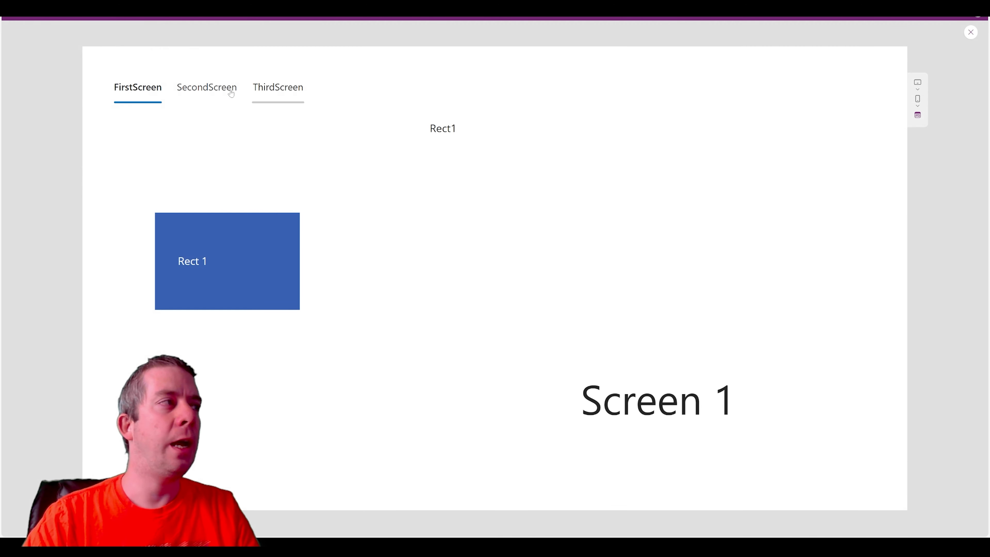
pyautogui.click(231, 93)
pyautogui.click(271, 103)
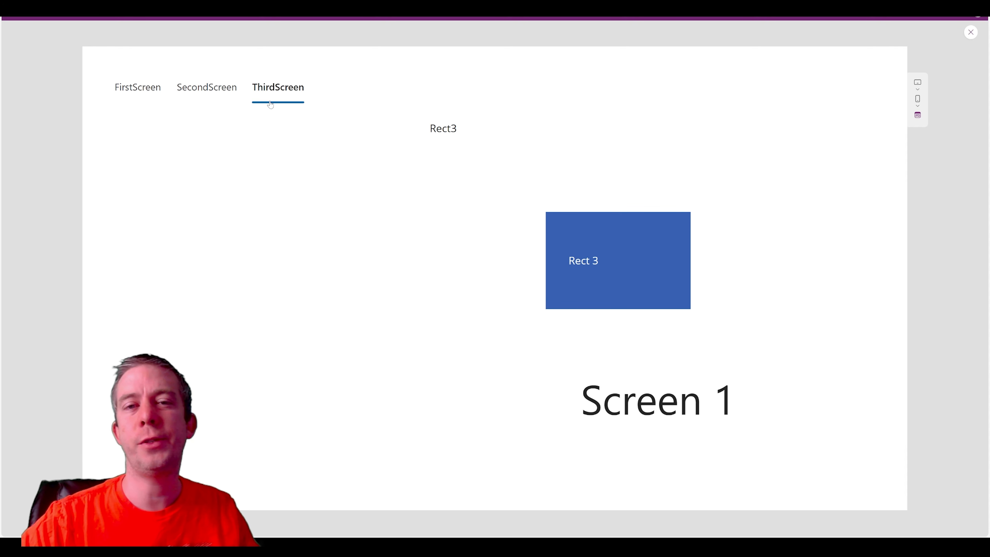
pyautogui.click(228, 97)
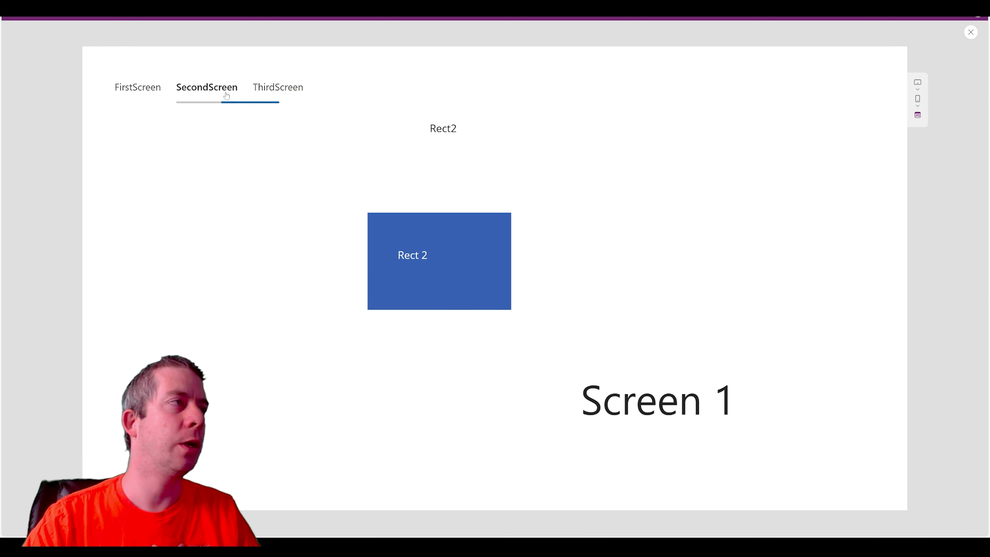
pyautogui.click(273, 100)
pyautogui.click(124, 100)
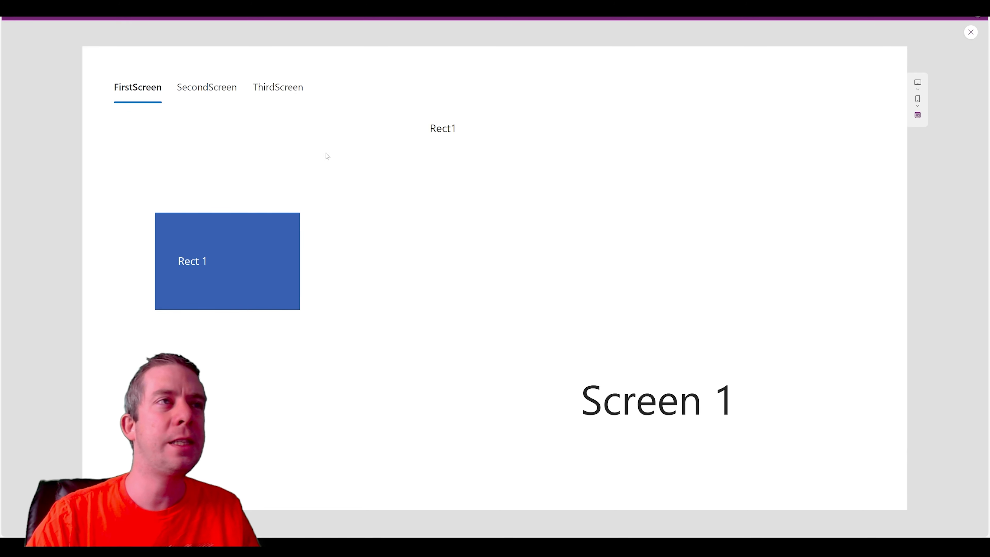
pyautogui.click(207, 88)
pyautogui.click(277, 87)
pyautogui.click(206, 87)
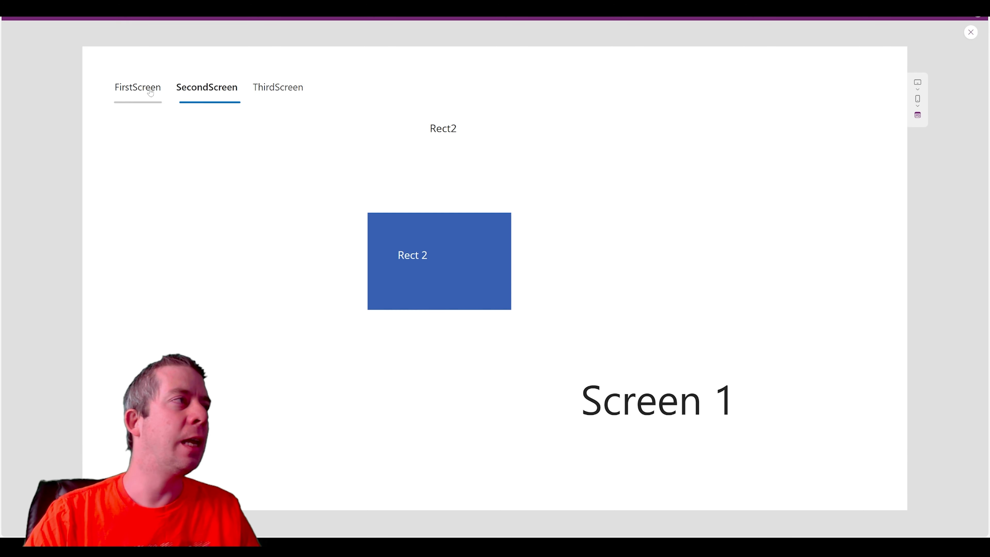
pyautogui.click(151, 93)
pyautogui.click(971, 32)
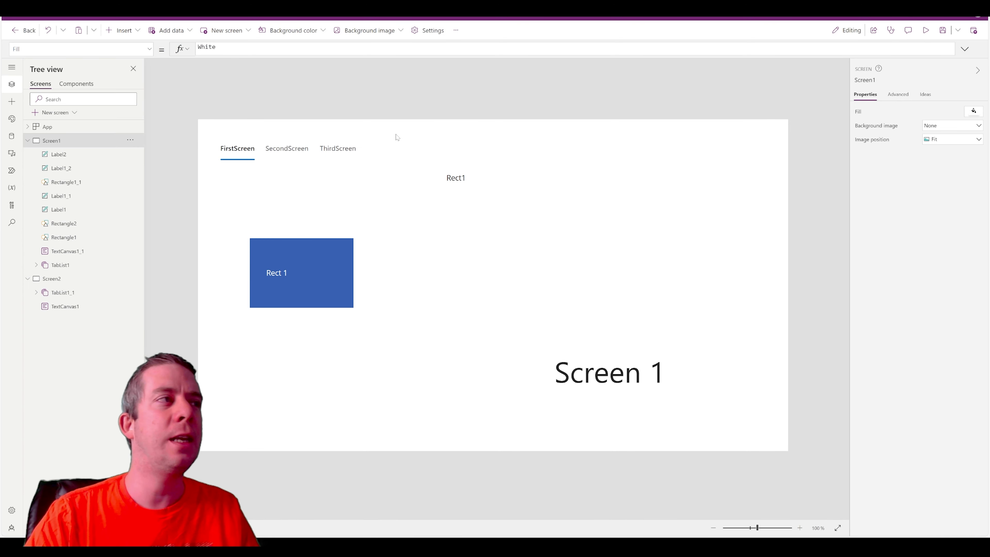
# Review the OnSelect formula of the Screen1 tab list and look at the app's components.
pyautogui.click(300, 156)
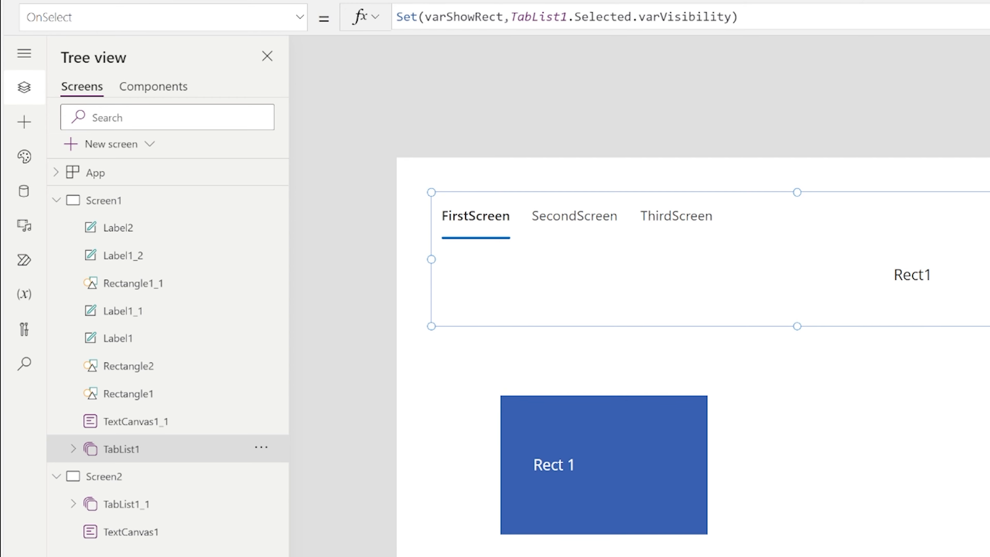
pyautogui.click(147, 88)
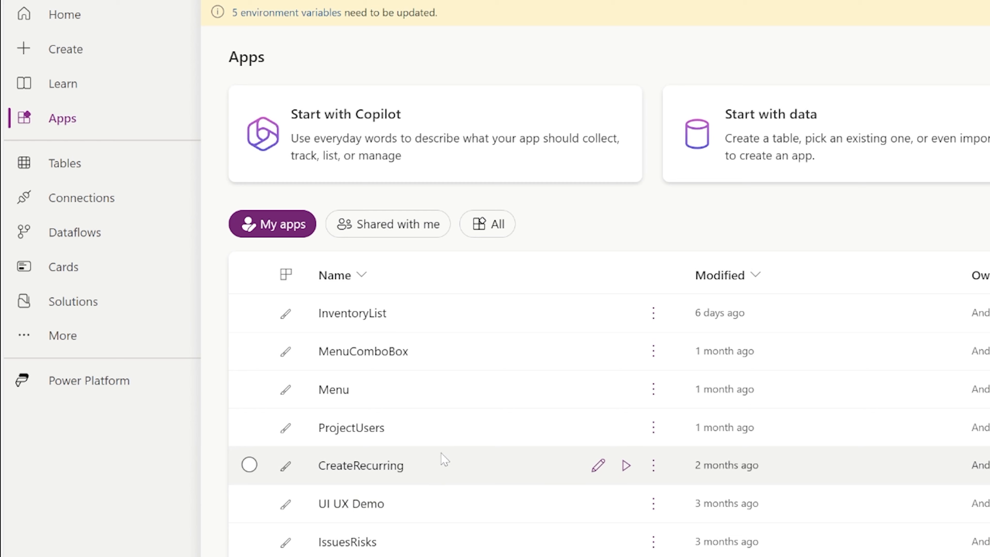
# Find Component libraries among all discoverable Power Apps features and pin it to the site navigation.
pyautogui.click(79, 120)
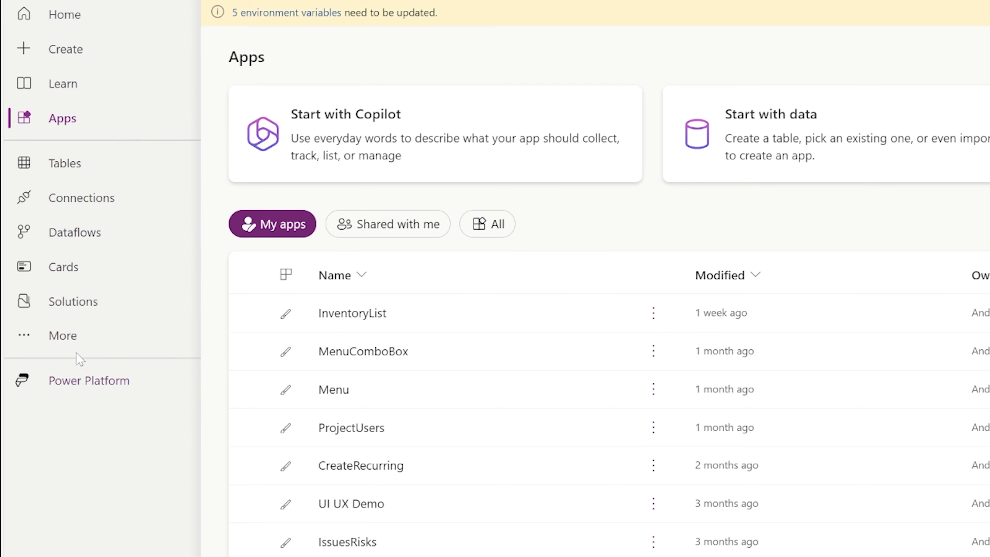
pyautogui.click(68, 342)
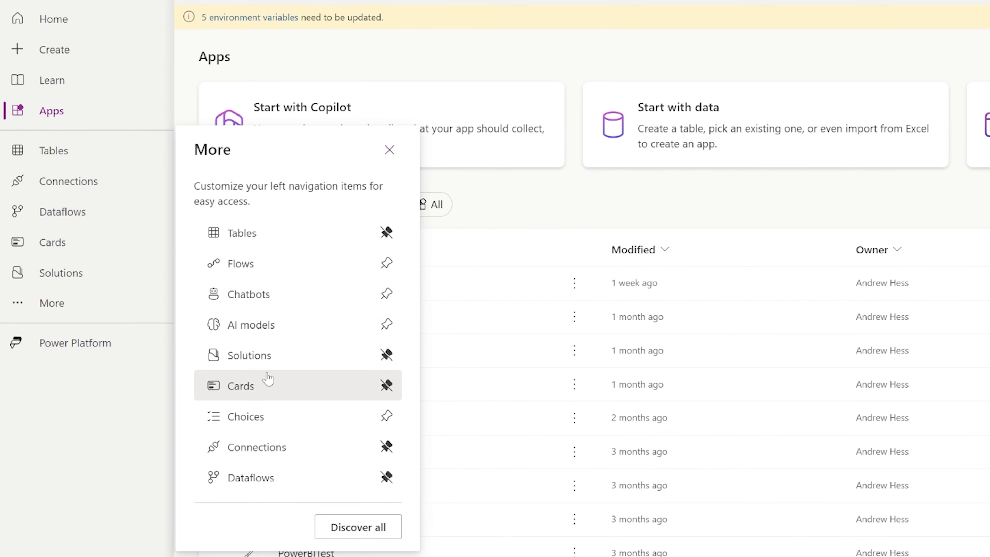
pyautogui.click(365, 528)
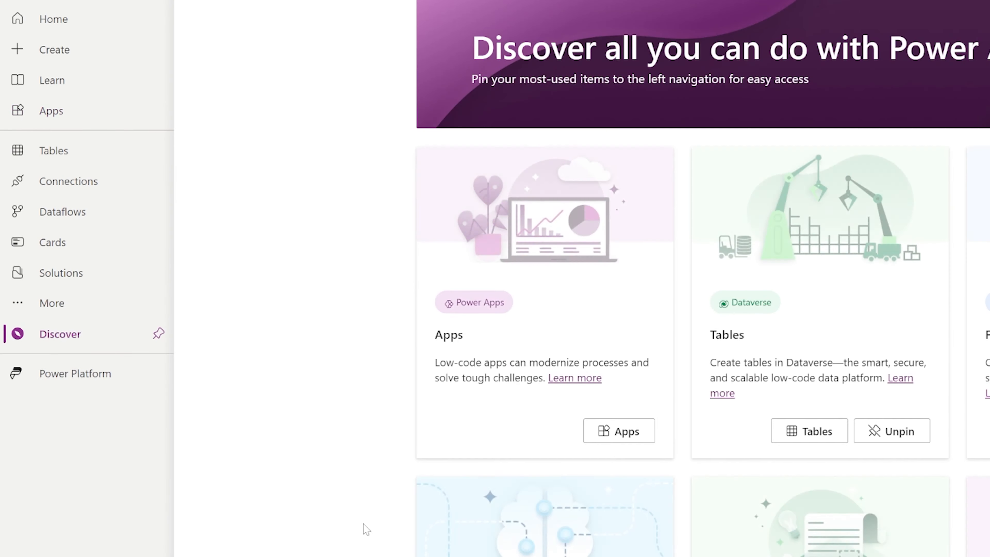
pyautogui.scroll(-4, 766, 320)
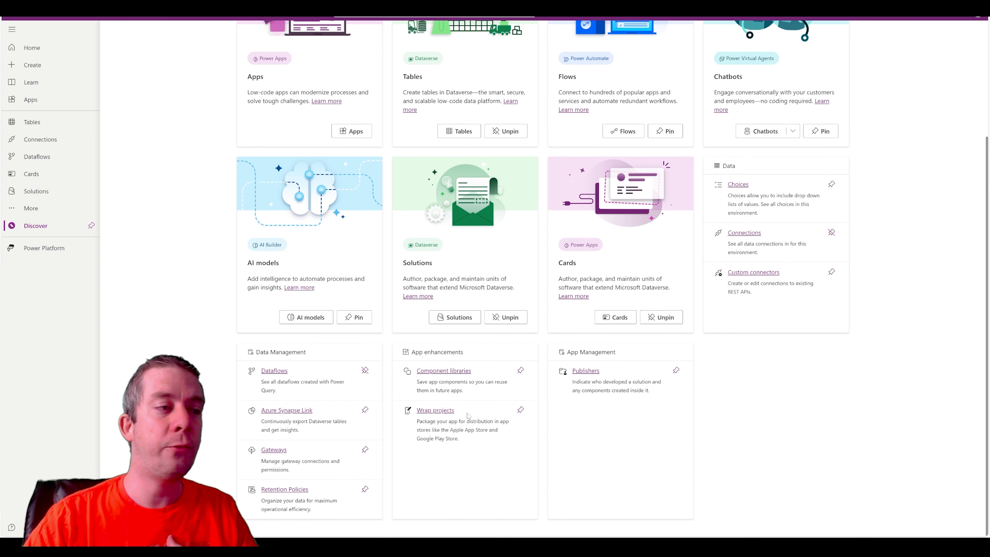
pyautogui.click(521, 370)
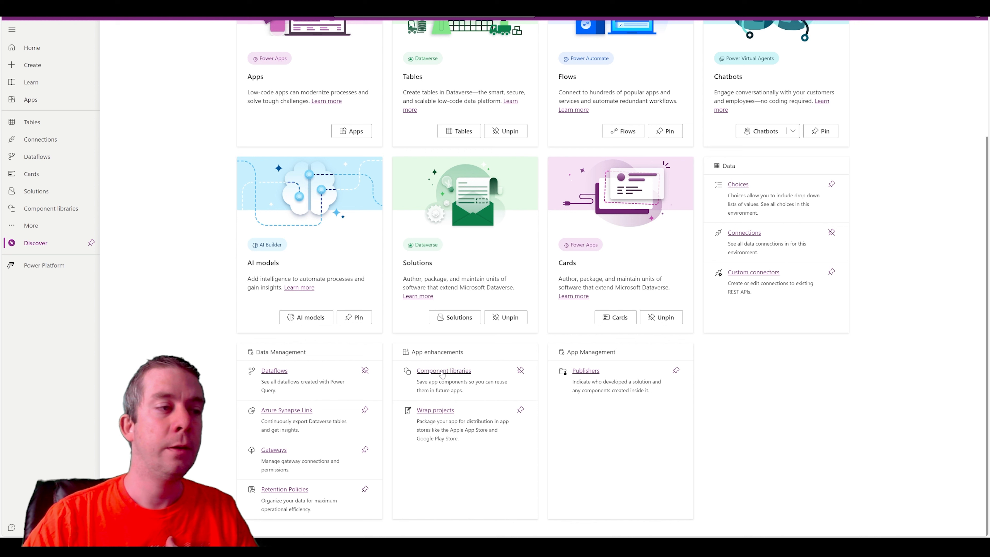
# Create a new component library named CompanyTheme.
pyautogui.click(43, 212)
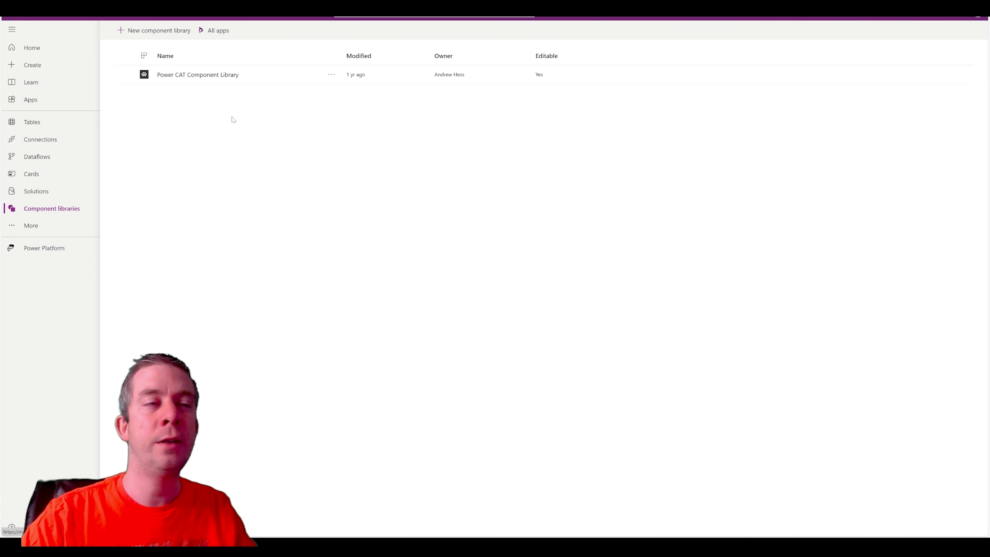
pyautogui.click(151, 34)
pyautogui.click(570, 195)
pyautogui.click(570, 263)
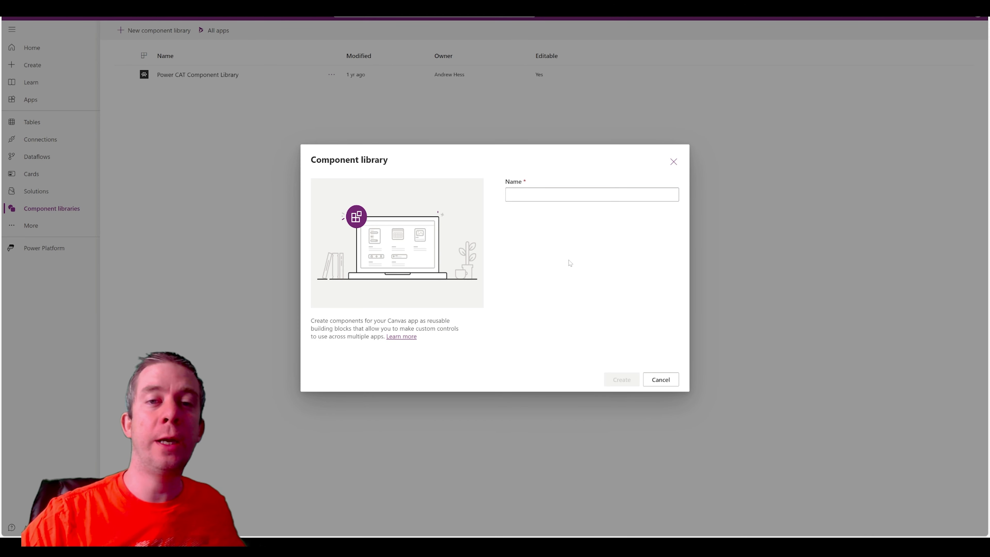
pyautogui.click(589, 190)
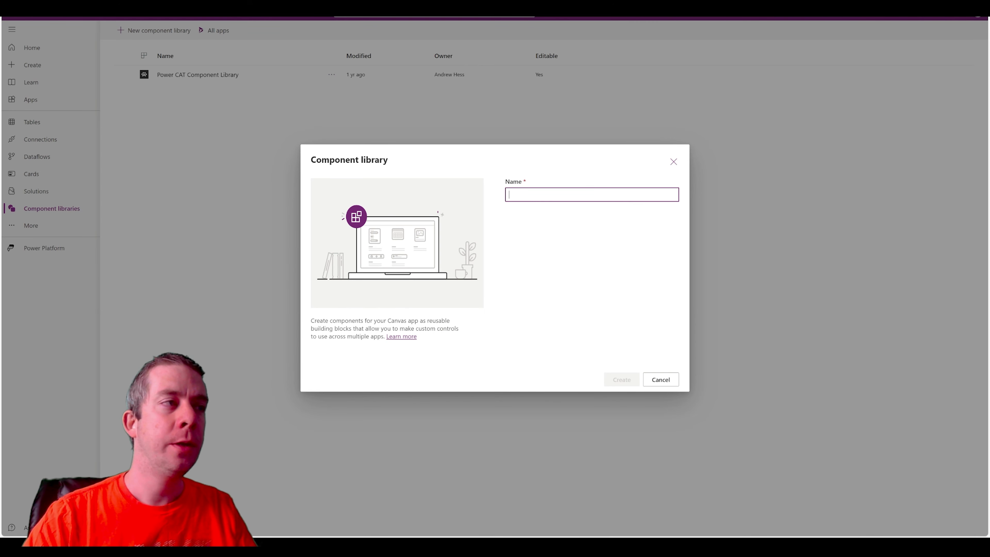
pyautogui.write('Copm')
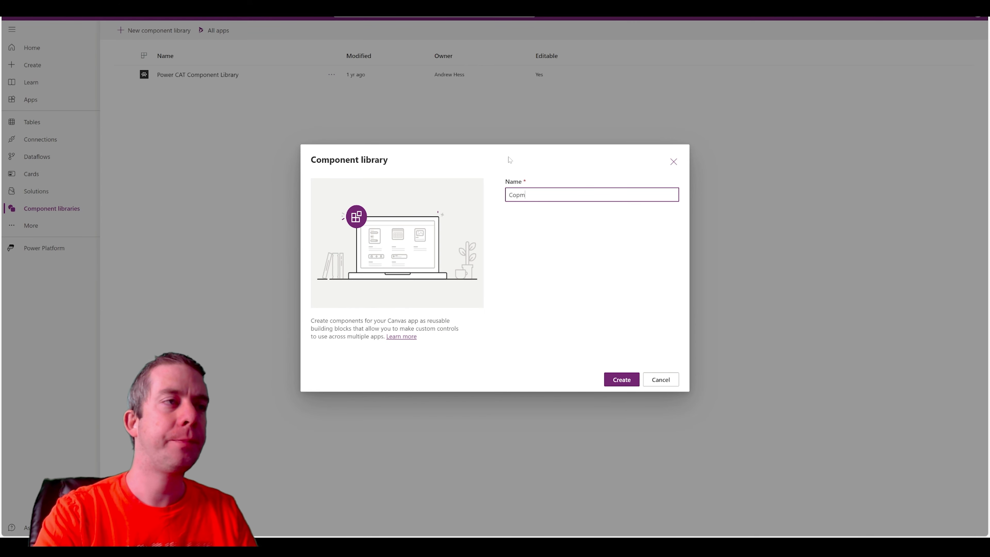
pyautogui.press('BackSpace')
pyautogui.press('BackSpace')
pyautogui.write('mpanyTheme')
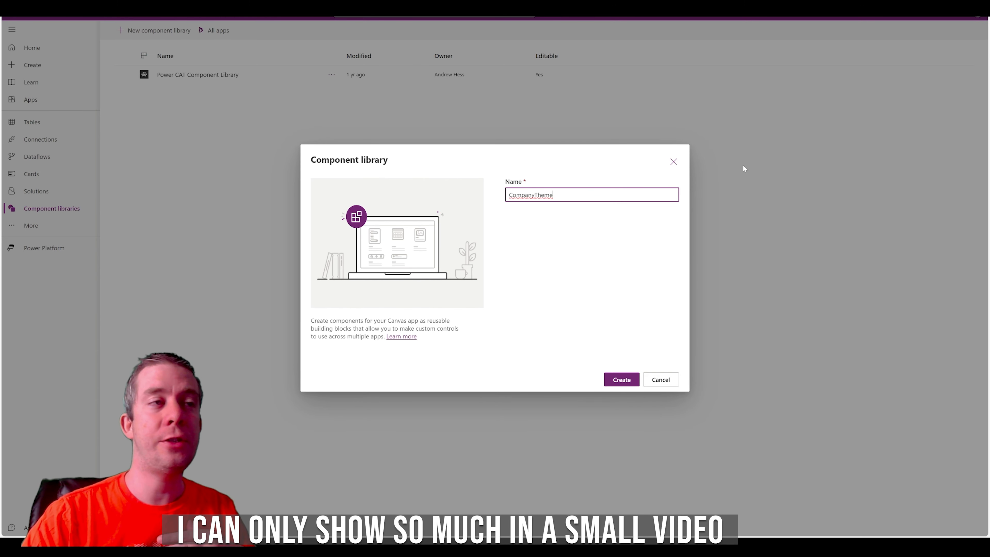
pyautogui.click(617, 384)
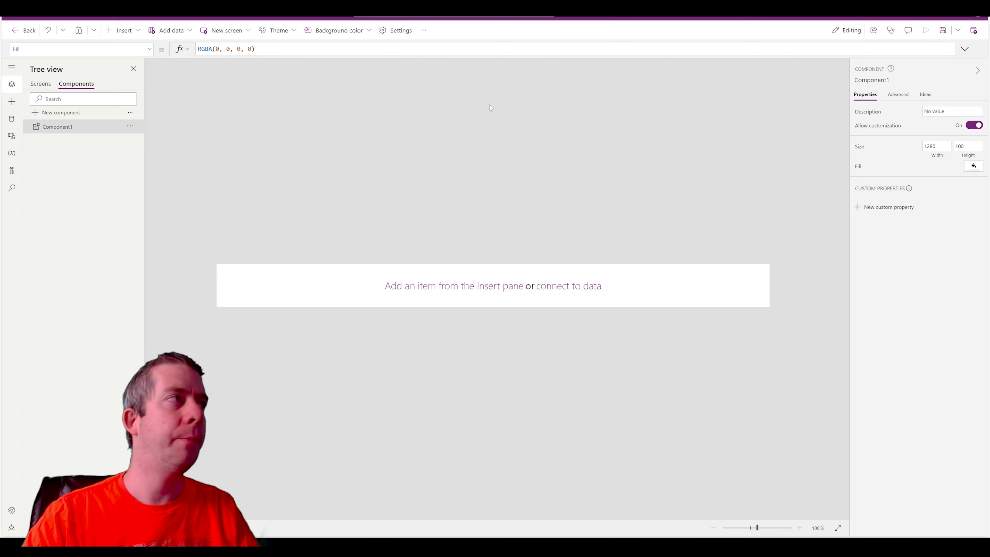
# Enable the upcoming preview feature Modern controls and themes in the library's settings.
pyautogui.click(122, 35)
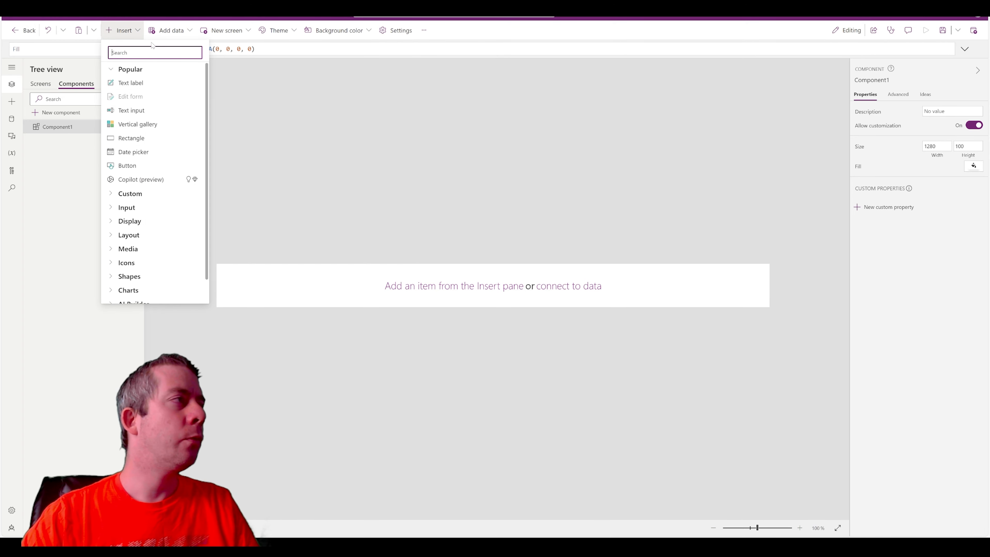
pyautogui.click(397, 34)
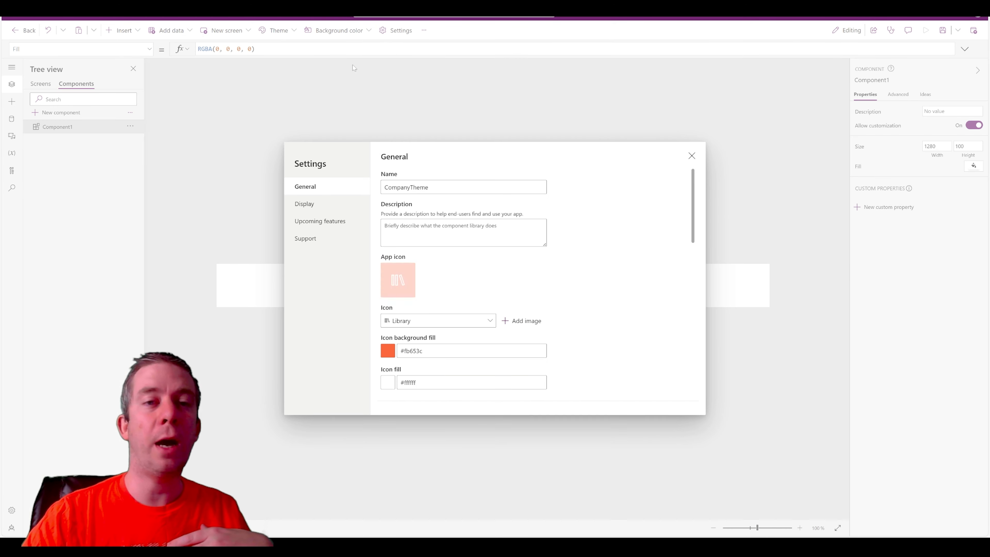
pyautogui.scroll(-3, 428, 293)
pyautogui.click(324, 224)
pyautogui.scroll(-10, 411, 256)
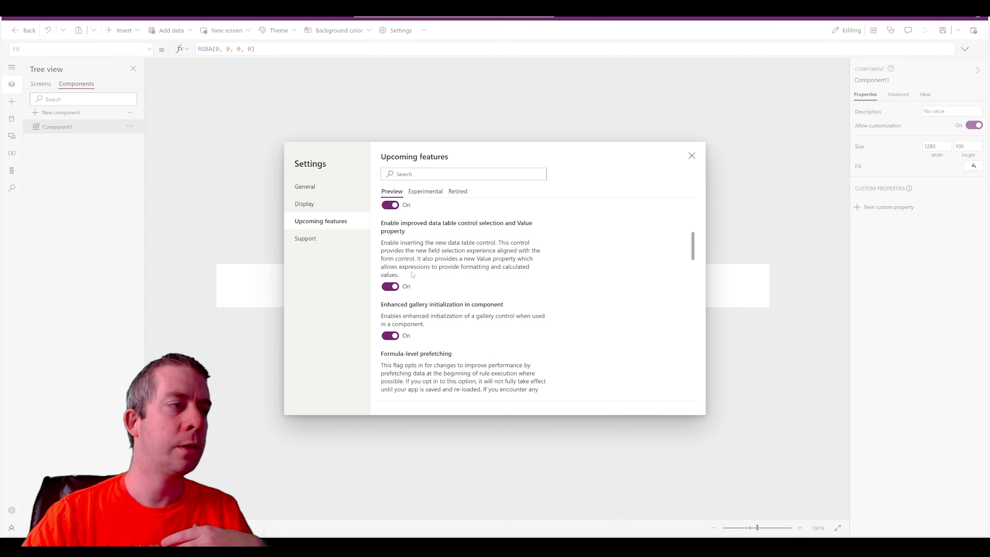
pyautogui.click(411, 253)
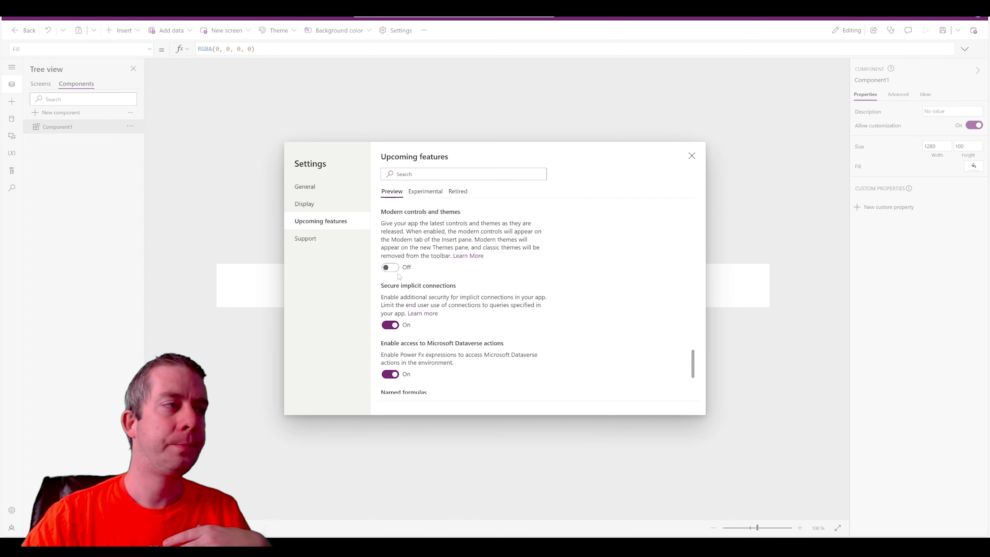
pyautogui.click(692, 156)
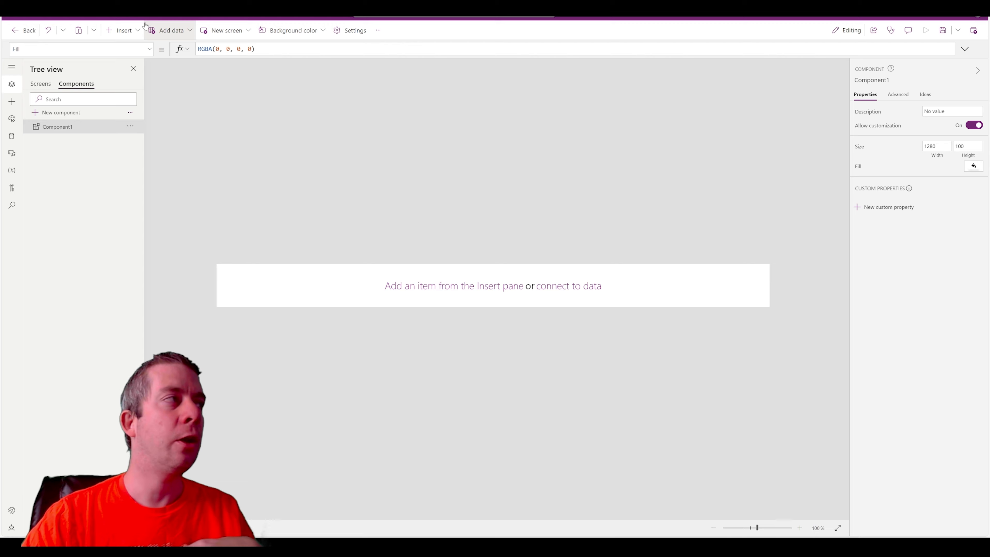
# Try a modern Header control at the upper edge of Component1, and delete it.
pyautogui.click(121, 30)
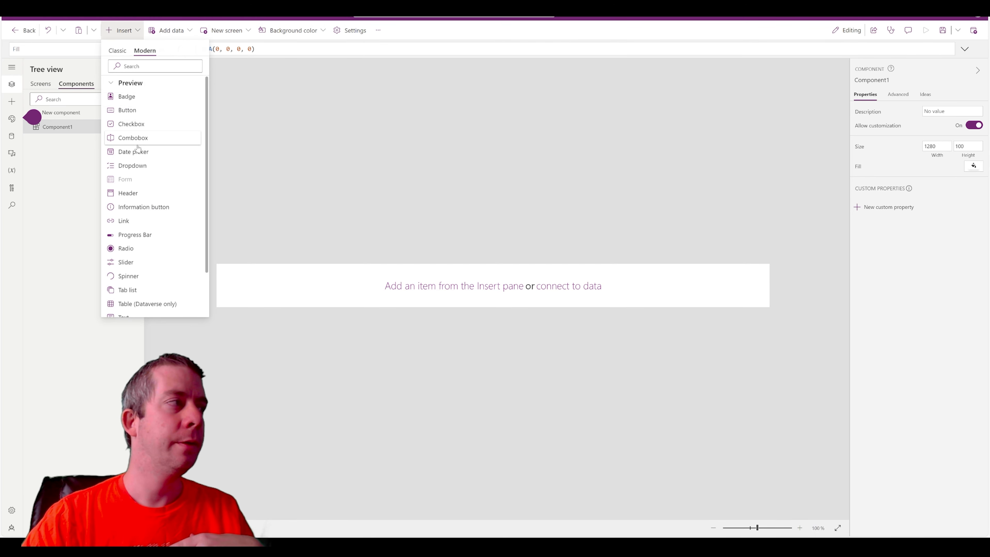
pyautogui.click(144, 192)
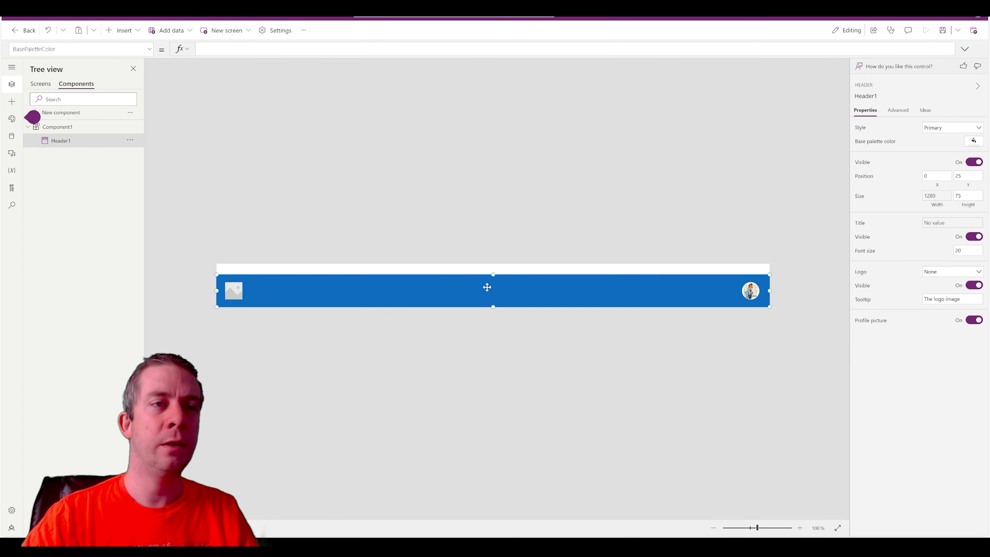
pyautogui.moveTo(487, 288); pyautogui.dragTo(504, 263)
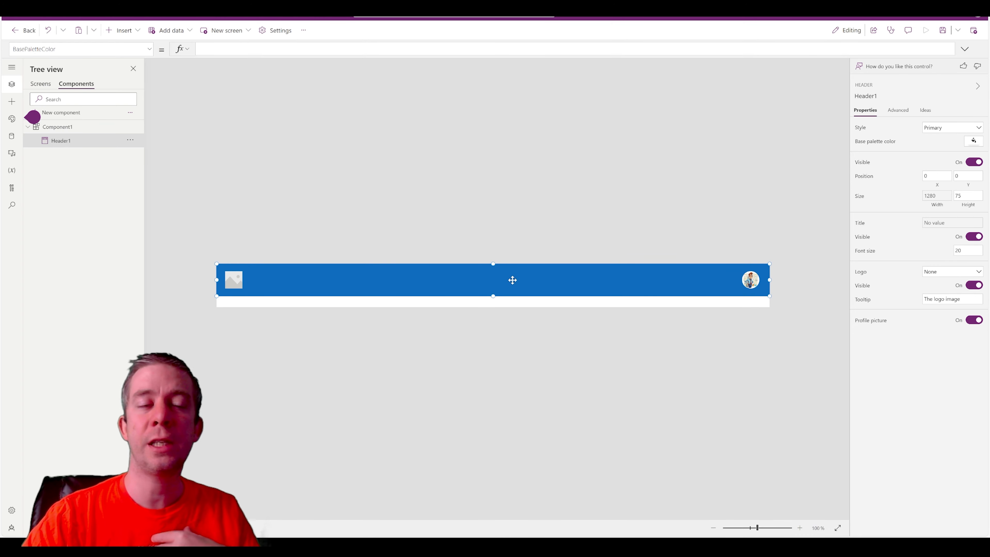
pyautogui.press('Delete')
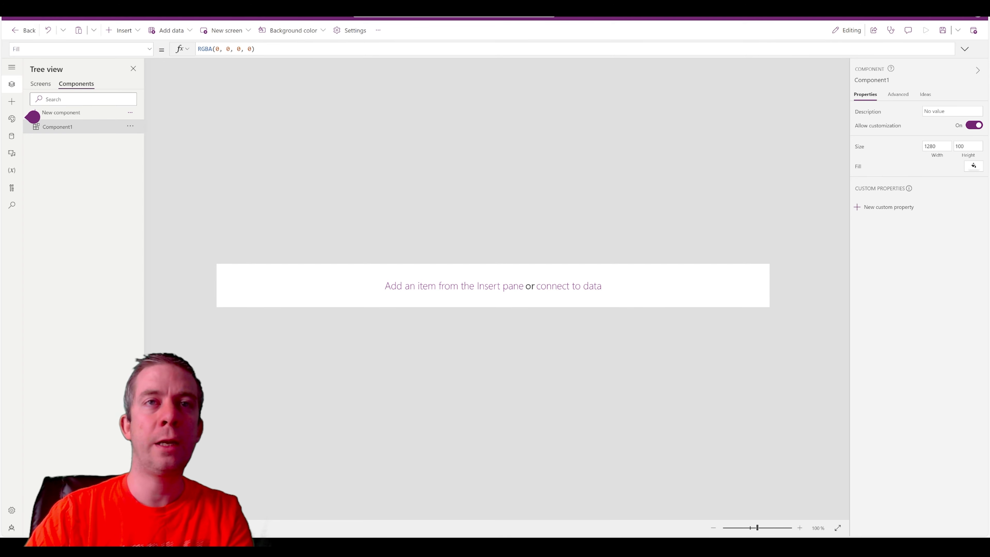
# Set the height of Component1 to 75.
pyautogui.doubleClick(969, 146)
pyautogui.write('75')
pyautogui.click(498, 175)
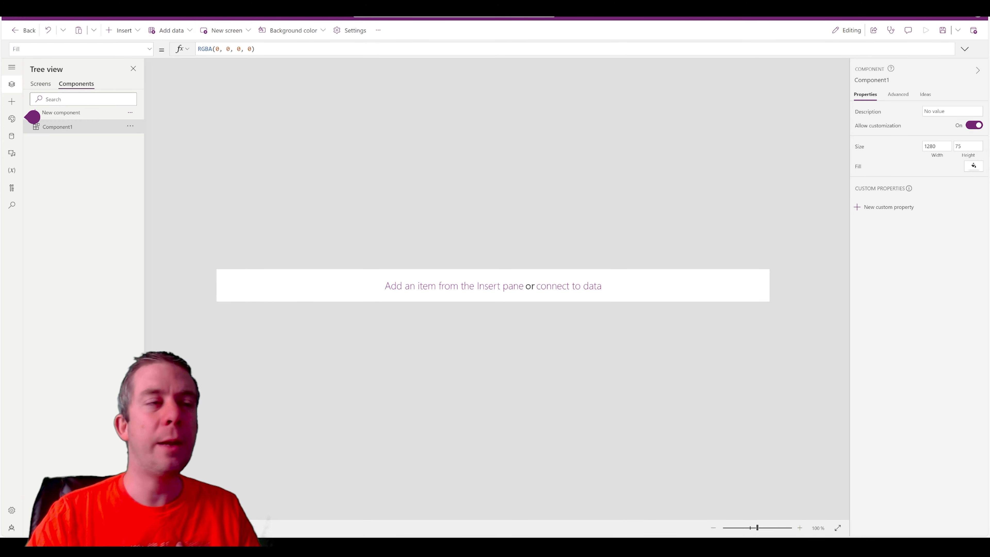
# Insert a classic Rectangle shape into Component1.
pyautogui.click(123, 30)
pyautogui.click(155, 66)
pyautogui.click(118, 51)
pyautogui.click(155, 67)
pyautogui.write('rect')
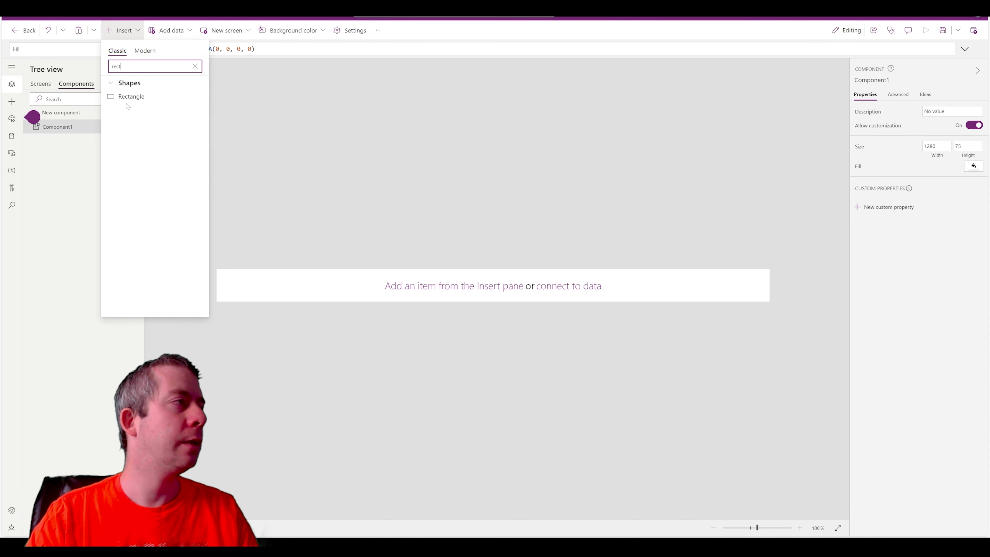
pyautogui.click(128, 100)
# Place the rectangle at position 0, 0 in Component1, set its height to 71 and stretch it to a width of 1280.
pyautogui.moveTo(259, 288); pyautogui.dragTo(240, 283)
pyautogui.write('1')
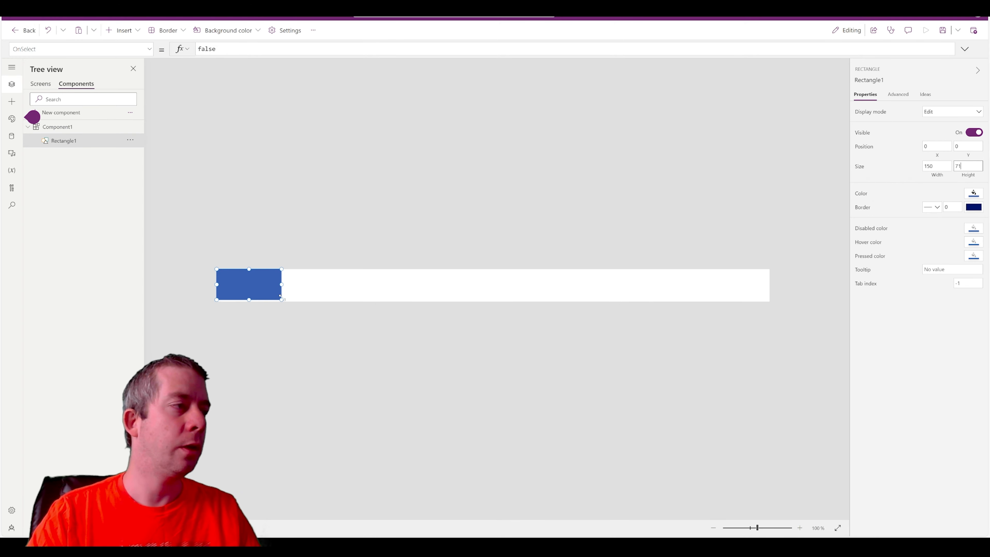
pyautogui.moveTo(284, 287); pyautogui.dragTo(840, 276)
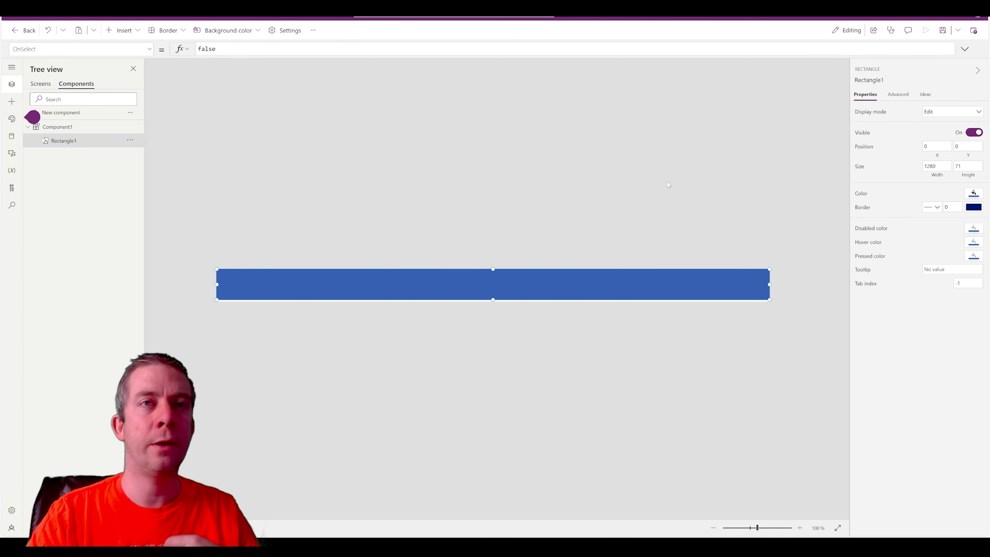
# Set the Width property of Rectangle1 to the formula Parent.Width.
pyautogui.click(192, 80)
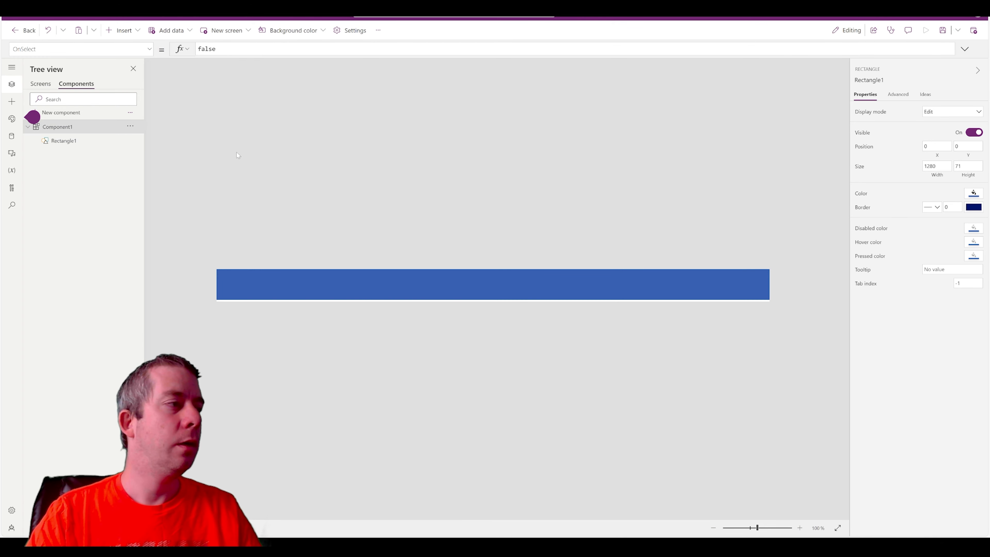
pyautogui.click(150, 50)
pyautogui.click(276, 299)
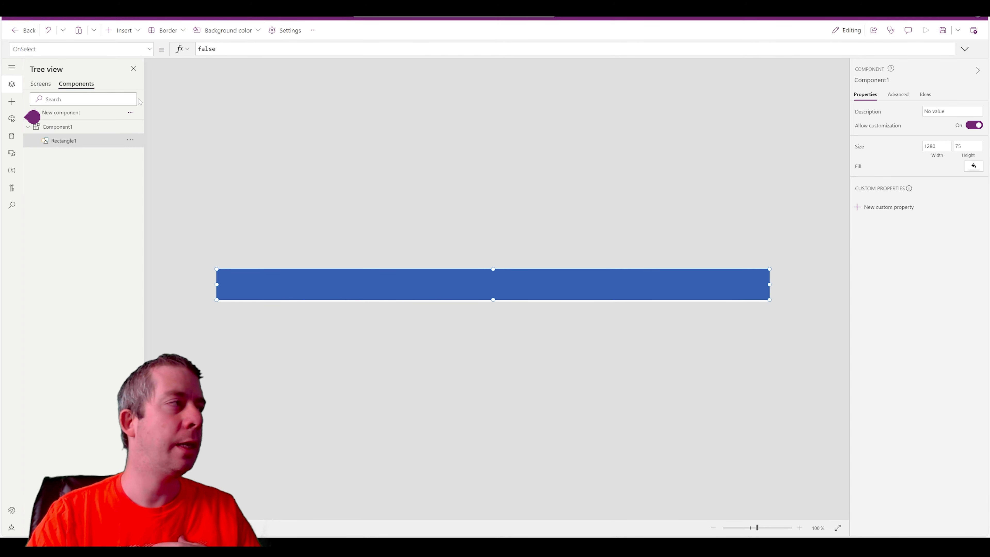
pyautogui.click(150, 49)
pyautogui.scroll(-5, 57, 186)
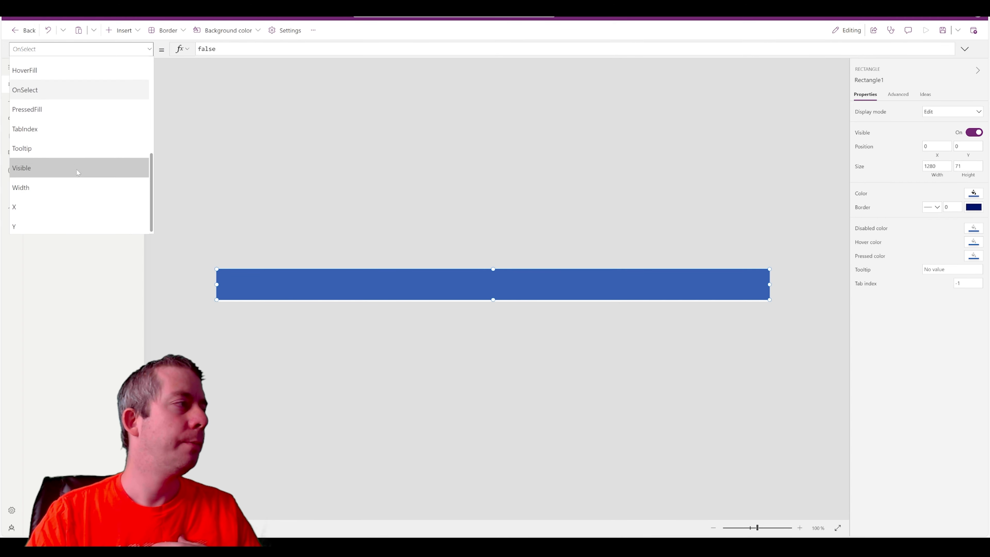
pyautogui.click(56, 185)
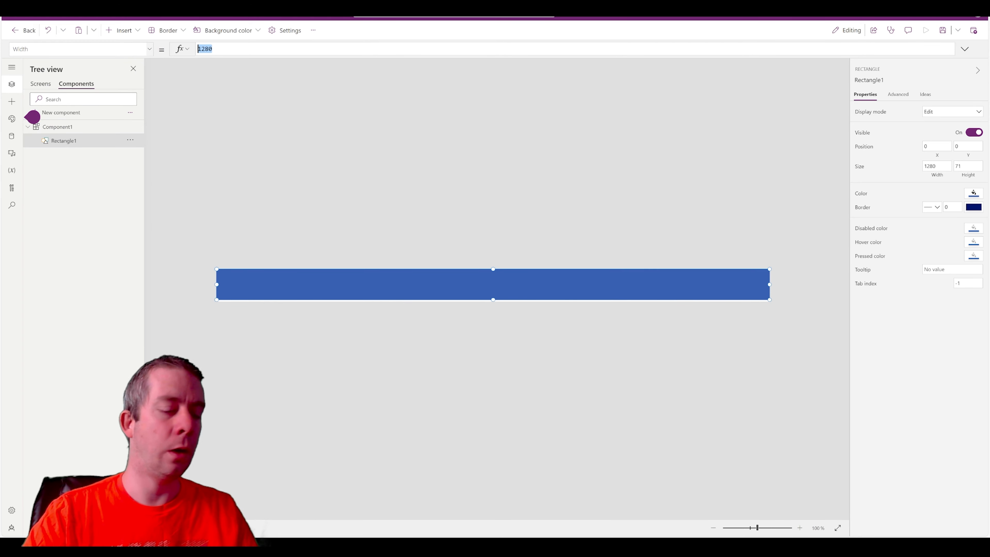
pyautogui.write('Parent.W')
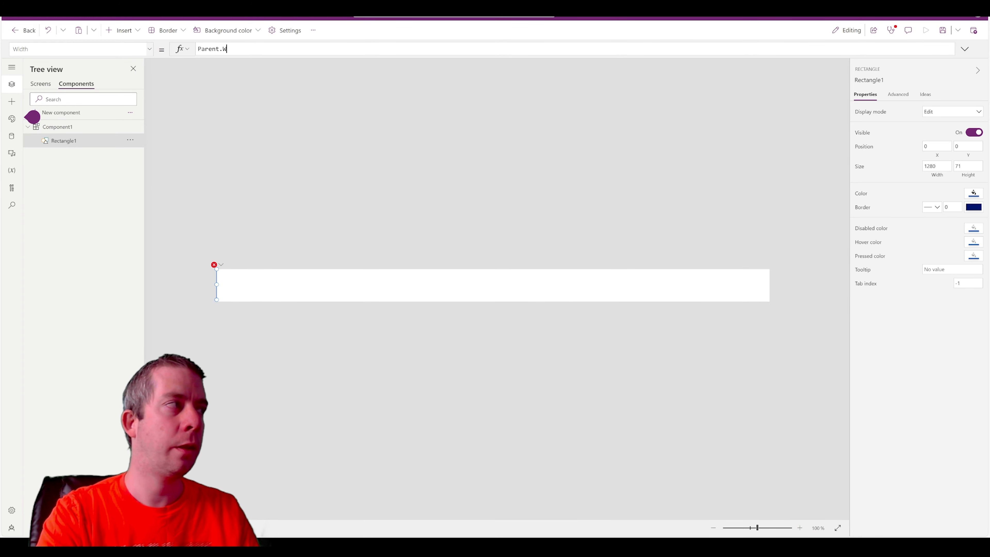
pyautogui.write('idth')
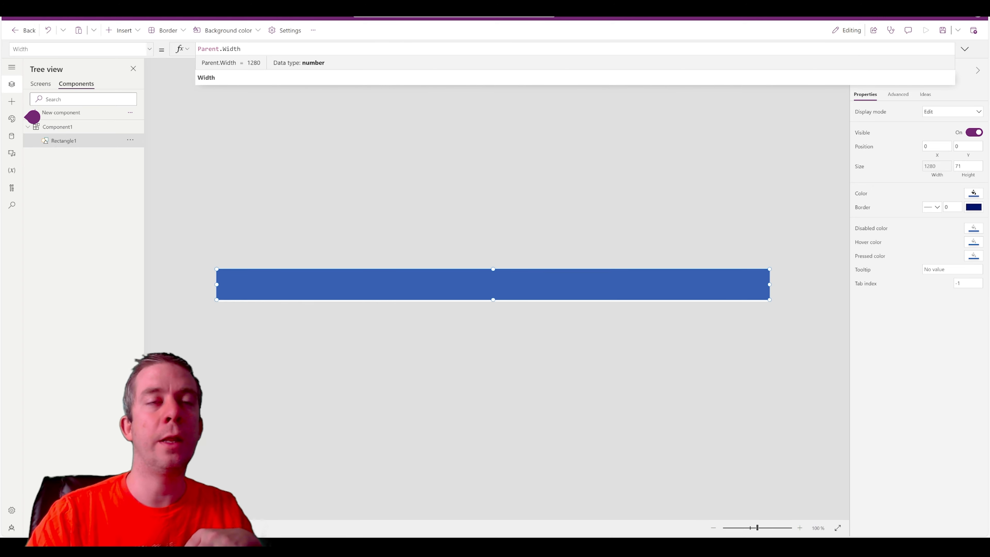
pyautogui.click(464, 235)
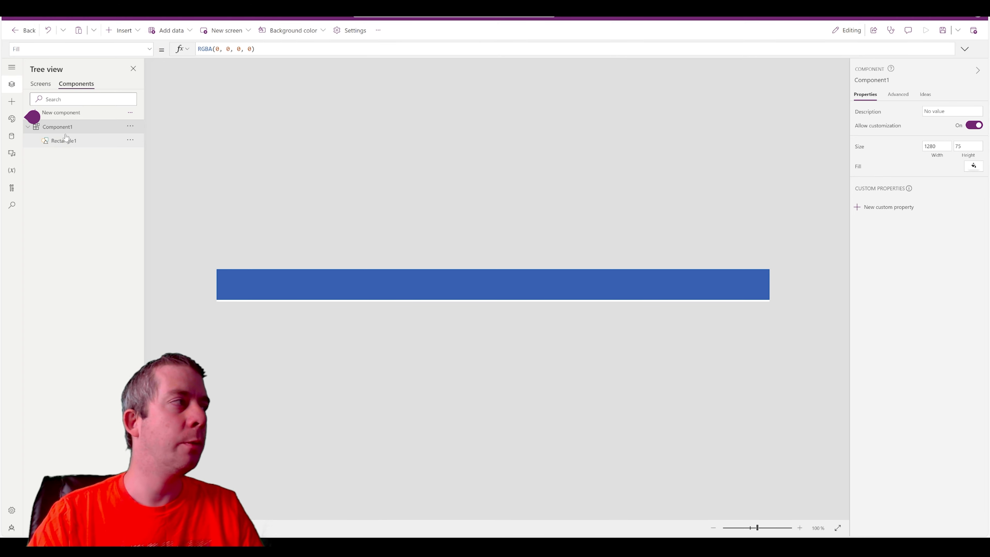
# Set the fill of Component1 to the light gray theme color, RGBA(214, 221, 224, 1).
pyautogui.click(974, 168)
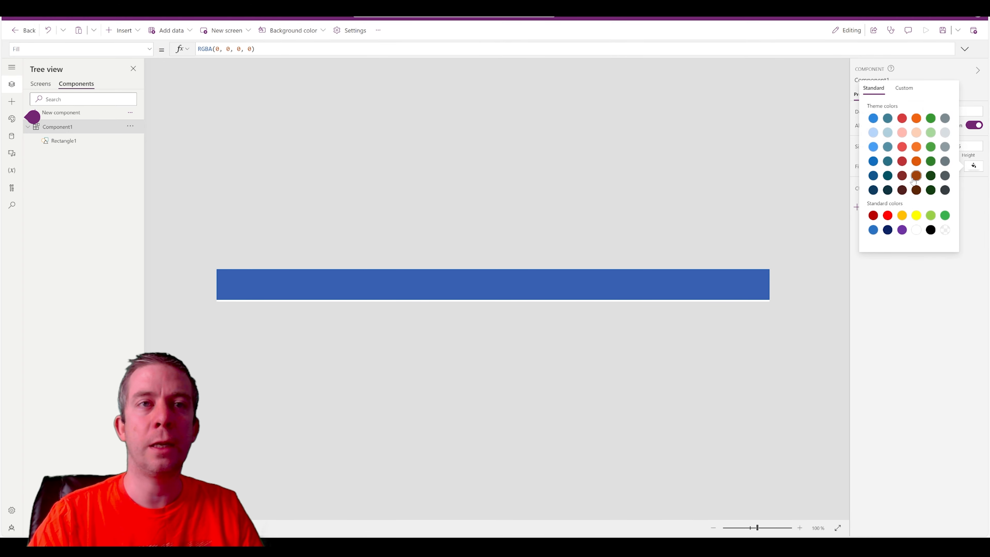
pyautogui.click(947, 134)
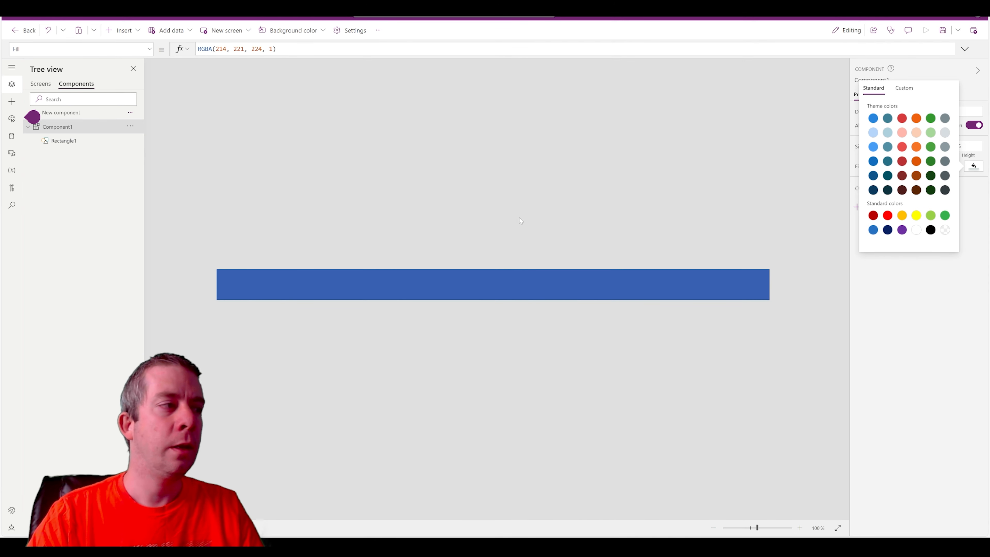
pyautogui.click(521, 220)
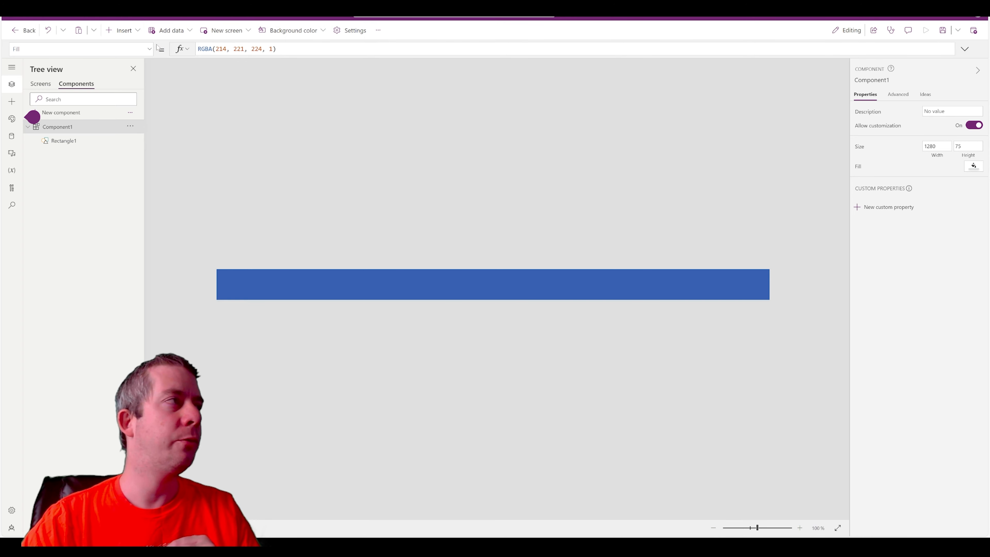
# Insert a classic Image control, about 115 by 58, and place it at the right end of the blue bar, at about X 1165, Y 6.
pyautogui.click(123, 30)
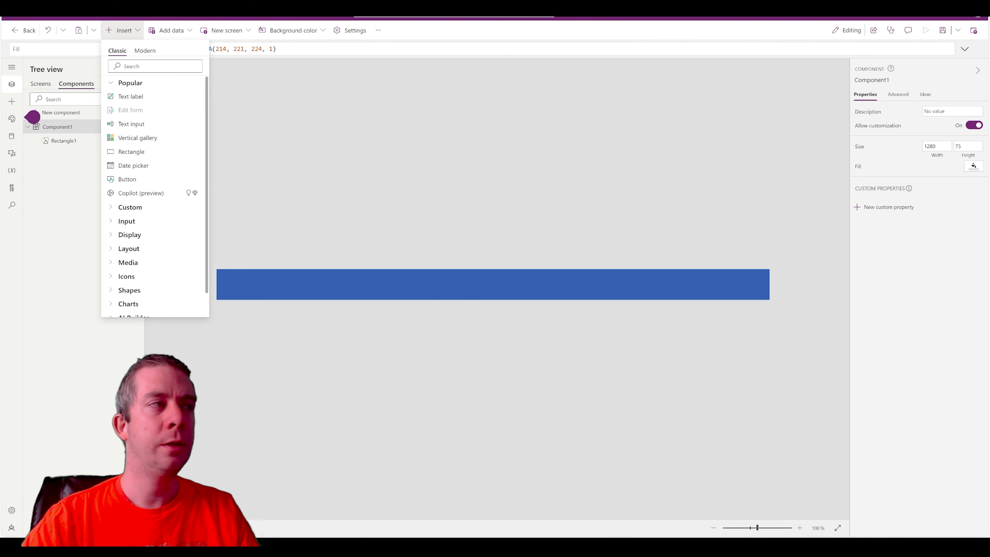
pyautogui.click(151, 66)
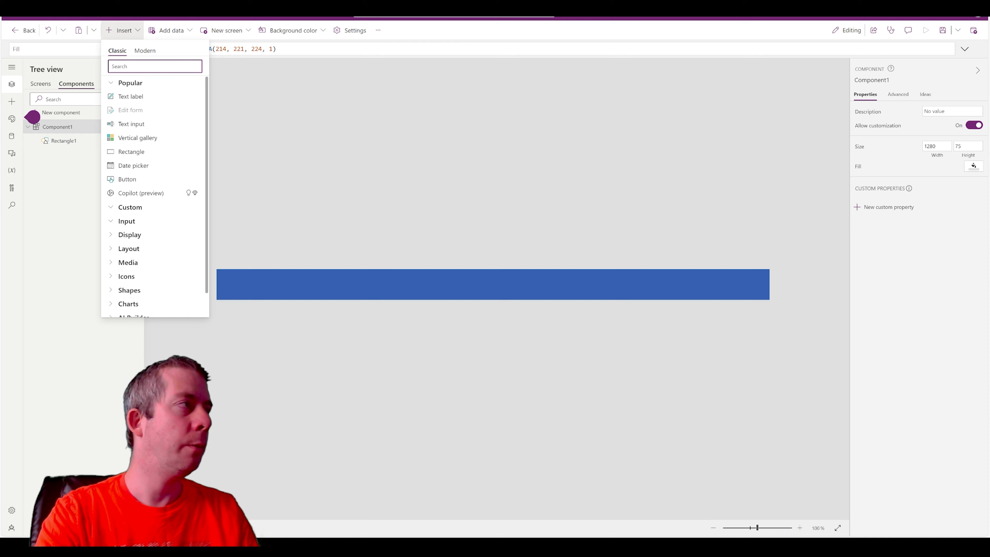
pyautogui.write('medi')
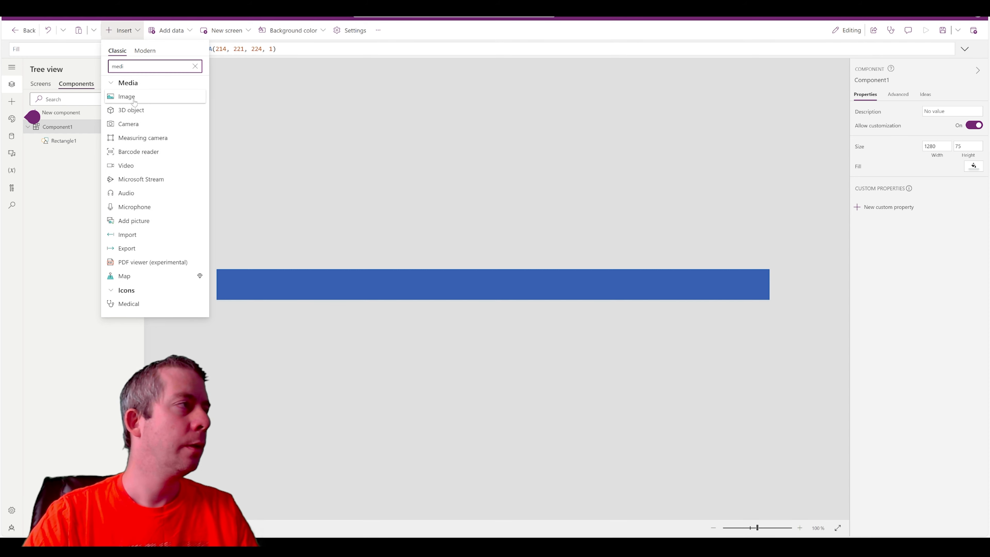
pyautogui.click(148, 97)
pyautogui.moveTo(246, 281); pyautogui.dragTo(744, 283)
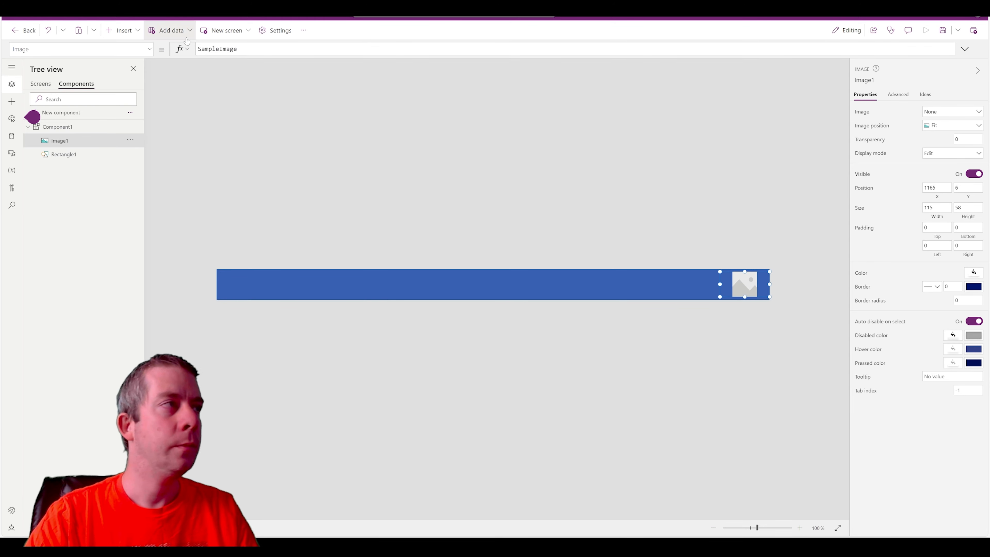
# Replace the Image formula of Image1 with User().Image.
pyautogui.moveTo(250, 49); pyautogui.dragTo(153, 37)
pyautogui.write('User().')
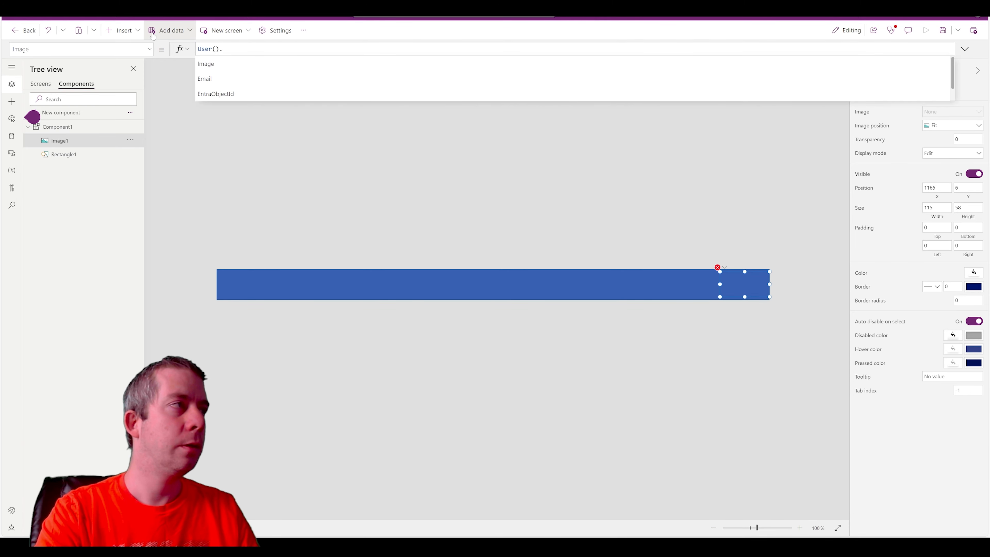
pyautogui.press('Tab')
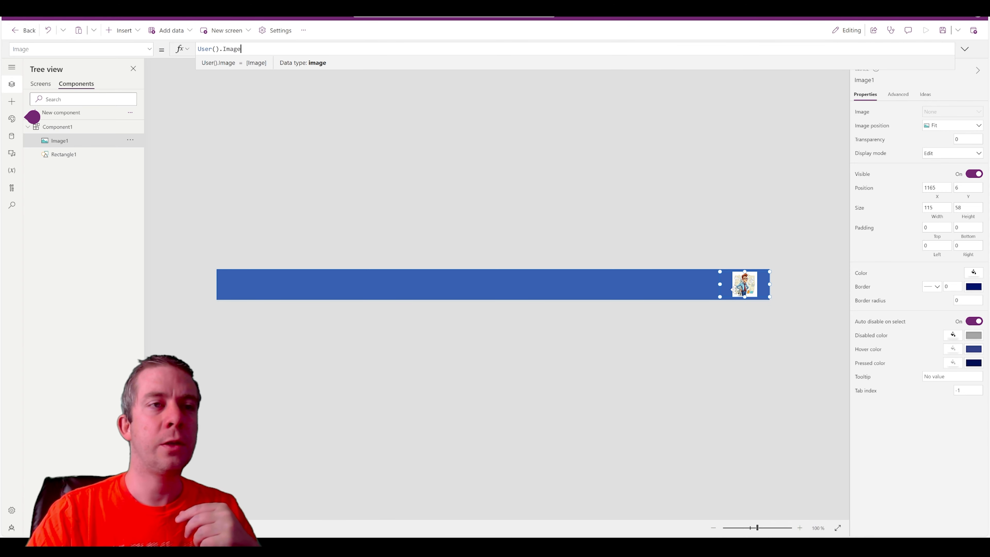
# Narrow Image1 to about 91 wide, keeping it at the right end of the blue bar.
pyautogui.moveTo(720, 285); pyautogui.dragTo(730, 285)
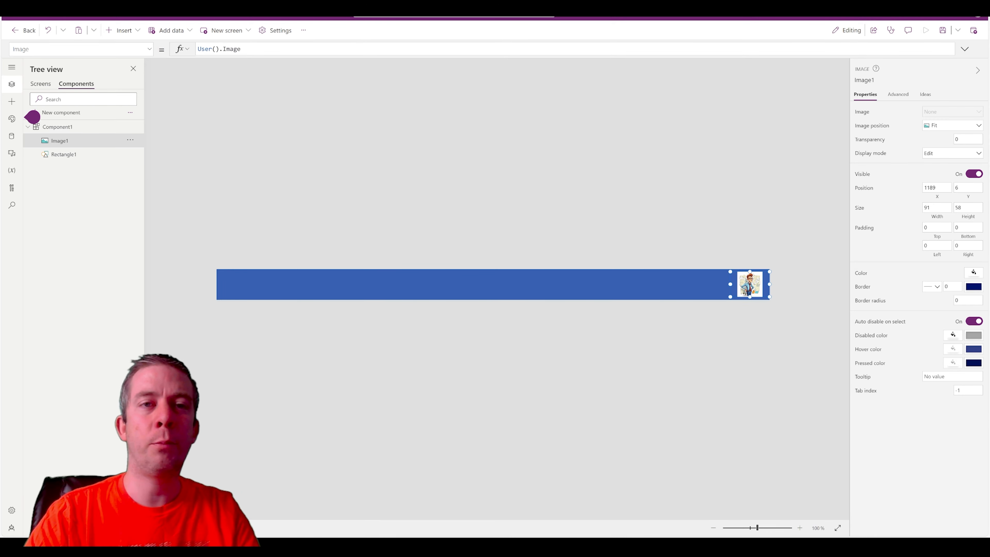
pyautogui.click(150, 49)
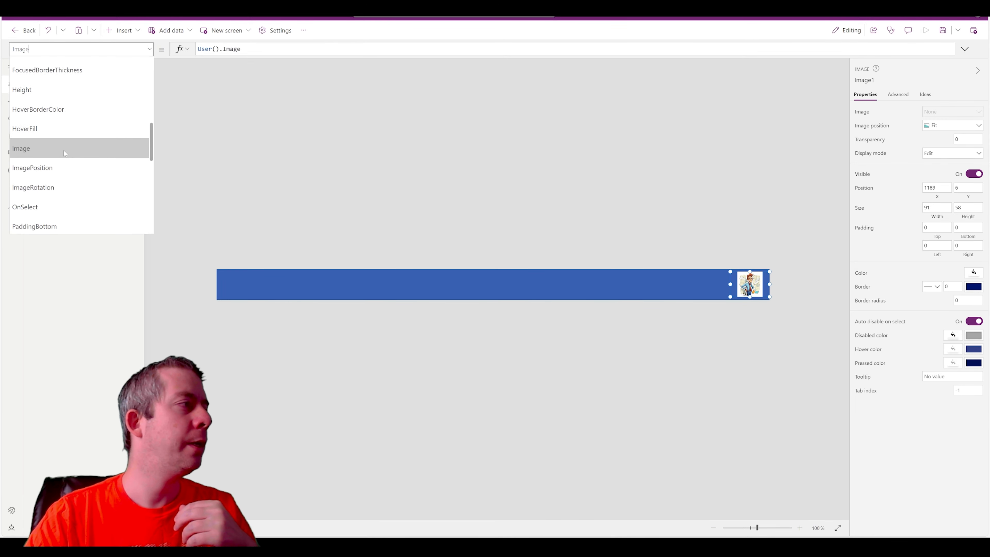
pyautogui.scroll(3, 80, 137)
pyautogui.scroll(5, 80, 125)
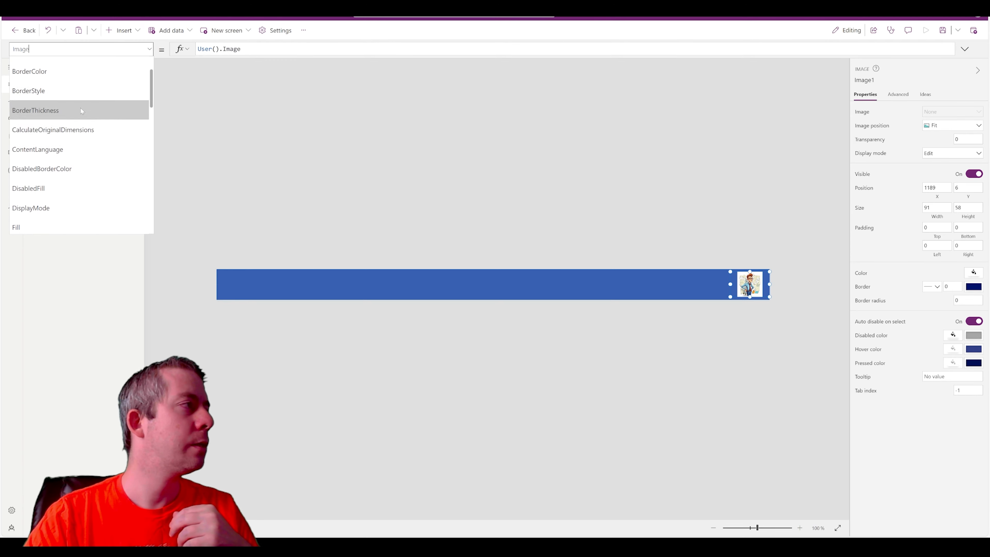
pyautogui.scroll(-10, 70, 124)
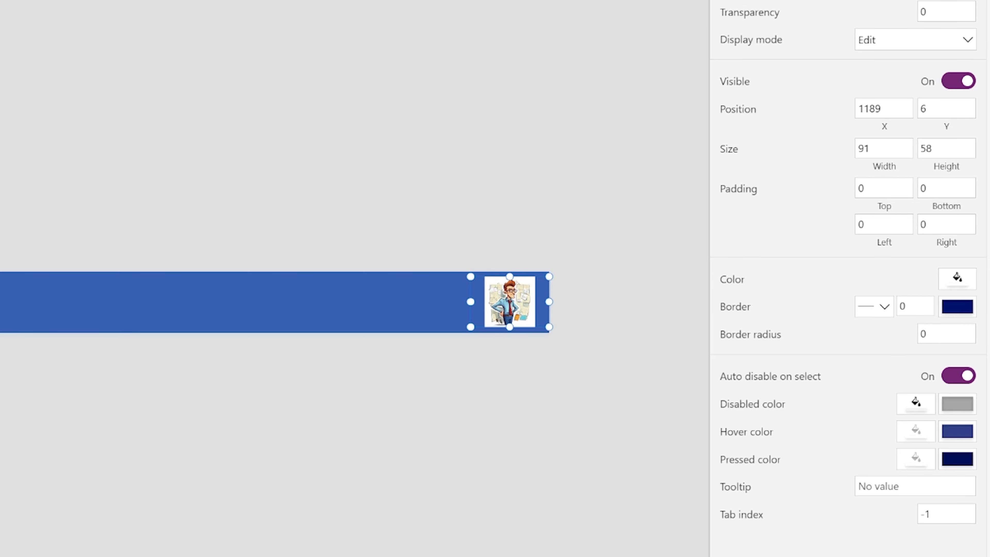
# Set the border radius of Image1 to 200 and narrow its frame to fit the round picture.
pyautogui.click(936, 334)
pyautogui.write('50')
pyautogui.click(774, 332)
pyautogui.write('200')
pyautogui.click(496, 312)
pyautogui.moveTo(496, 312); pyautogui.dragTo(514, 313)
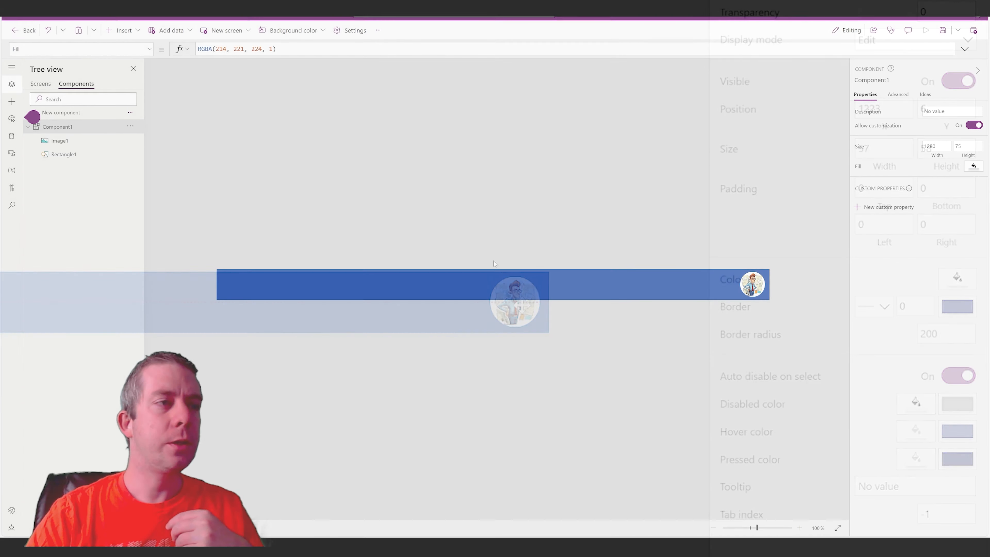
# Insert a classic Text label at the left end of the blue bar in Component1.
pyautogui.click(121, 30)
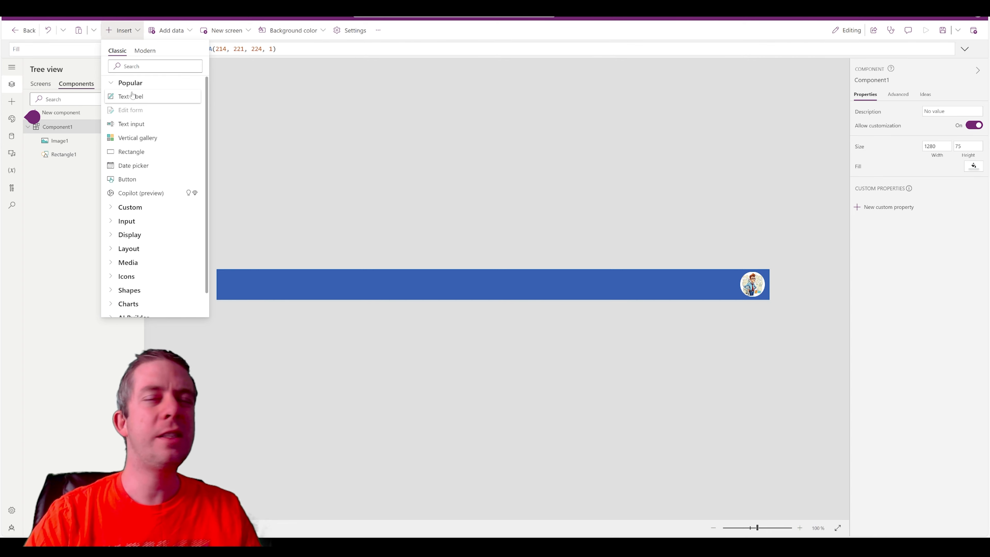
pyautogui.click(154, 52)
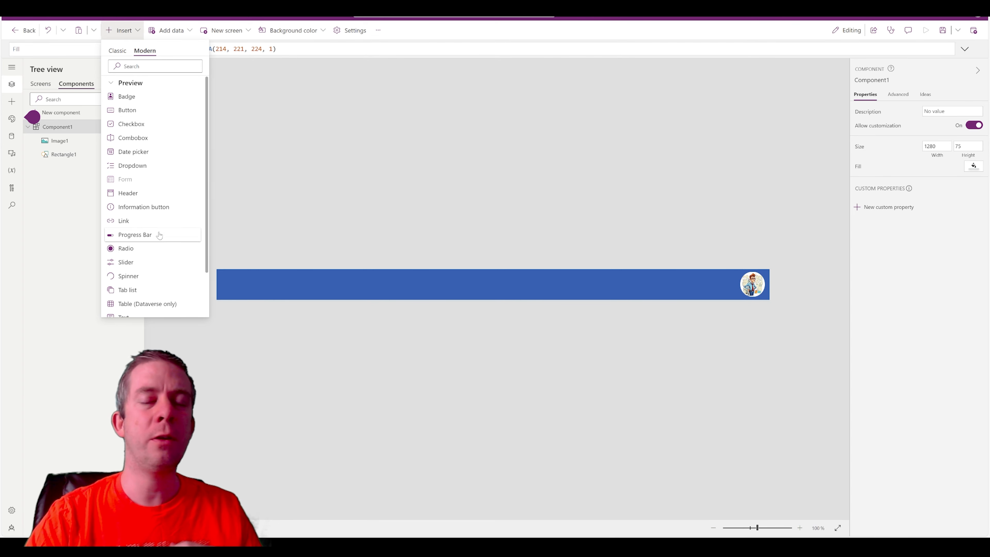
pyautogui.scroll(-3, 133, 249)
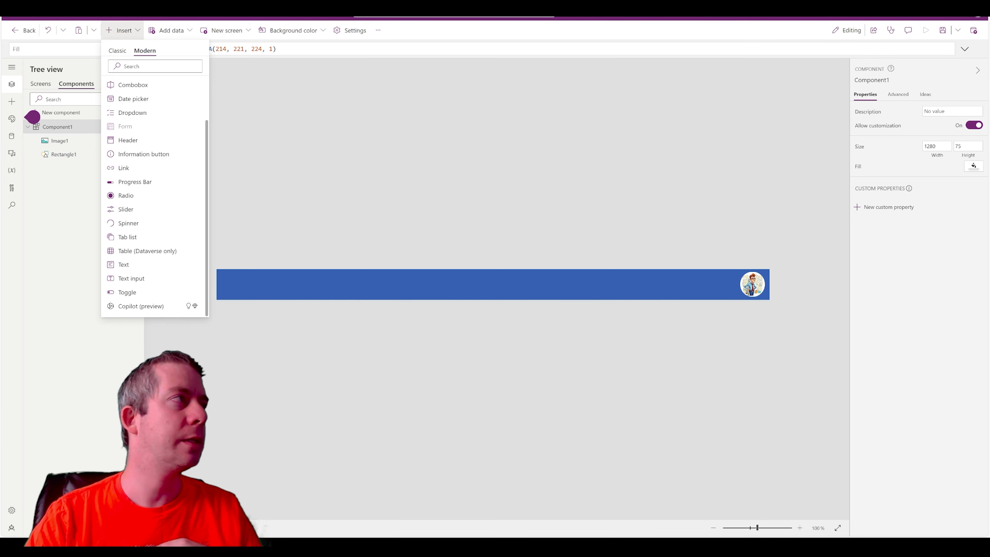
pyautogui.click(122, 30)
pyautogui.click(122, 30)
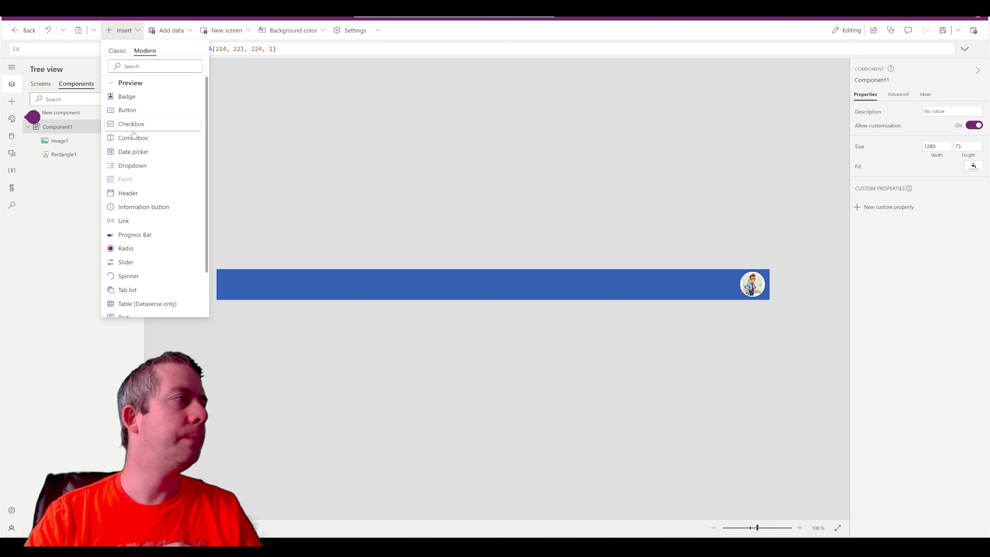
pyautogui.scroll(-2, 142, 99)
pyautogui.click(122, 51)
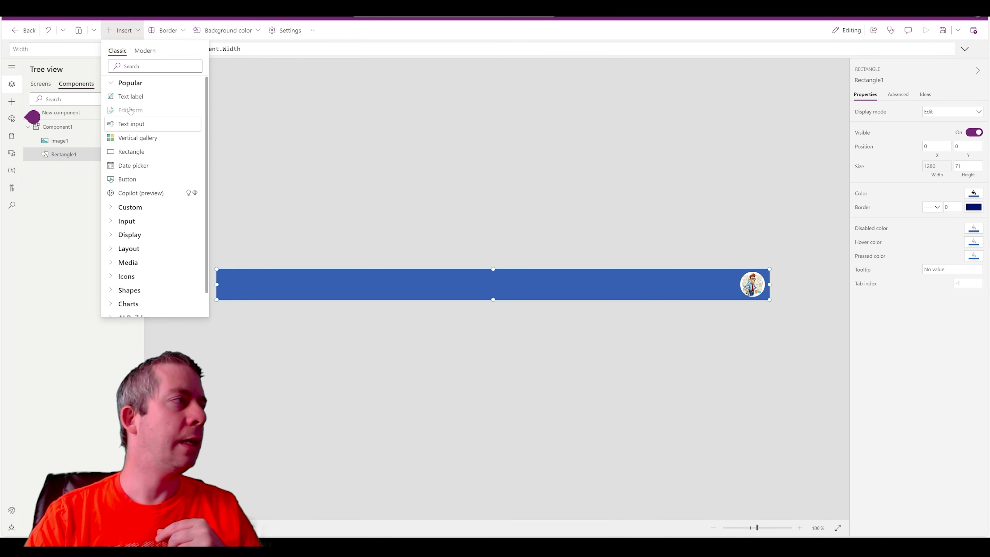
pyautogui.click(130, 97)
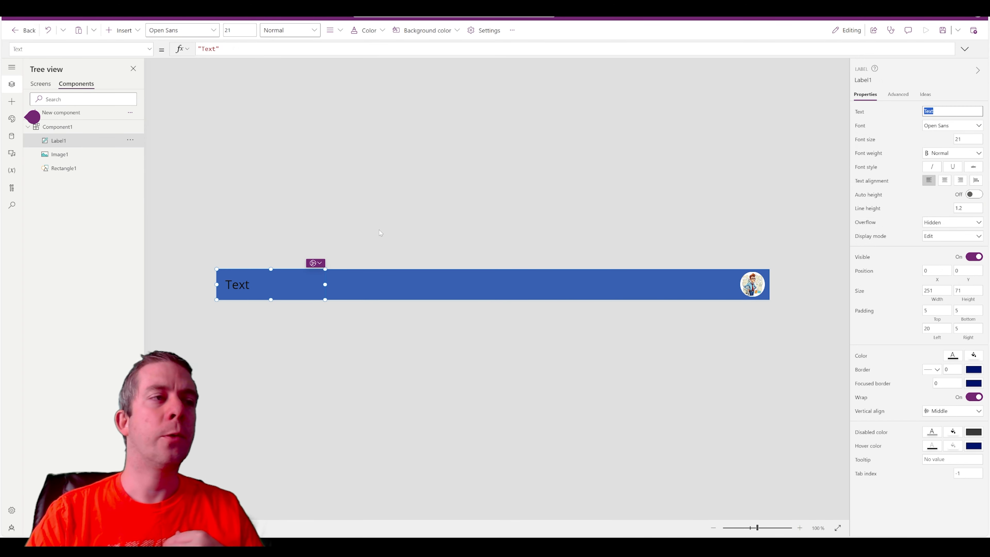
# Create a custom property named Title for Component1, with property type Input and data type Text.
pyautogui.click(57, 126)
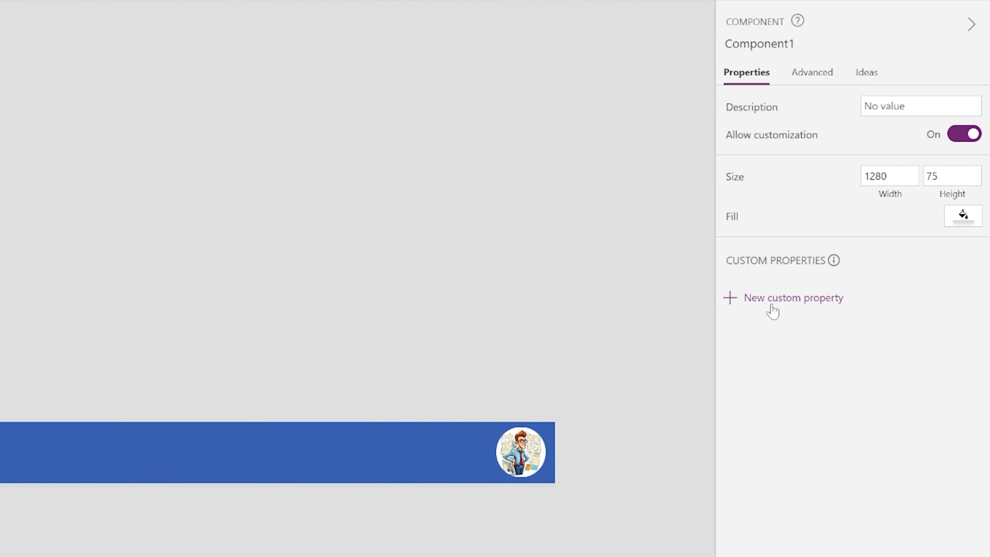
pyautogui.click(772, 301)
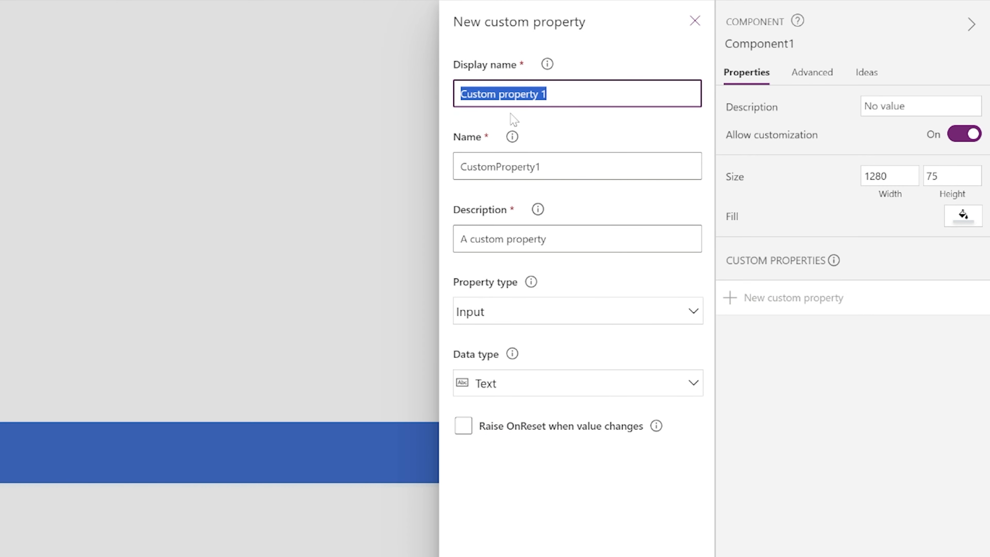
pyautogui.write('Title')
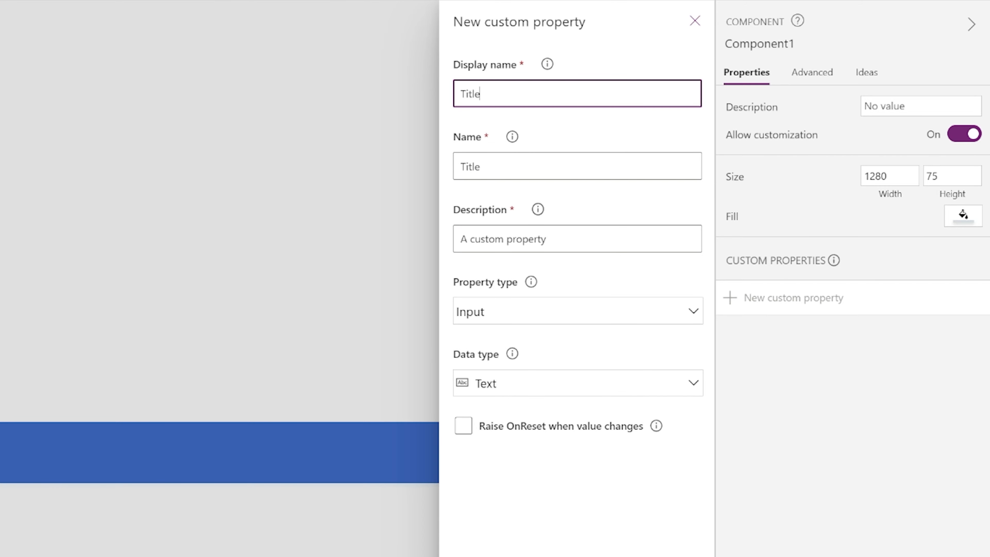
pyautogui.click(487, 556)
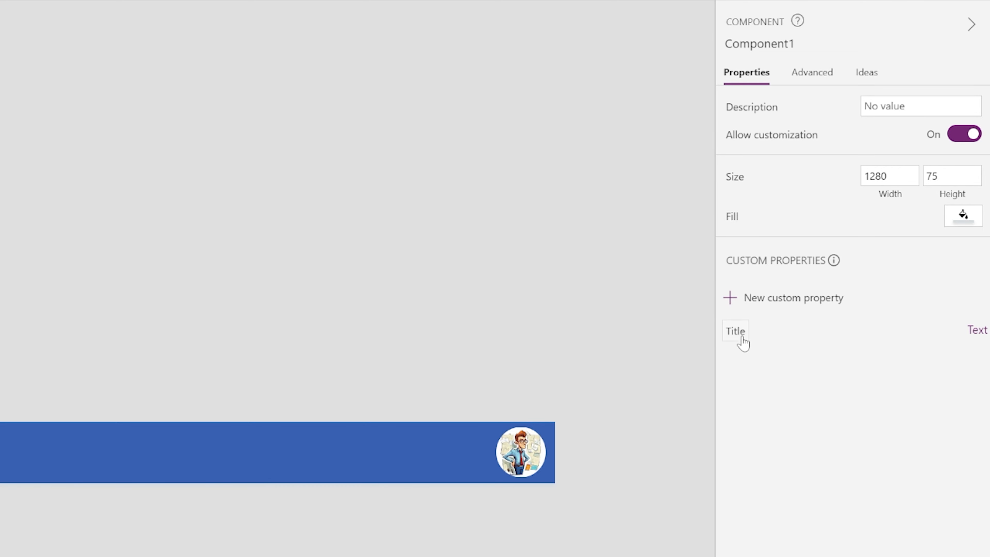
# Rename the Title custom property of Component1 as HeaderTitle.
pyautogui.click(982, 335)
pyautogui.click(461, 94)
pyautogui.write('HeaderTitle')
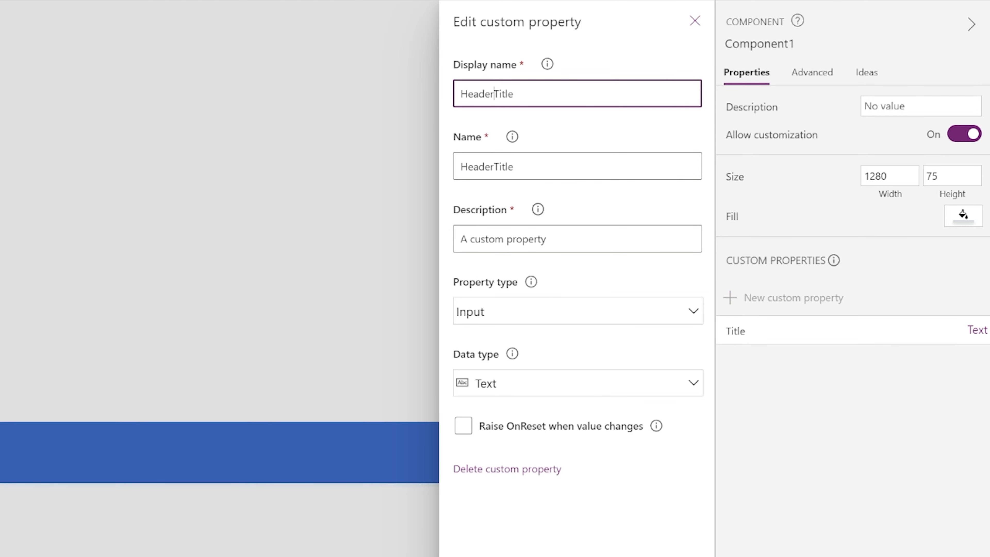
pyautogui.press('Return')
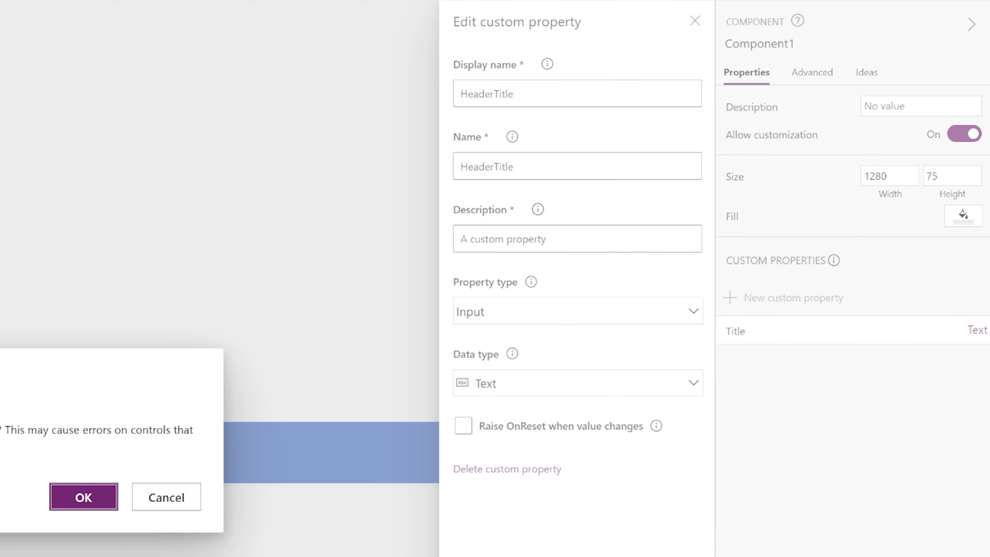
pyautogui.click(52, 504)
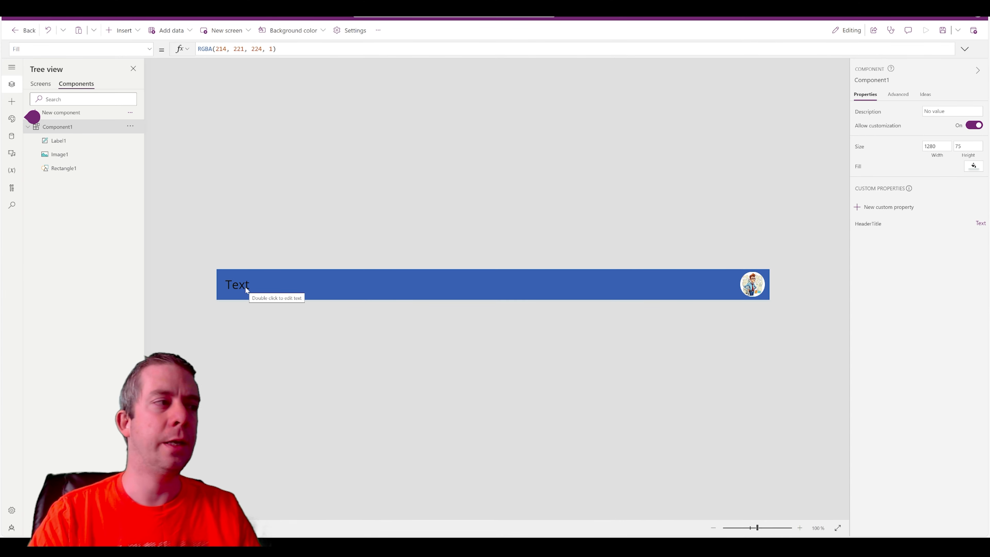
# Replace the Text formula of Label1 with Component1.HeaderTitle.
pyautogui.click(245, 286)
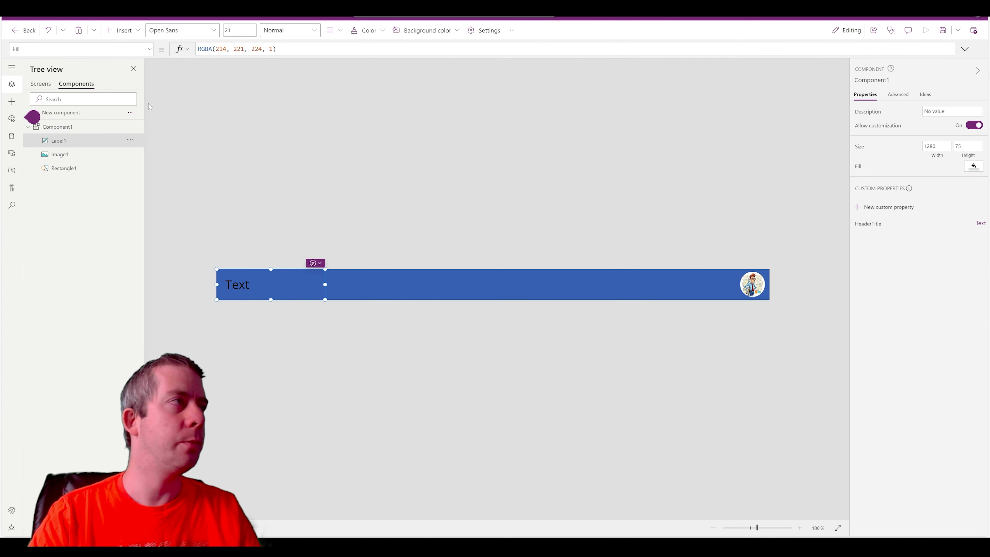
pyautogui.click(150, 51)
pyautogui.click(222, 49)
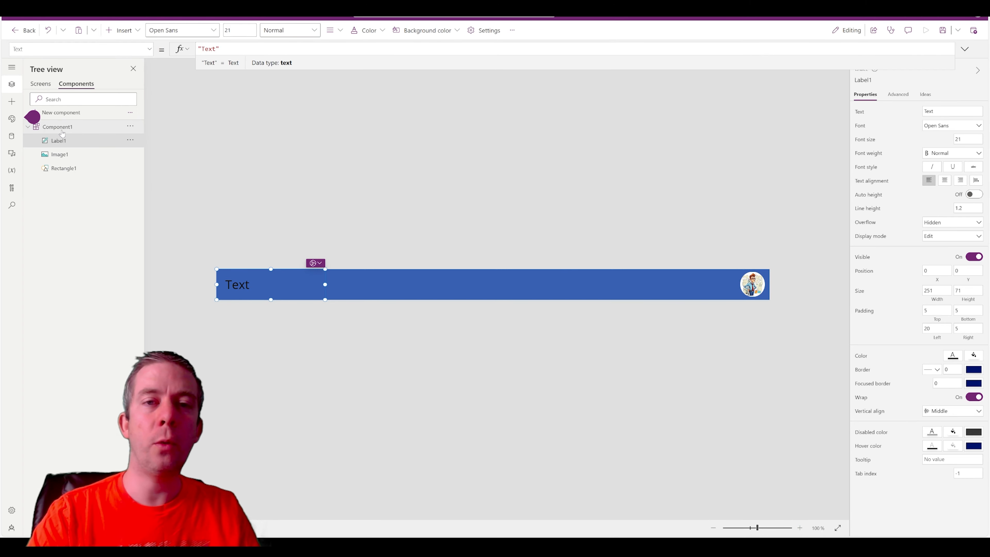
pyautogui.press('BackSpace')
pyautogui.press('BackSpace')
pyautogui.press('BackSpace')
pyautogui.press('BackSpace')
pyautogui.press('BackSpace')
pyautogui.press('BackSpace')
pyautogui.write('Comp')
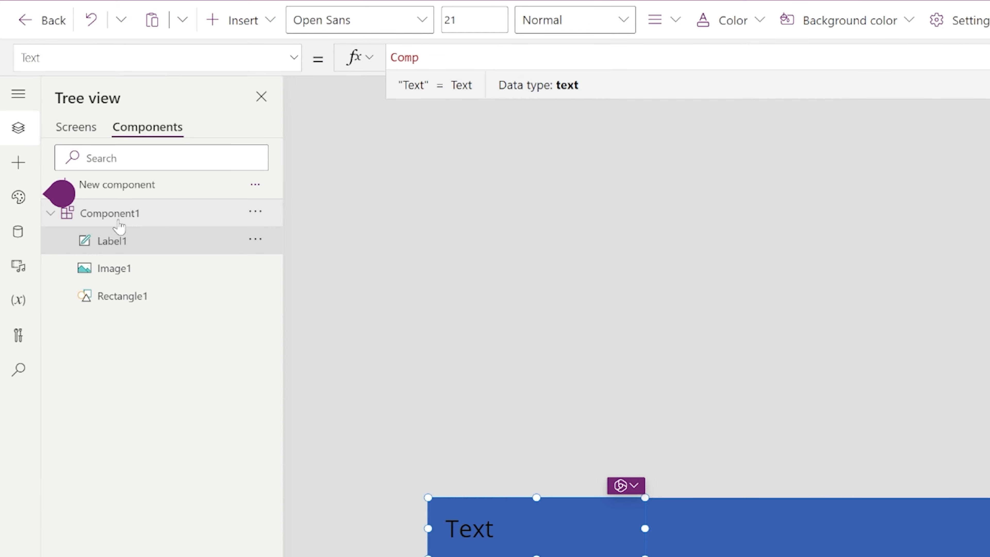
pyautogui.write('onent1.')
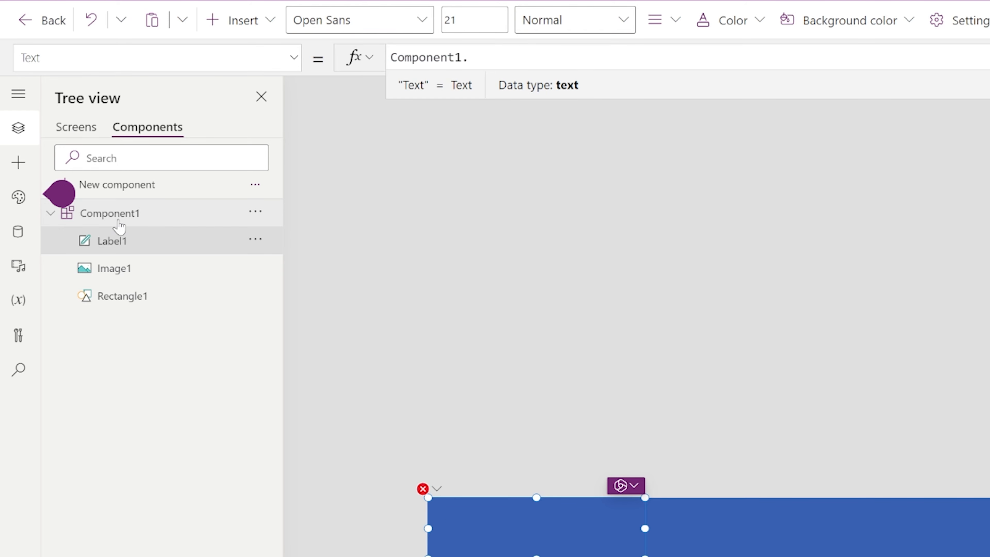
pyautogui.write('HeaderTitle')
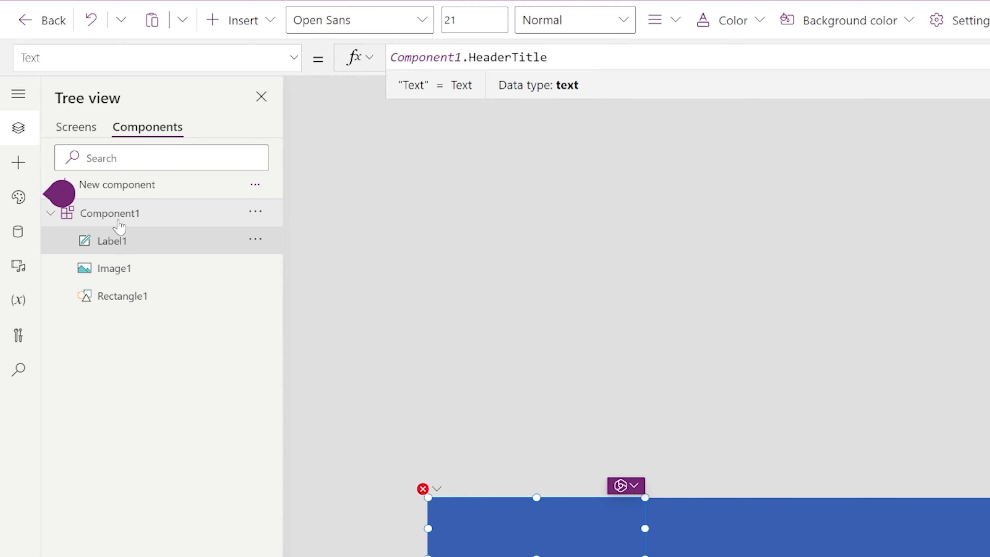
pyautogui.click(514, 434)
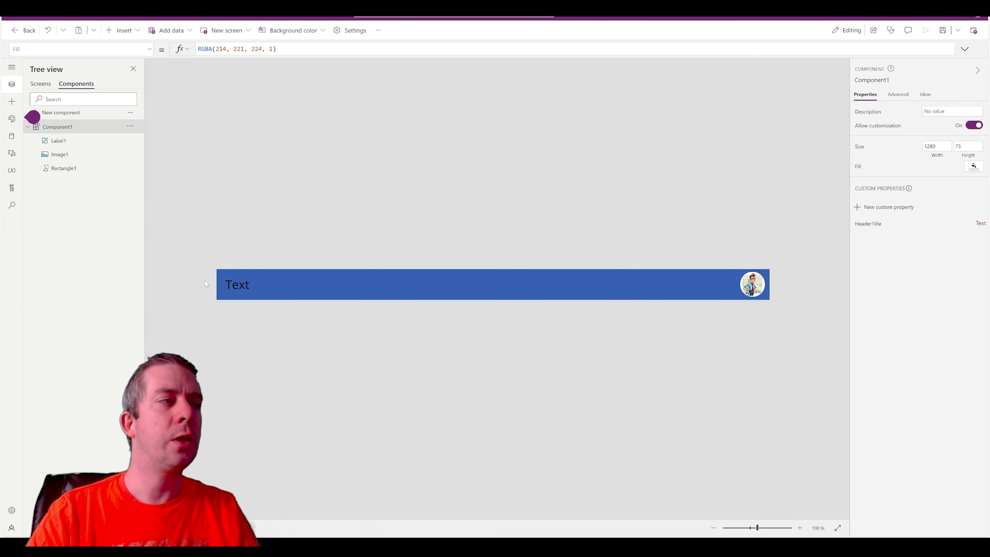
# Narrow Label1 to about 214 wide, keeping it at the left end of the bar.
pyautogui.click(246, 284)
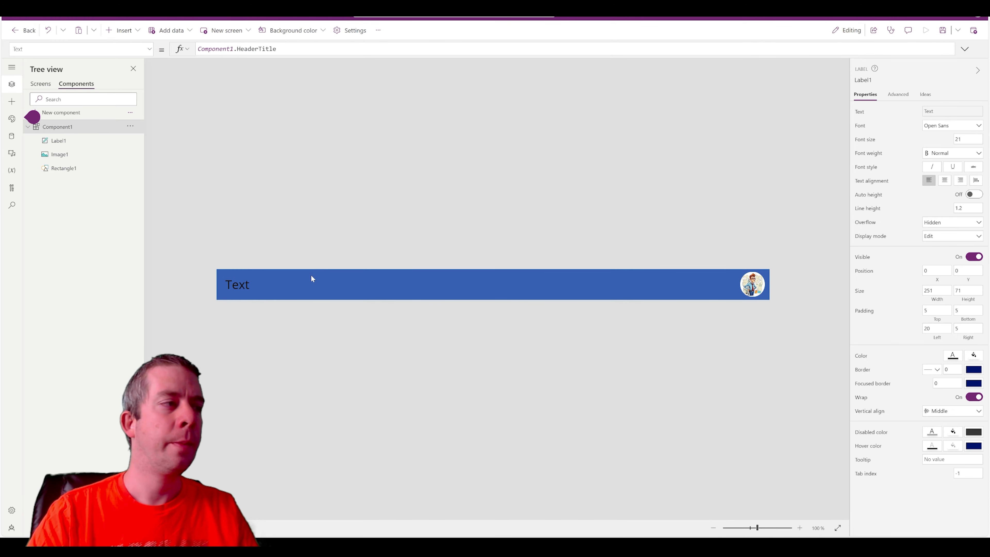
pyautogui.click(319, 285)
pyautogui.moveTo(325, 285); pyautogui.dragTo(309, 285)
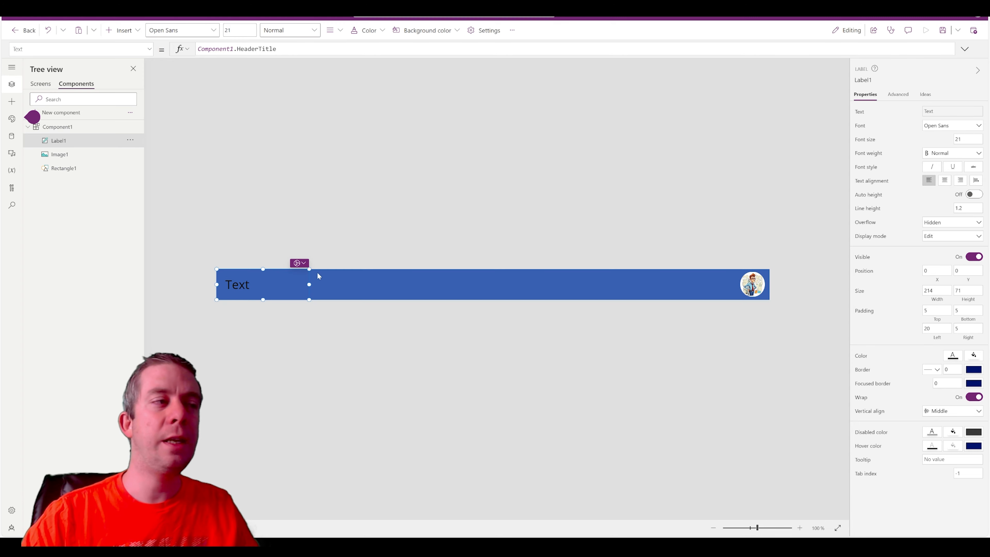
pyautogui.click(344, 294)
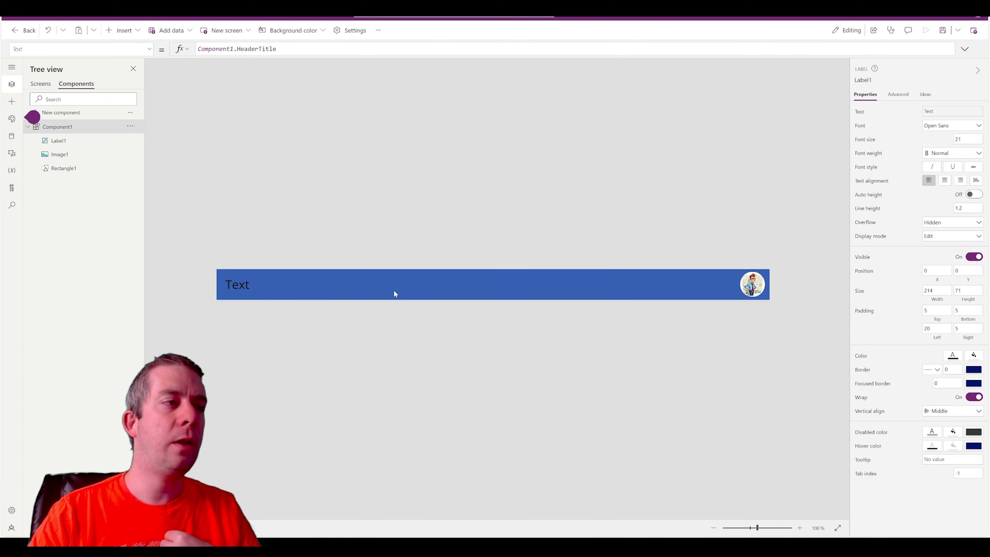
# Change the fill of Rectangle1 to the light green theme color.
pyautogui.click(572, 280)
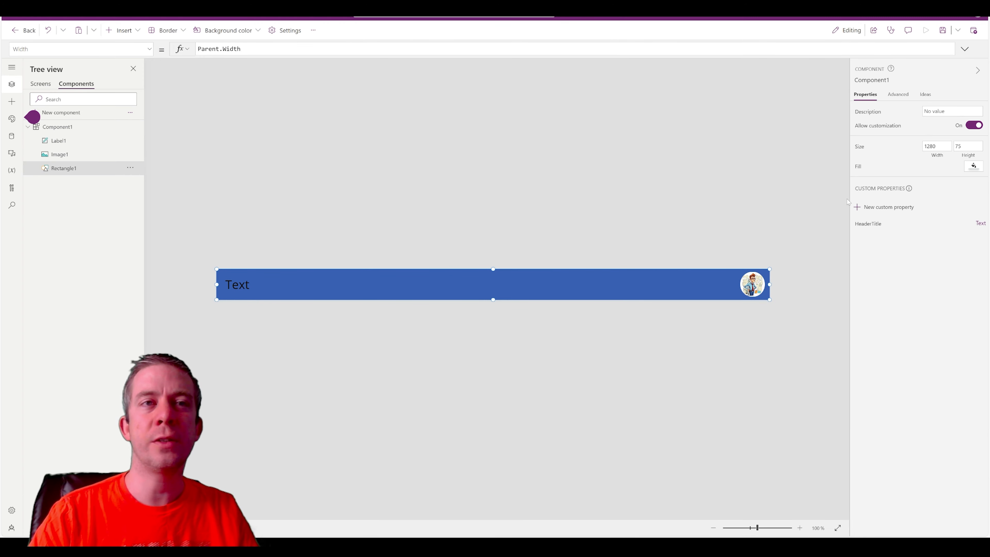
pyautogui.click(974, 194)
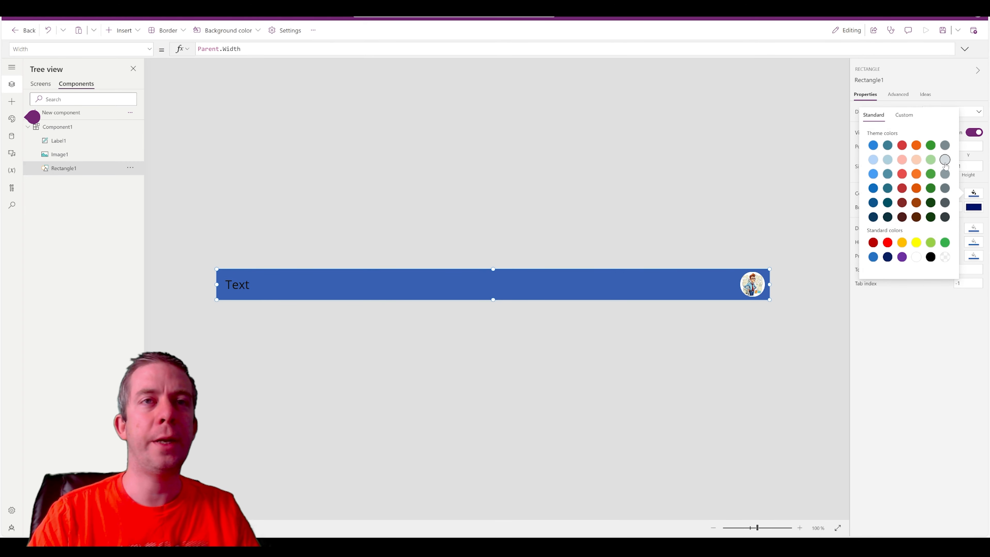
pyautogui.click(874, 160)
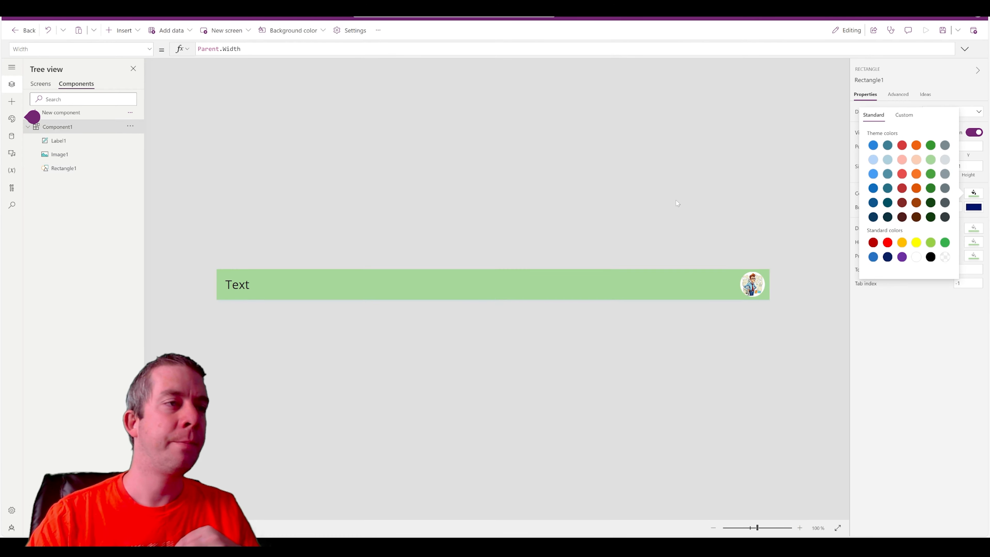
pyautogui.click(677, 201)
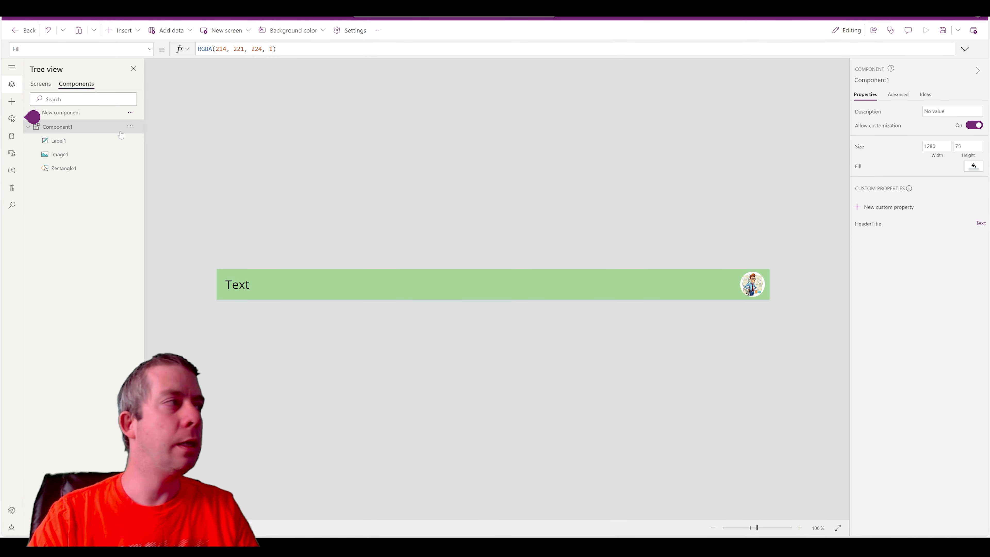
# Set the height of Component1 to 115.
pyautogui.click(961, 147)
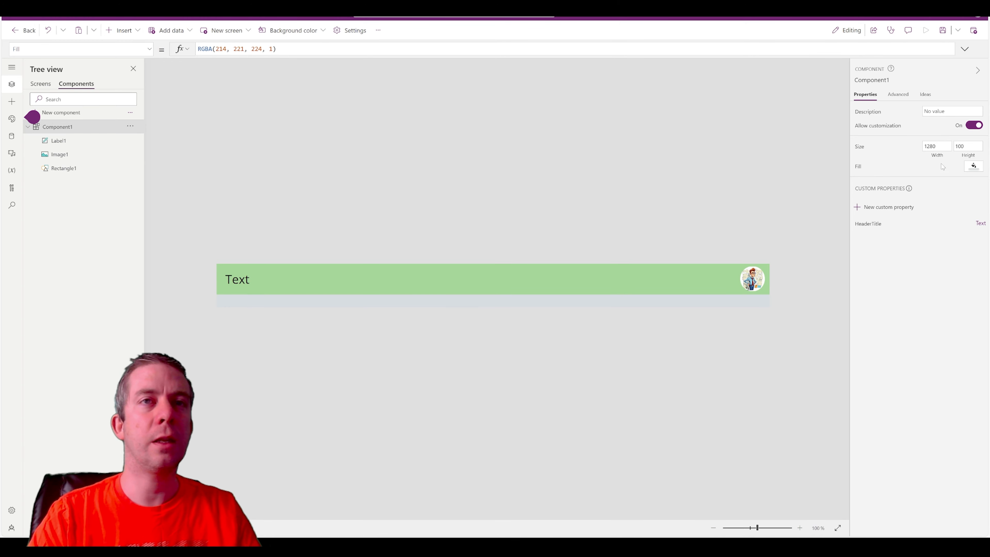
pyautogui.moveTo(967, 146); pyautogui.dragTo(919, 146)
pyautogui.write('115')
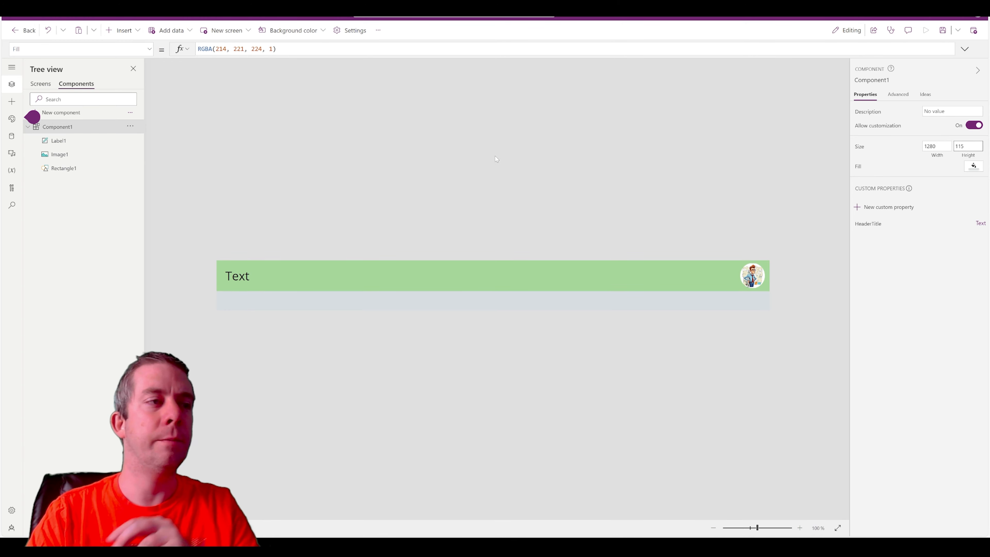
pyautogui.click(272, 172)
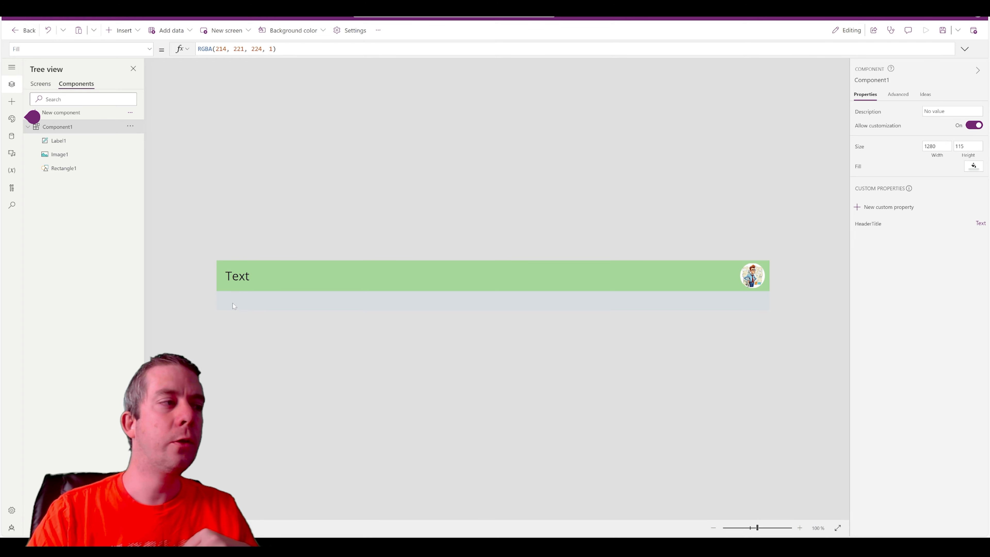
pyautogui.click(121, 30)
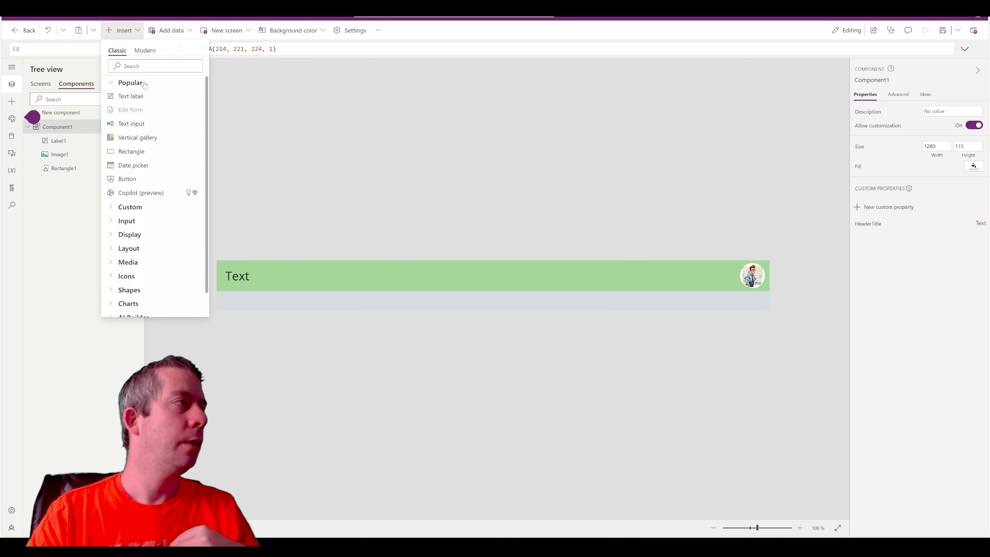
pyautogui.write('button')
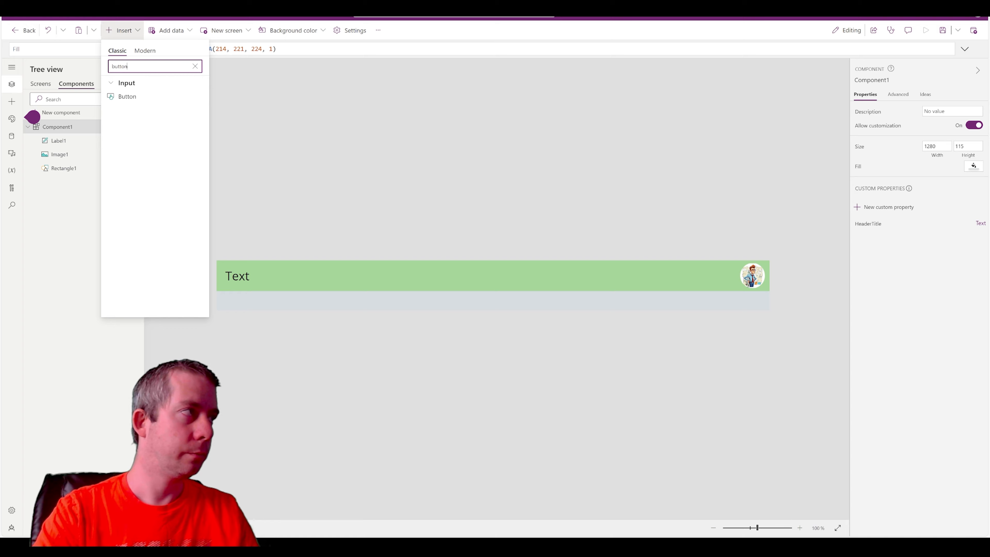
pyautogui.click(129, 96)
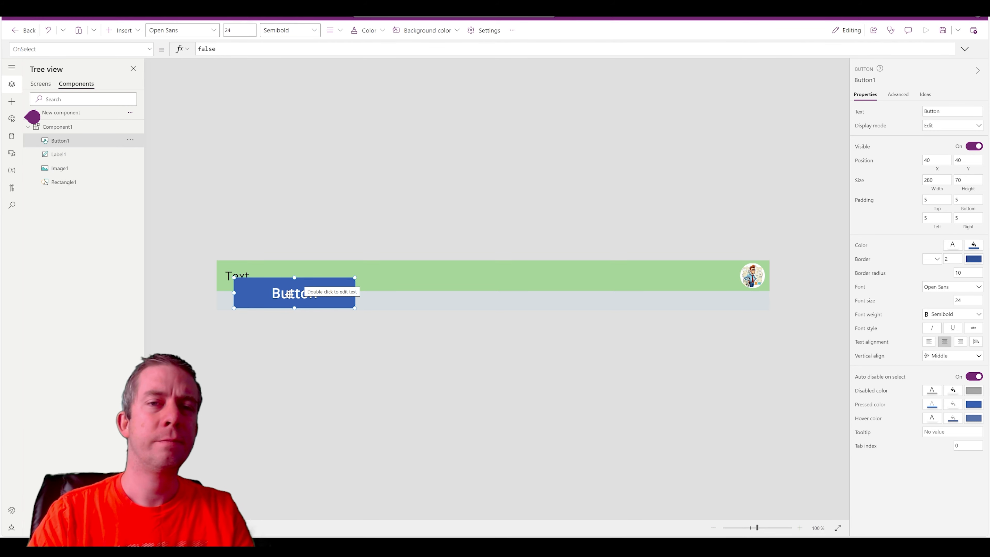
pyautogui.press('Delete')
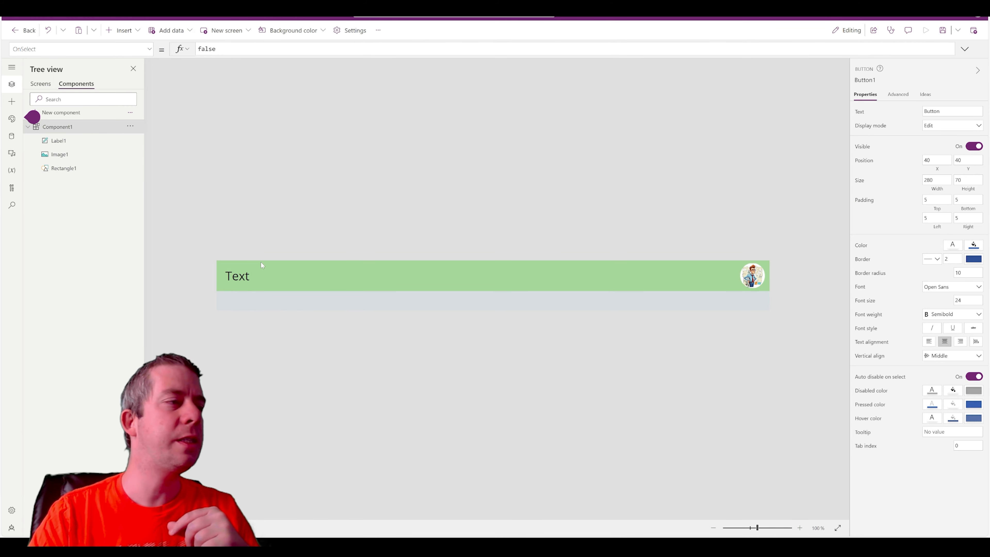
# Insert a modern button into Component1 and place it at X 0, Y 71, directly under the green bar.
pyautogui.click(124, 31)
pyautogui.click(146, 52)
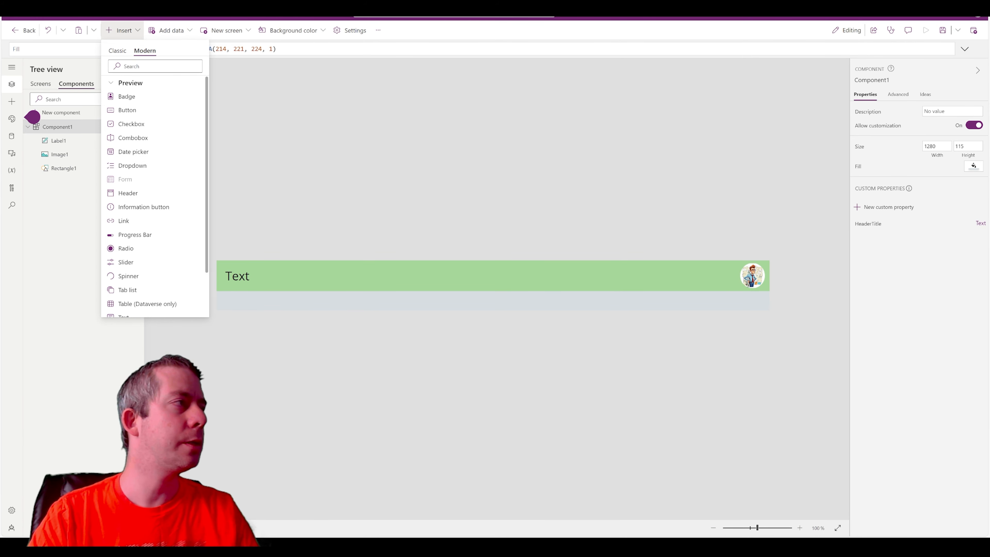
pyautogui.click(137, 107)
pyautogui.moveTo(262, 291); pyautogui.dragTo(275, 310)
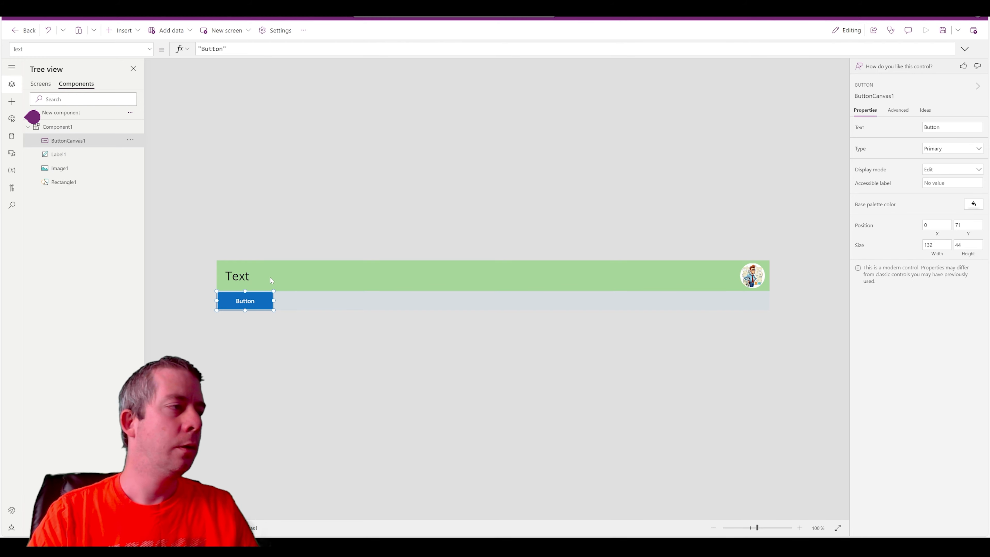
# Paste two copies of the button and line them up side by side after the first one.
pyautogui.hotkey('ctrl', 'v')
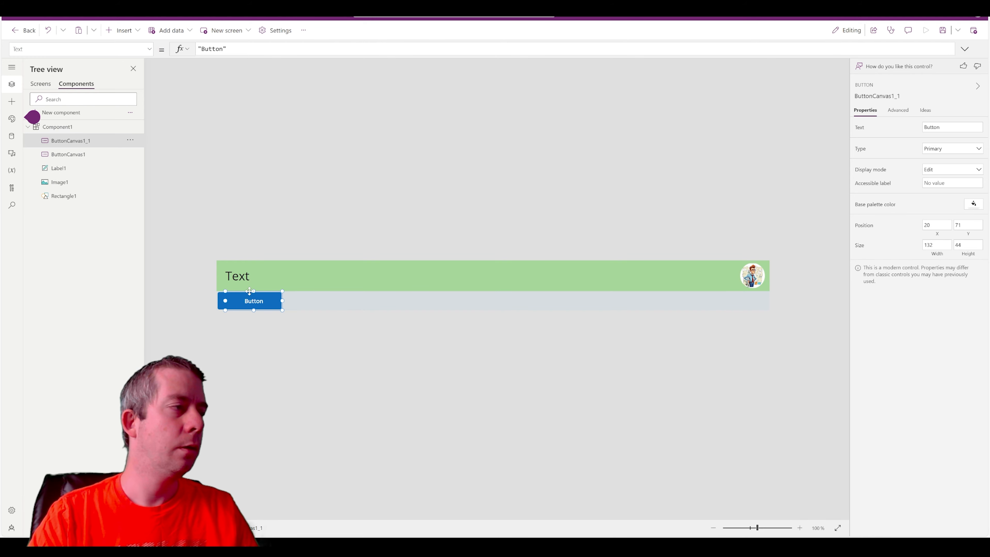
pyautogui.moveTo(250, 292); pyautogui.dragTo(347, 298)
pyautogui.hotkey('ctrl', 'v')
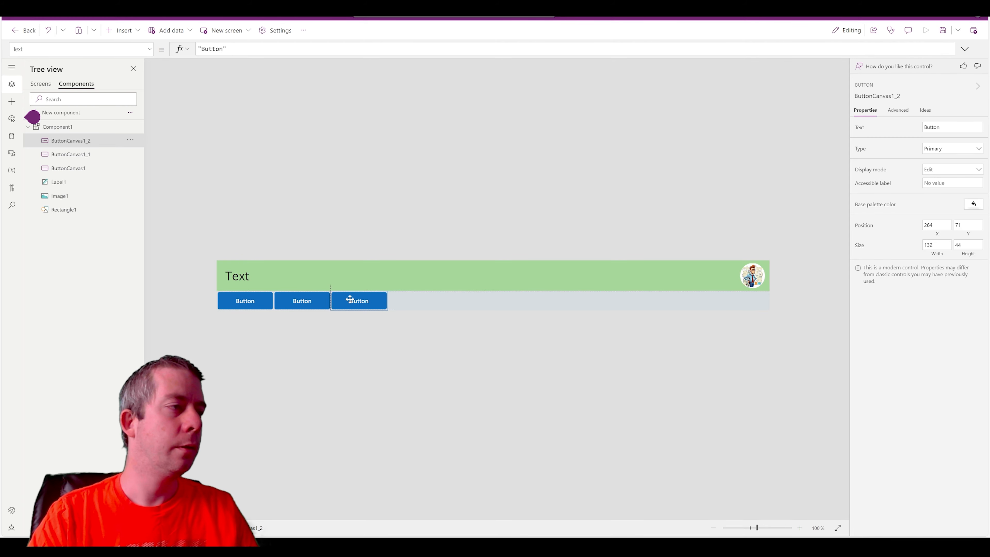
# Set the text of the three buttons, in order, to Screen1, Screen2 and Screen3.
pyautogui.click(245, 299)
pyautogui.moveTo(949, 128); pyautogui.dragTo(894, 133)
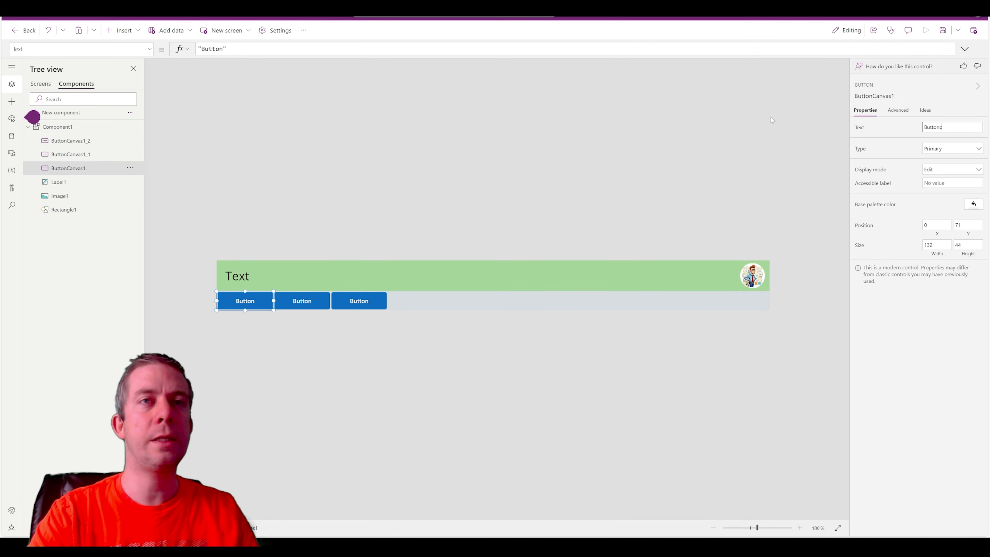
pyautogui.write('cree')
pyautogui.hotkey('ctrl', 'a')
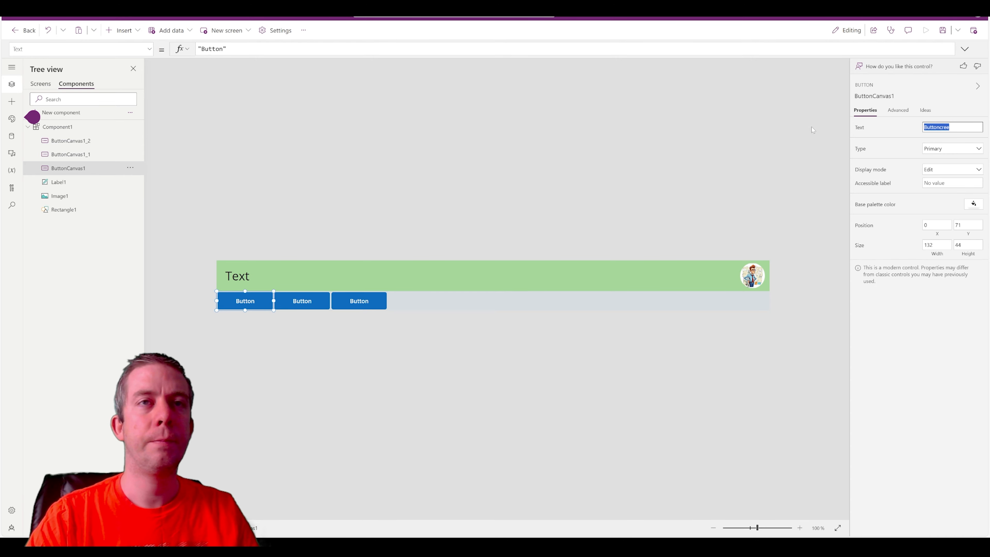
pyautogui.write('Scr')
pyautogui.write('een1')
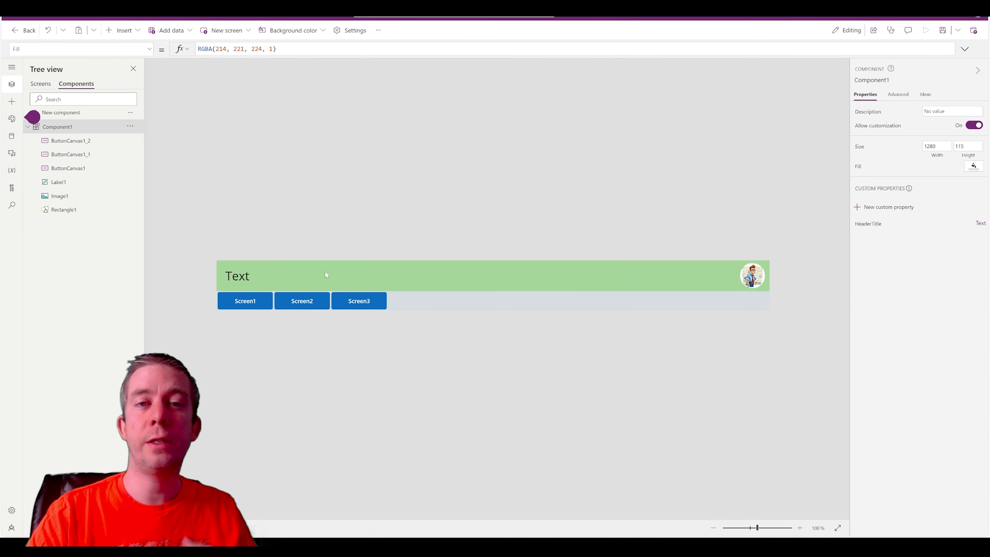
pyautogui.click(255, 279)
pyautogui.click(64, 210)
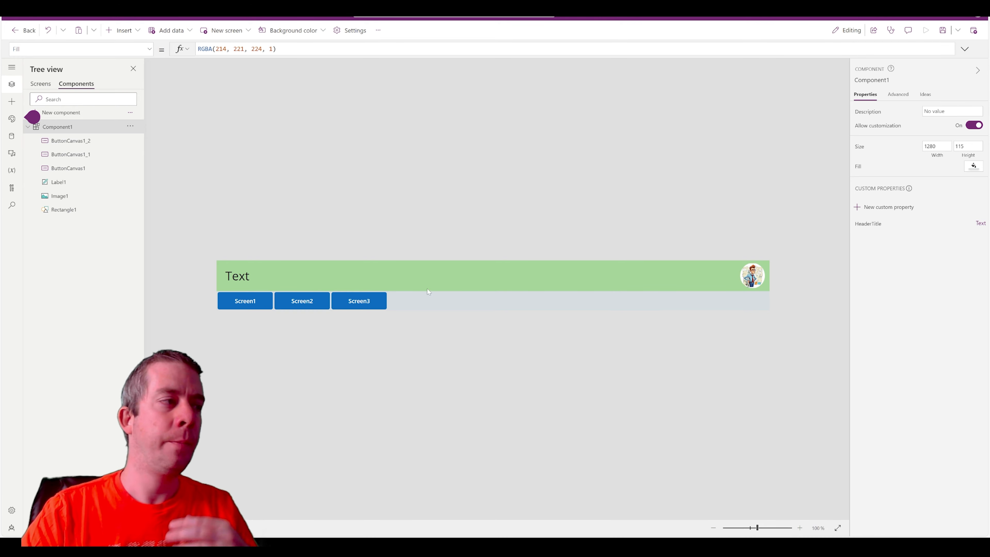
# Add input custom properties NavScreen1, NavScreen2 and NavScreen3 with data type Screen to Component1.
pyautogui.click(878, 208)
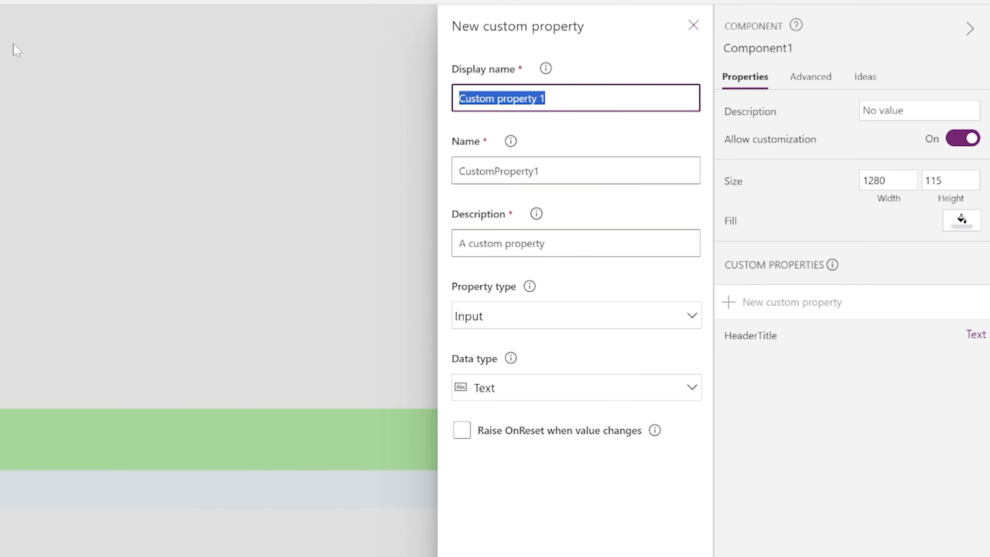
pyautogui.write('NavScreen')
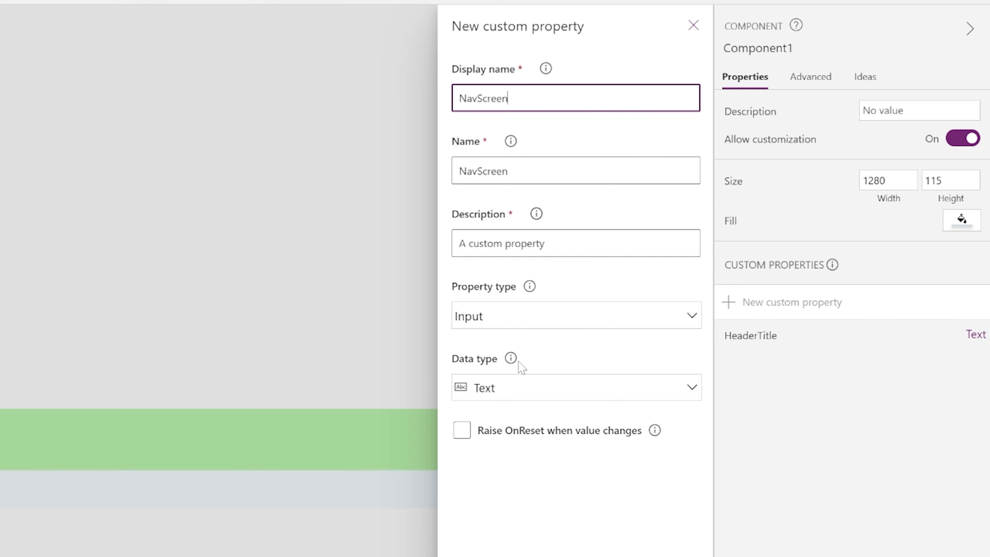
pyautogui.write('1')
pyautogui.click(540, 319)
pyautogui.click(513, 316)
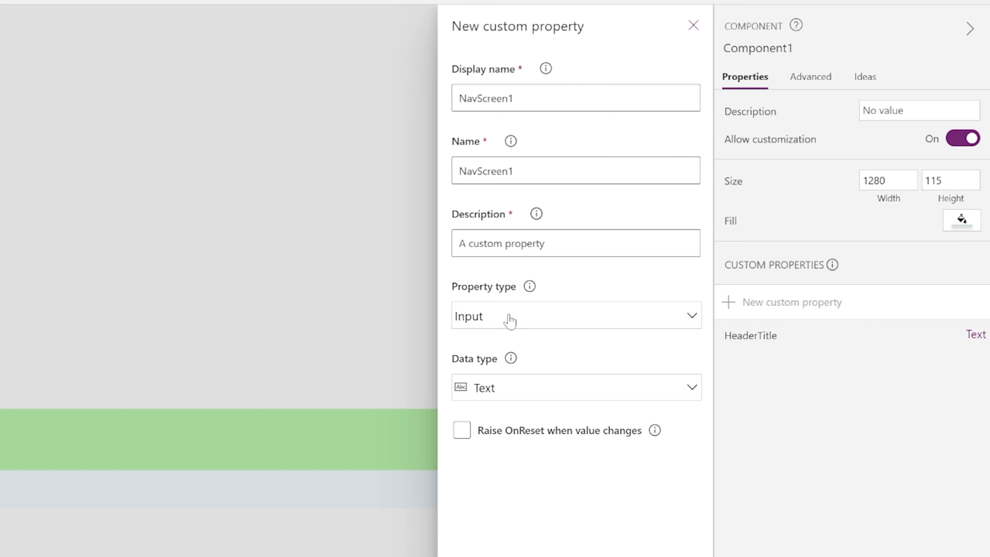
pyautogui.click(503, 388)
pyautogui.scroll(-1, 509, 518)
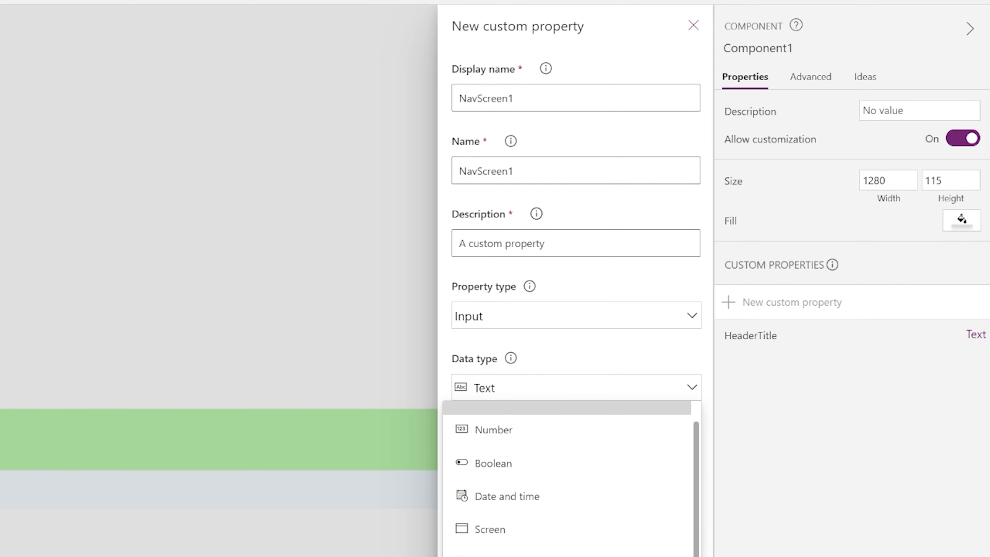
pyautogui.click(516, 538)
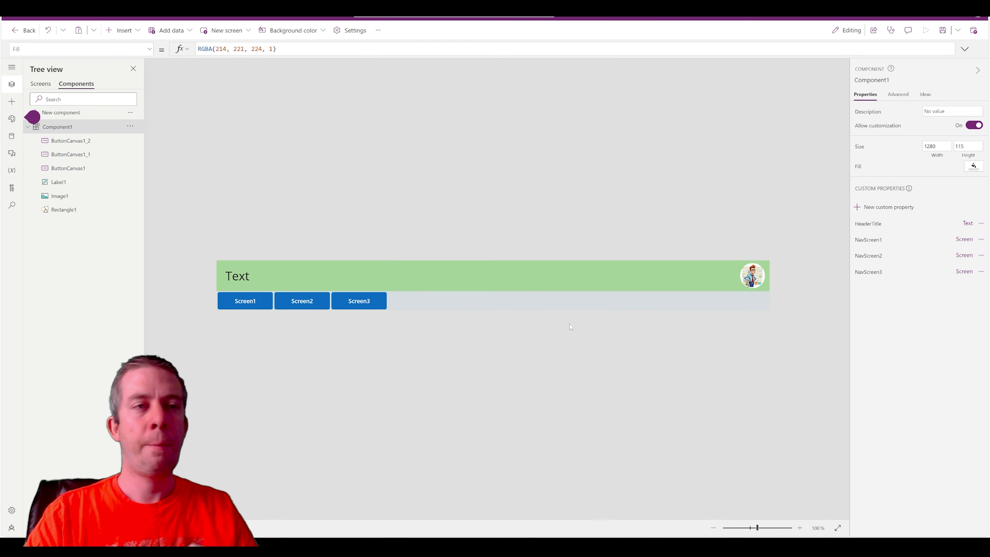
# Set the OnSelect formula of the Screen1 button to Navigate(Component1.NavScreen1).
pyautogui.click(243, 304)
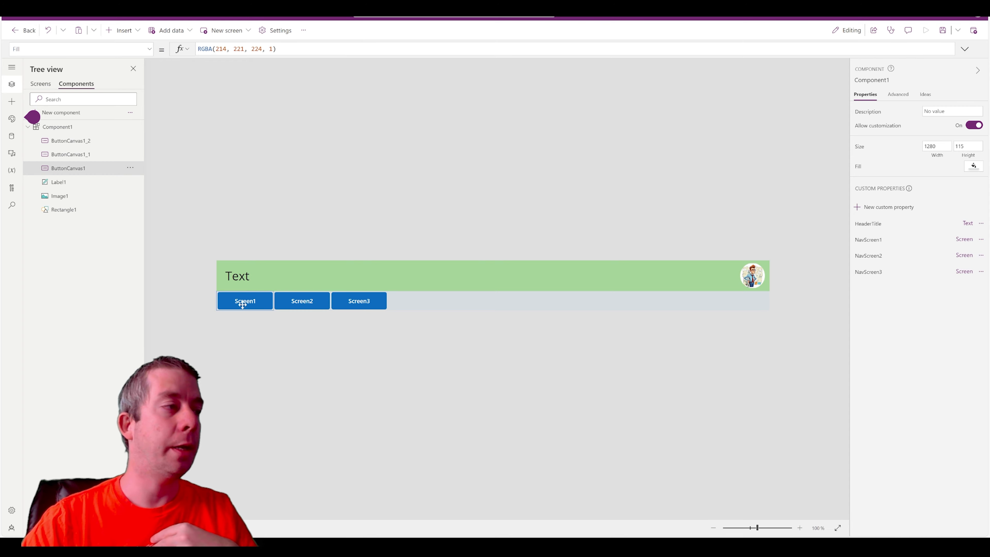
pyautogui.click(78, 49)
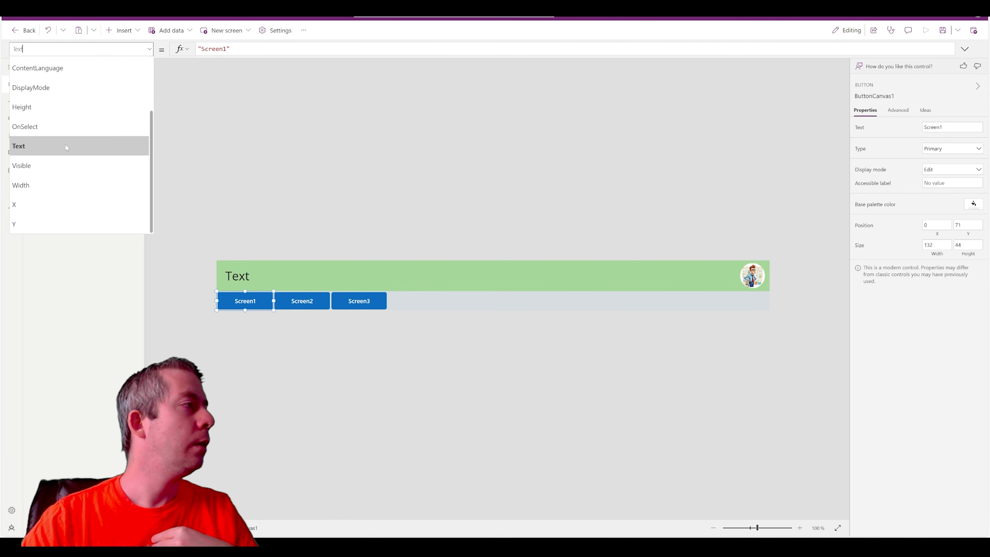
pyautogui.click(44, 128)
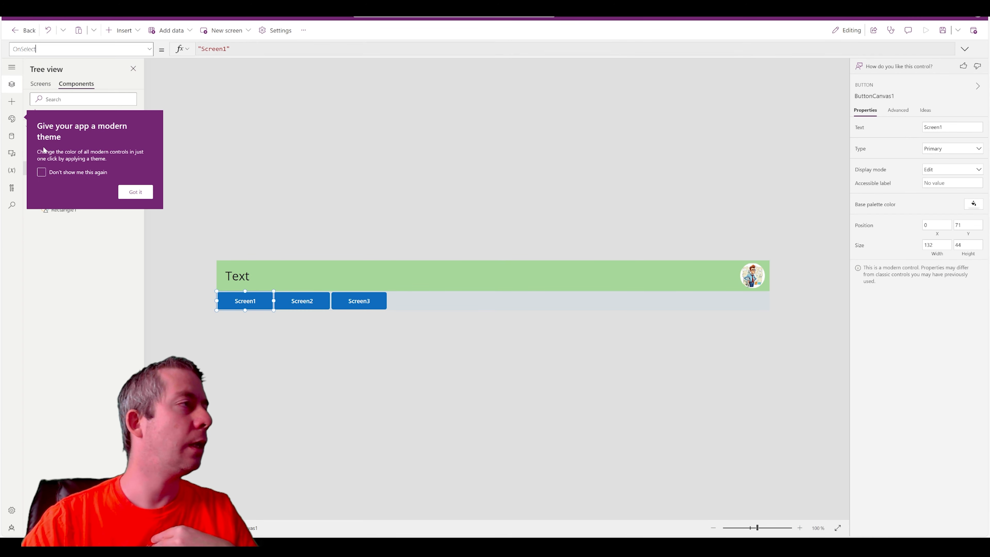
pyautogui.click(136, 192)
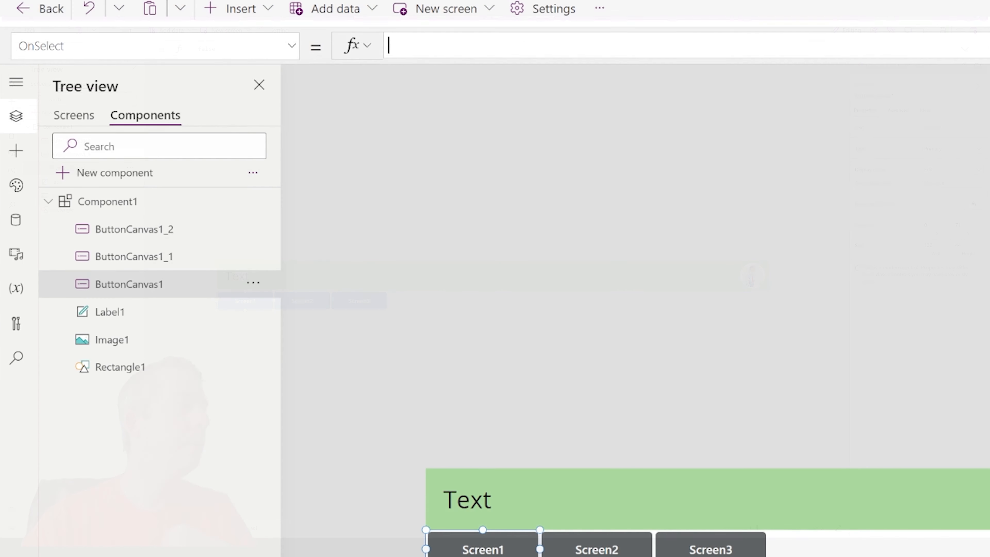
pyautogui.write('Naviag')
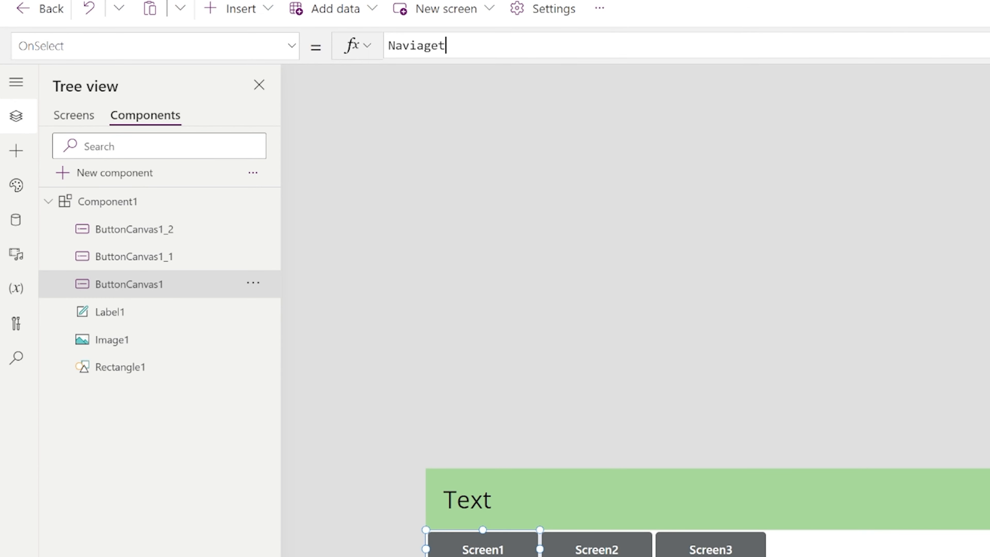
pyautogui.press('BackSpace')
pyautogui.press('BackSpace')
pyautogui.press('BackSpace')
pyautogui.press('BackSpace')
pyautogui.write('gate')
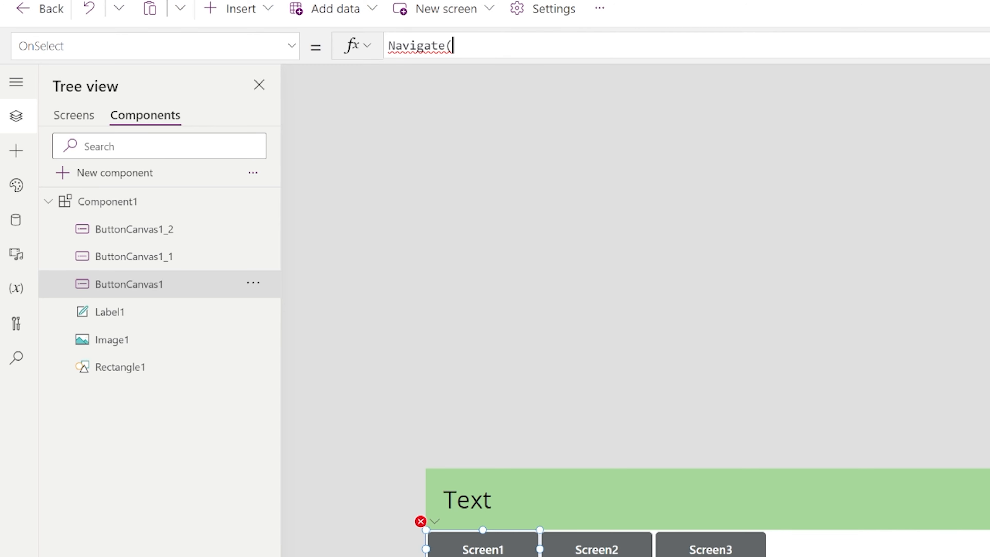
pyautogui.write('(Compo')
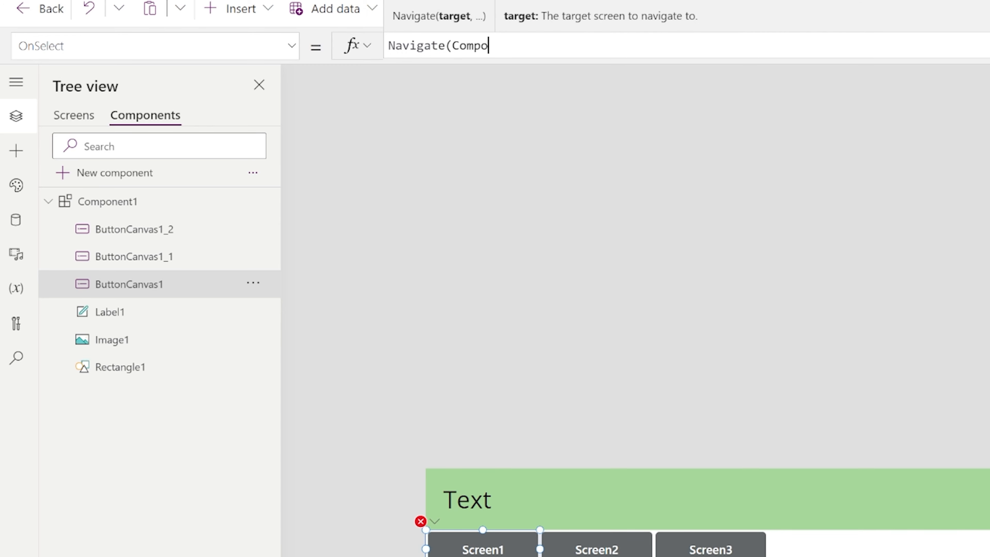
pyautogui.write('nent1.Screen')
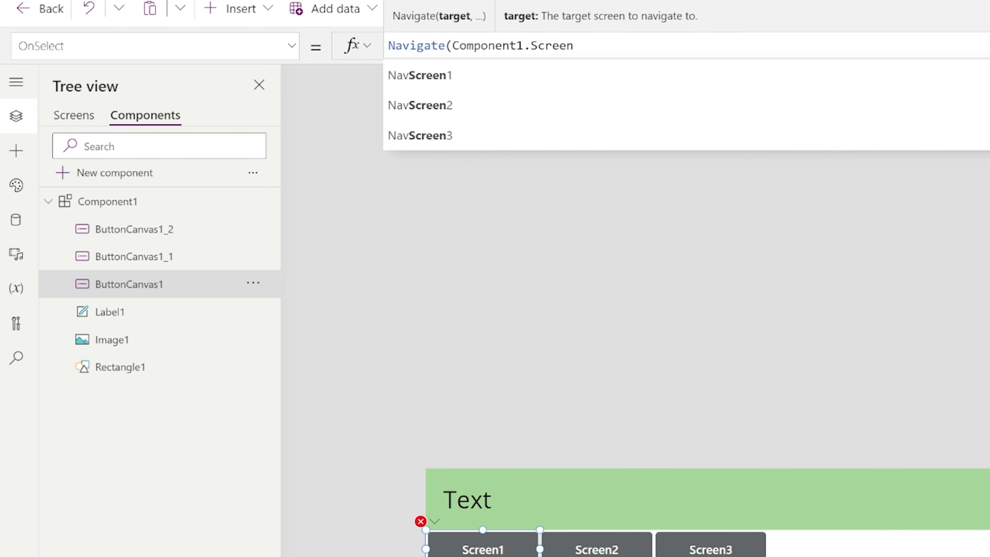
pyautogui.press('Tab')
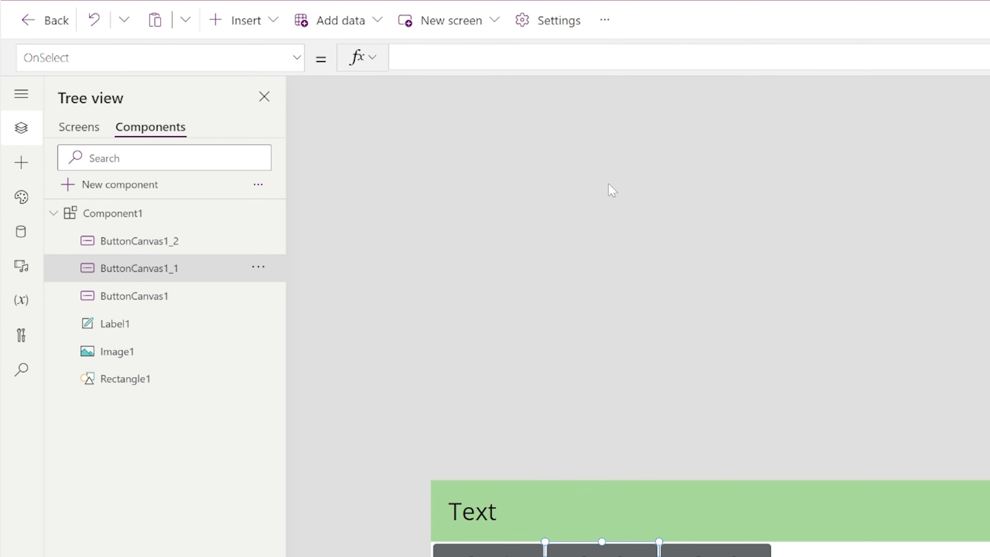
# Set the OnSelect formula of the Screen2 button, ButtonCanvas1_1, to Navigate(Component1.NavScreen2).
pyautogui.click(491, 65)
pyautogui.write('Navigate(Component1.NavScreen1)')
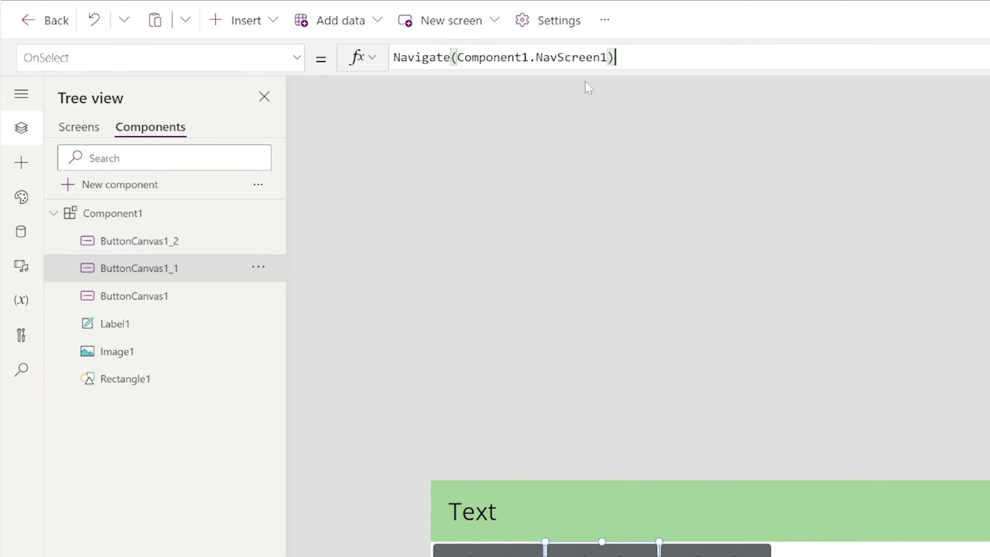
pyautogui.click(586, 58)
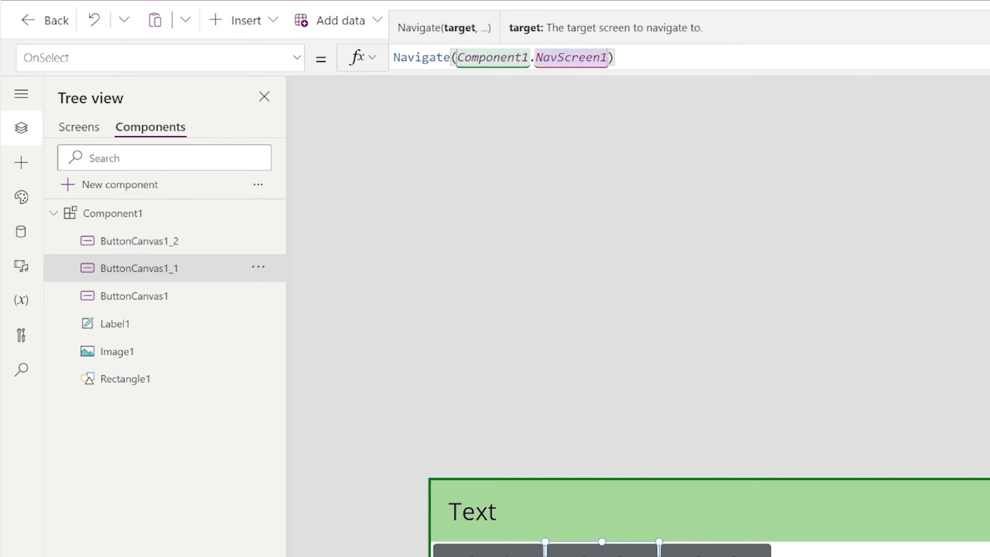
pyautogui.press('BackSpace')
pyautogui.write('2')
# Set the OnSelect formula of the Screen3 button, ButtonCanvas1_2, to Navigate(Component1.NavScreen3).
pyautogui.click(716, 554)
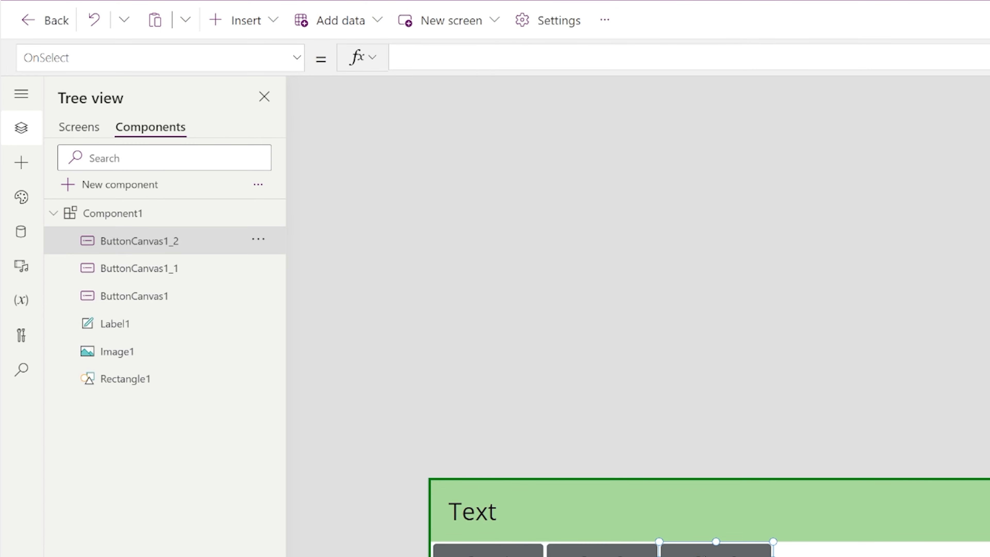
pyautogui.click(420, 62)
pyautogui.write('Navigate(Component1.NavScreen1)')
pyautogui.press('Left')
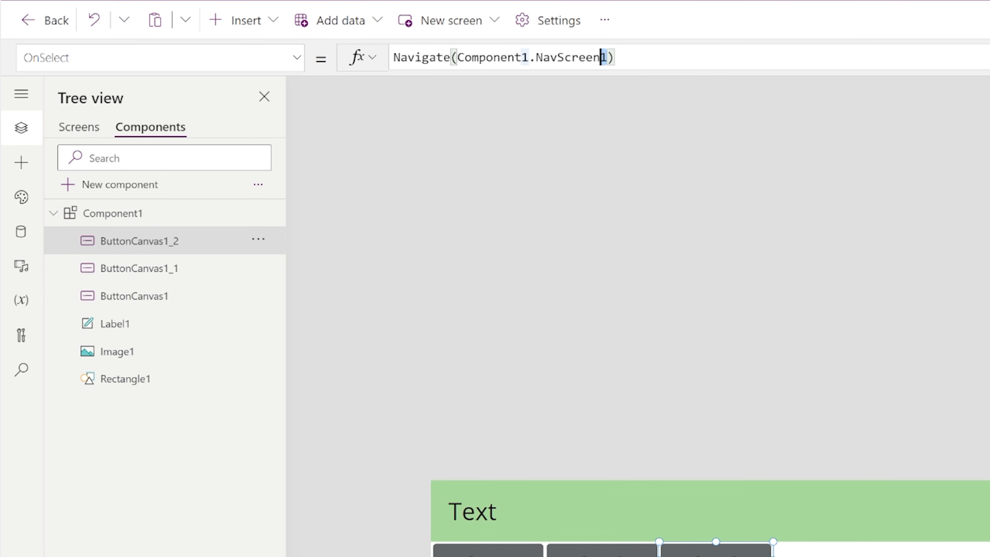
pyautogui.press('BackSpace')
pyautogui.write('3')
pyautogui.click(740, 257)
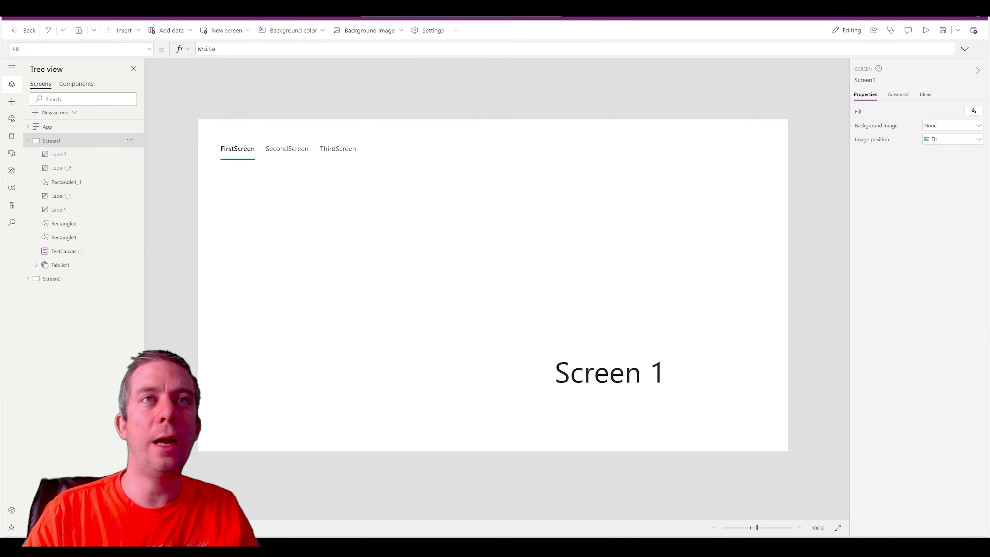
# Preview the canvas app's Screen1, switch through the SecondScreen, ThirdScreen and FirstScreen tabs, and exit the preview.
pyautogui.click(926, 30)
pyautogui.click(206, 87)
pyautogui.click(278, 87)
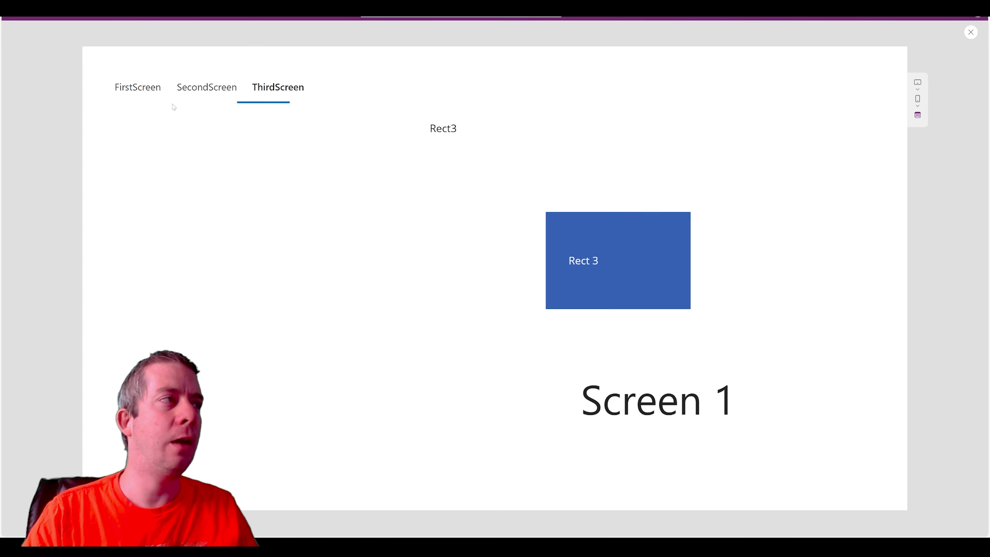
pyautogui.click(143, 98)
pyautogui.press('Escape')
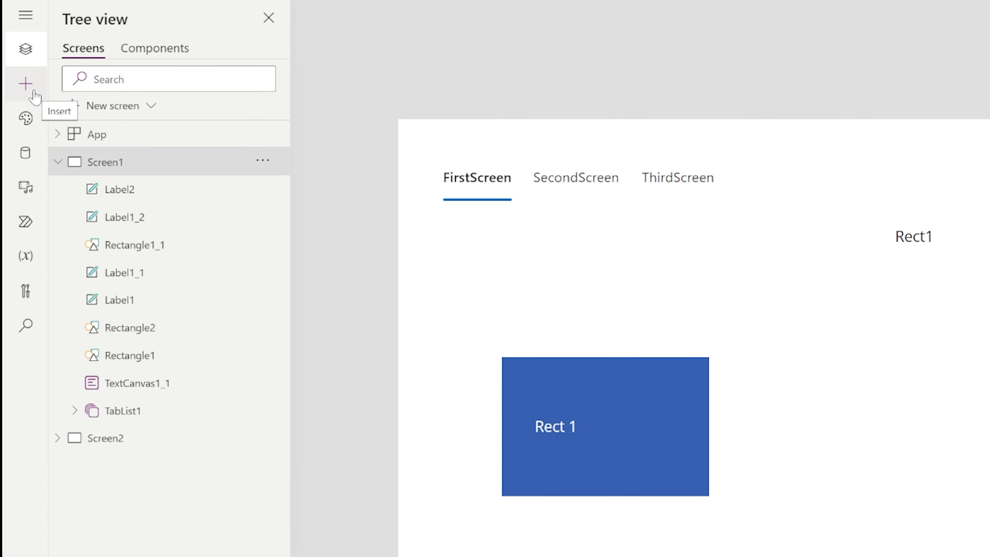
# Import Component1 from the CompanyTheme component library into the canvas app.
pyautogui.click(35, 92)
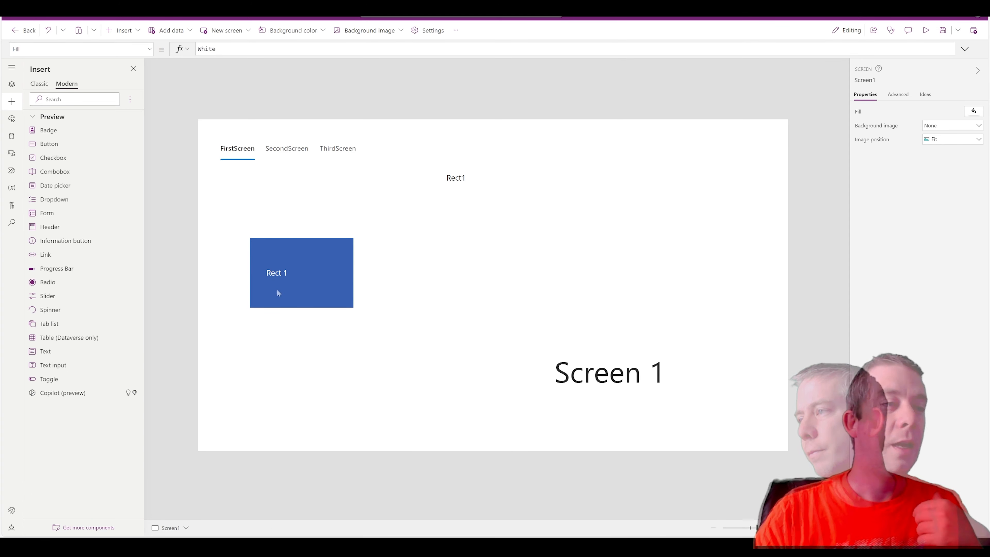
pyautogui.click(88, 528)
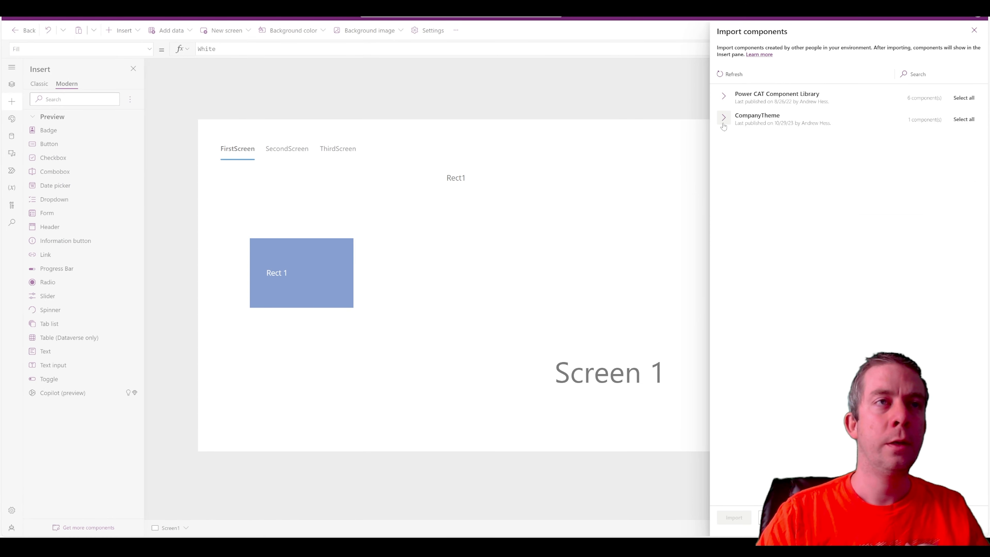
pyautogui.click(724, 118)
pyautogui.click(727, 135)
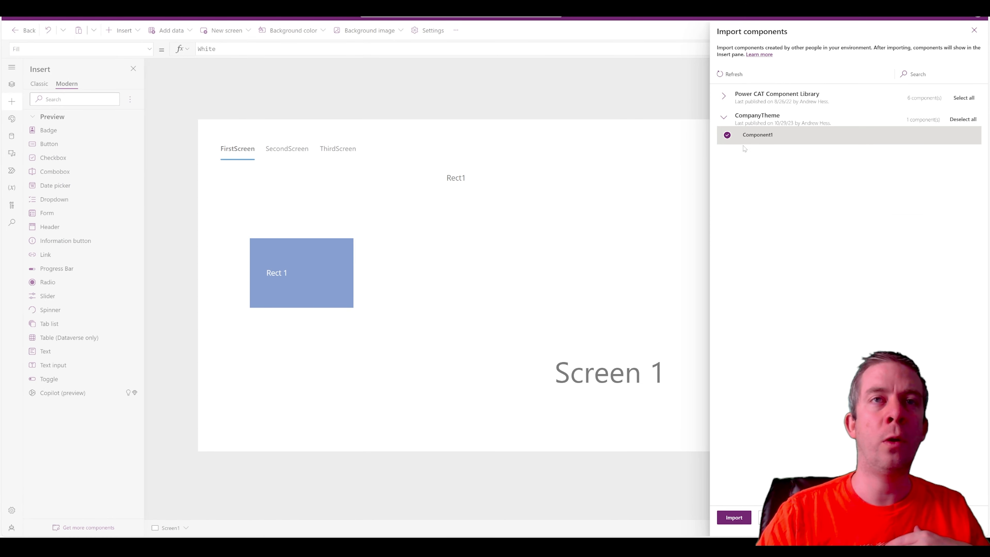
pyautogui.click(734, 517)
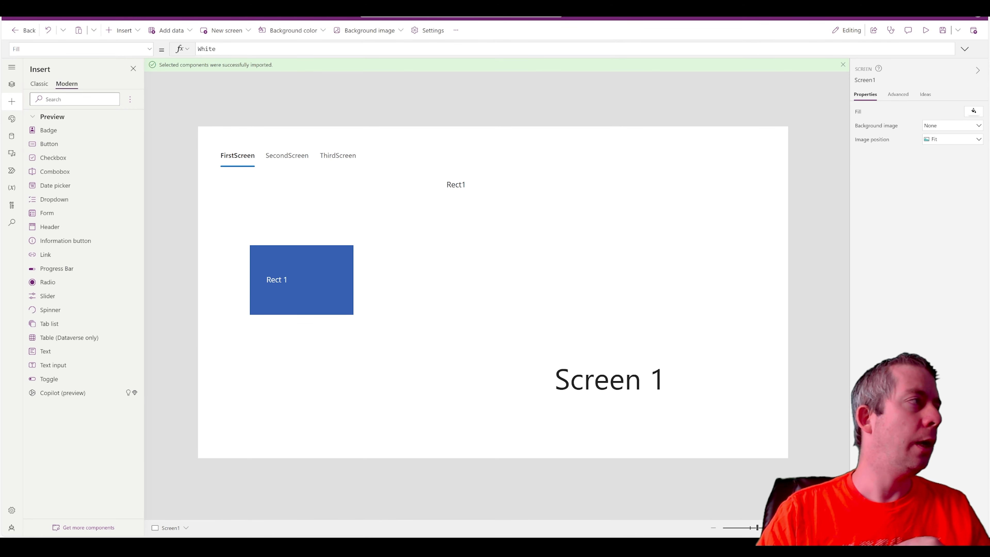
# Place the Component1 library component on Screen1 below the tab list and widen it to the screen's right edge.
pyautogui.click(39, 83)
pyautogui.click(53, 242)
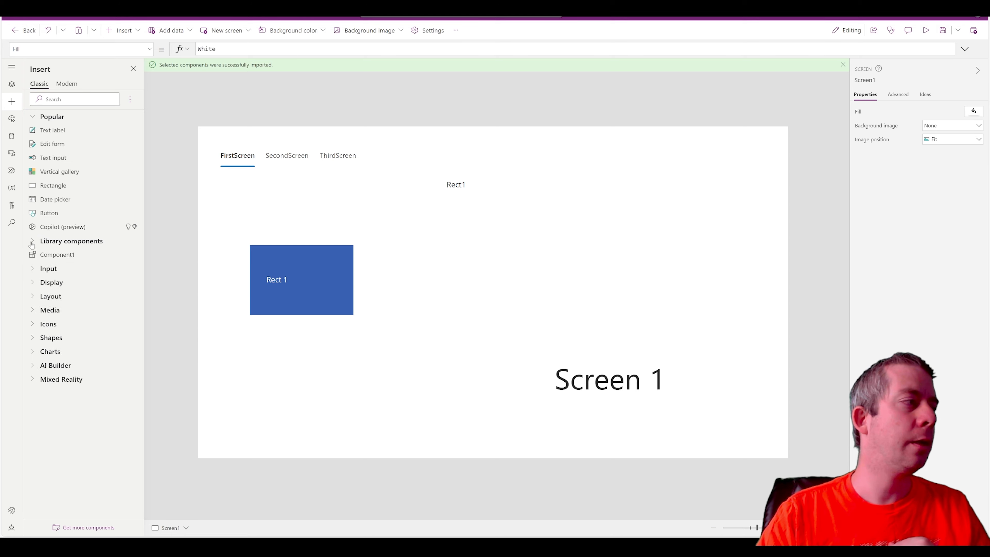
pyautogui.click(58, 257)
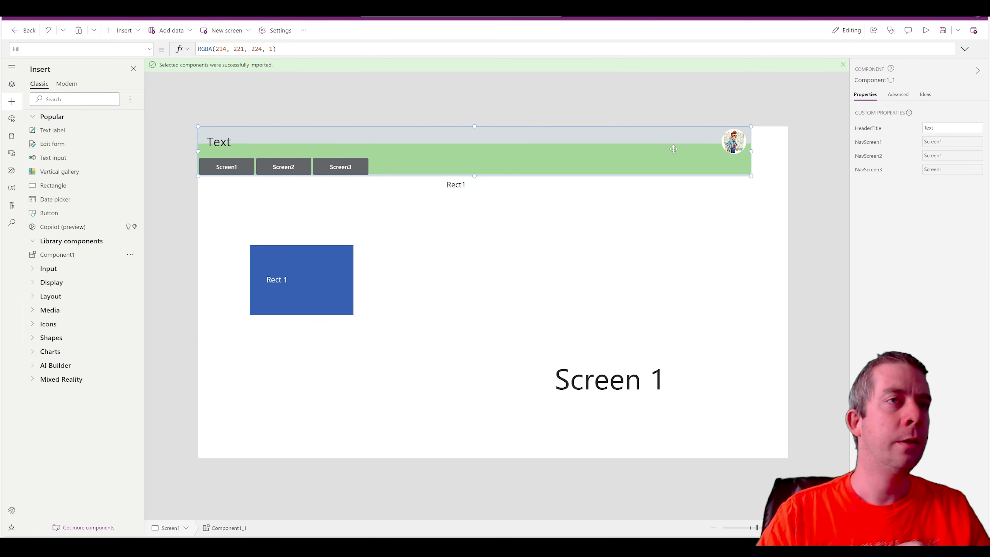
pyautogui.moveTo(604, 152); pyautogui.dragTo(610, 215)
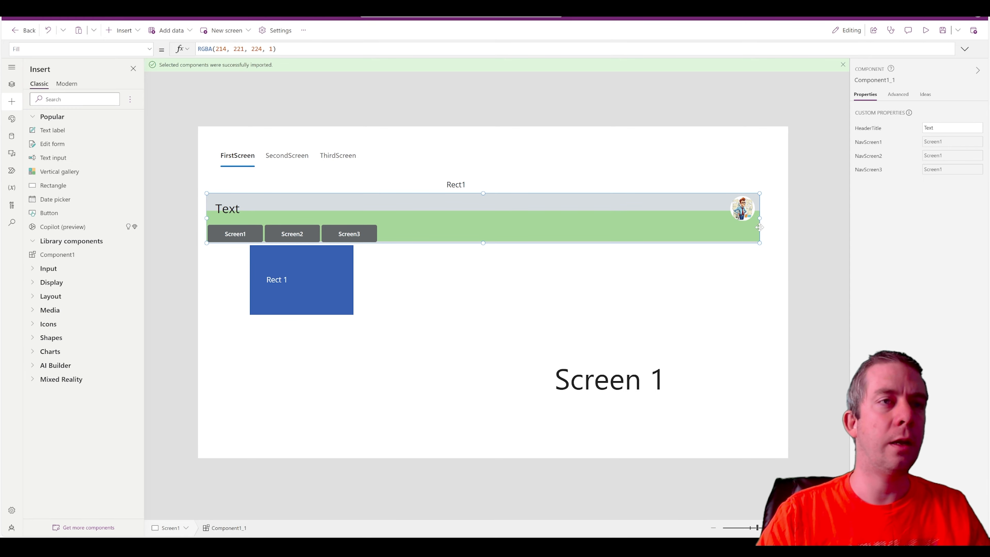
pyautogui.moveTo(761, 219); pyautogui.dragTo(797, 223)
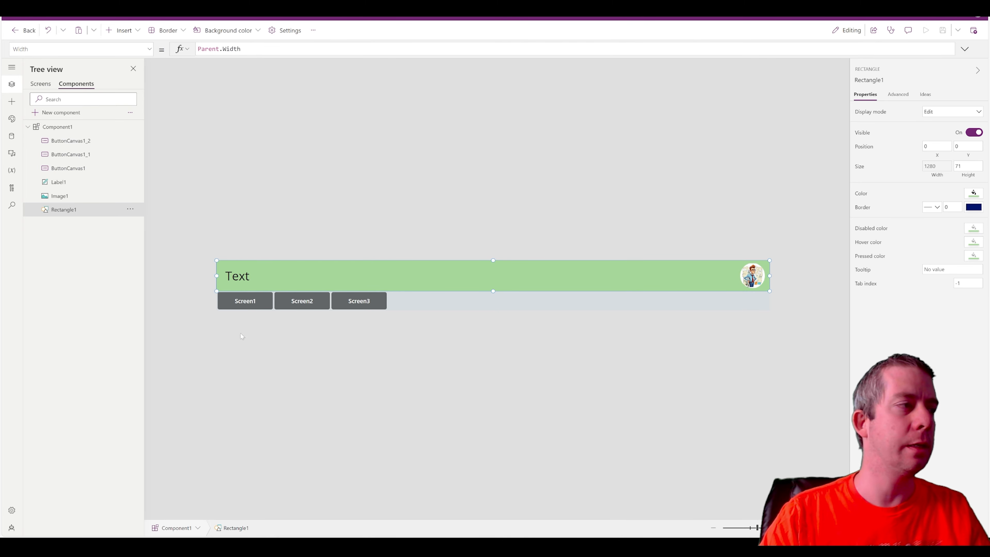
# In the library's Component1, set the Y formula of the Screen1 button, ButtonCanvas1, to Rectangle1.Height.
pyautogui.click(252, 300)
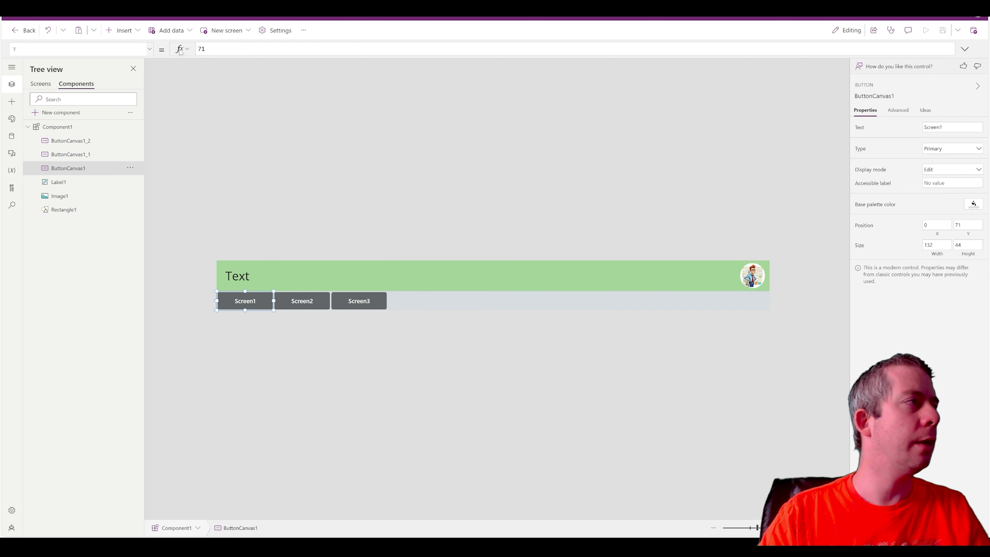
pyautogui.doubleClick(218, 48)
pyautogui.write('Re')
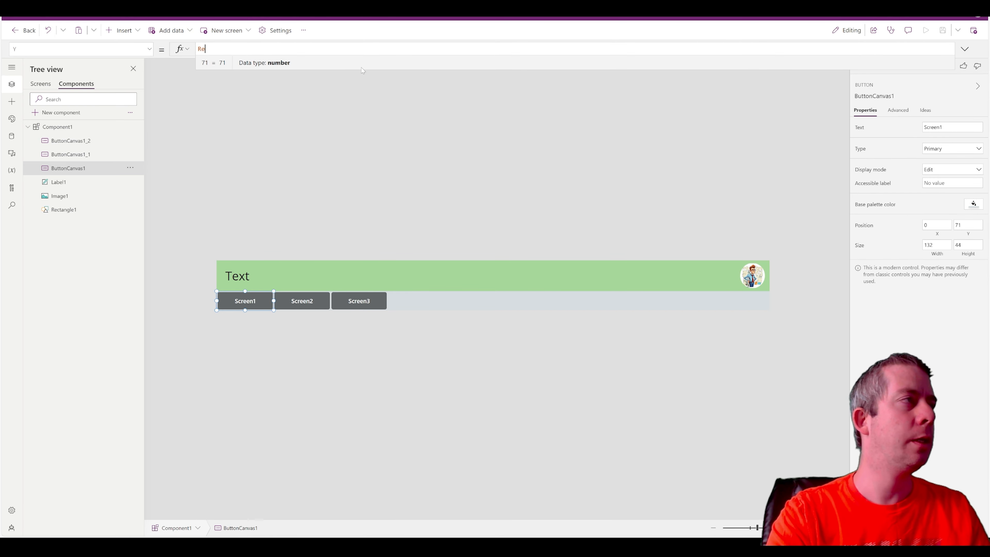
pyautogui.write('ctangle1')
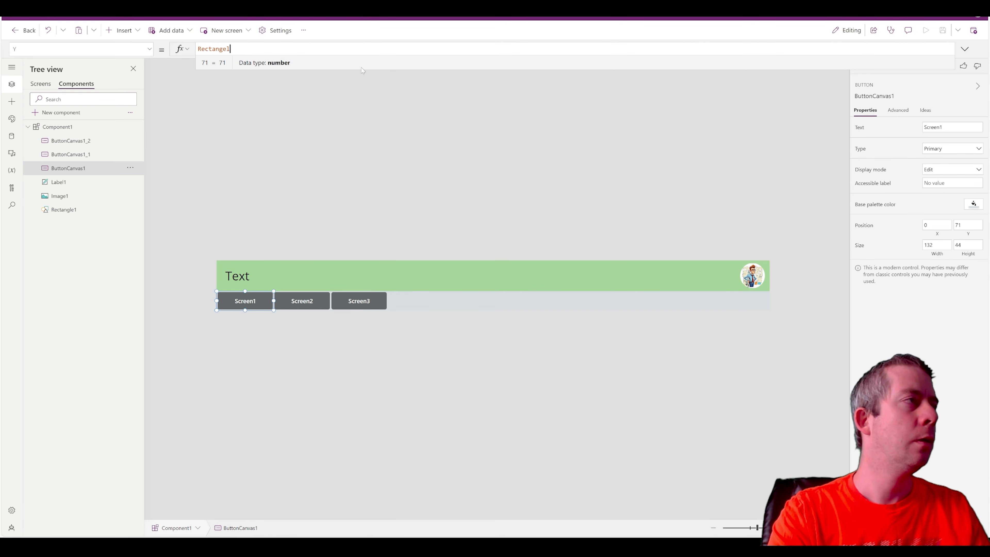
pyautogui.write('.Height')
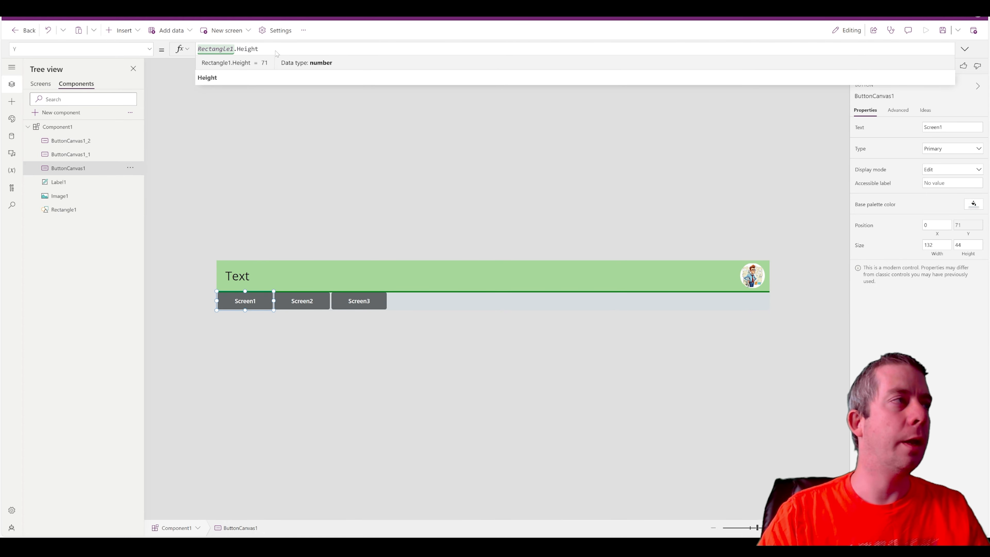
# Copy the Rectangle1.Height formula into the Y property of the Screen2 button, ButtonCanvas1_1.
pyautogui.moveTo(276, 53); pyautogui.dragTo(197, 48)
pyautogui.hotkey('ctrl', 'c')
pyautogui.click(297, 308)
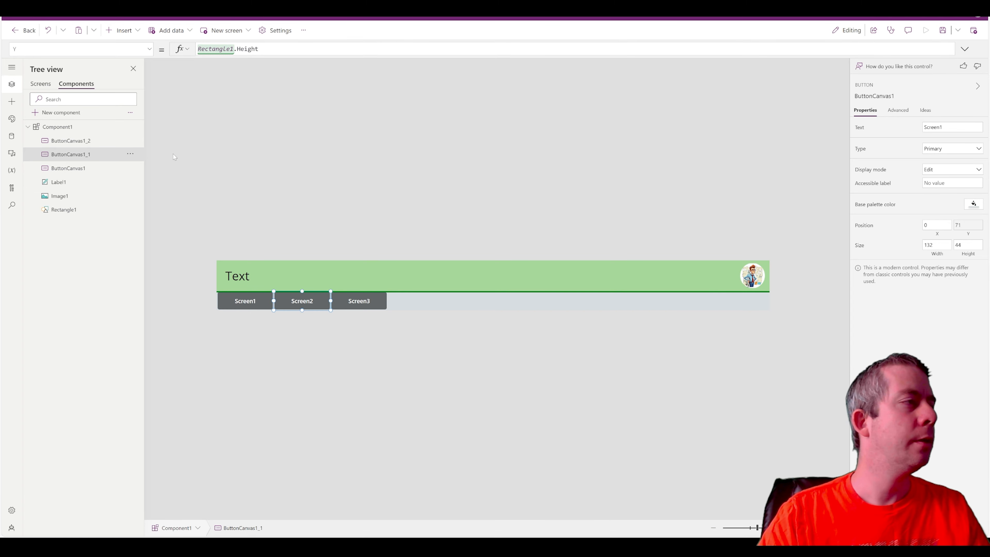
pyautogui.click(149, 48)
pyautogui.click(43, 224)
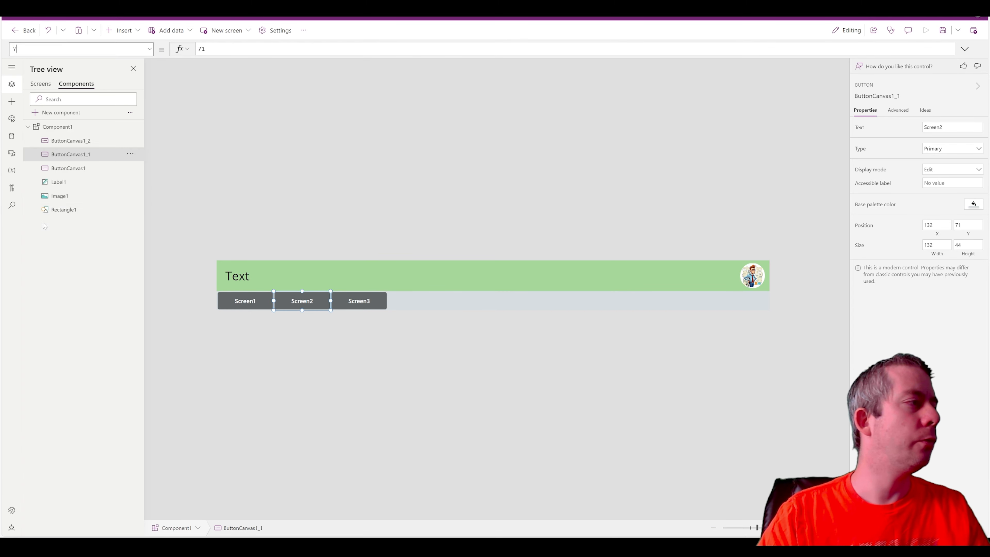
pyautogui.hotkey('ctrl', 'a')
pyautogui.hotkey('ctrl', 'v')
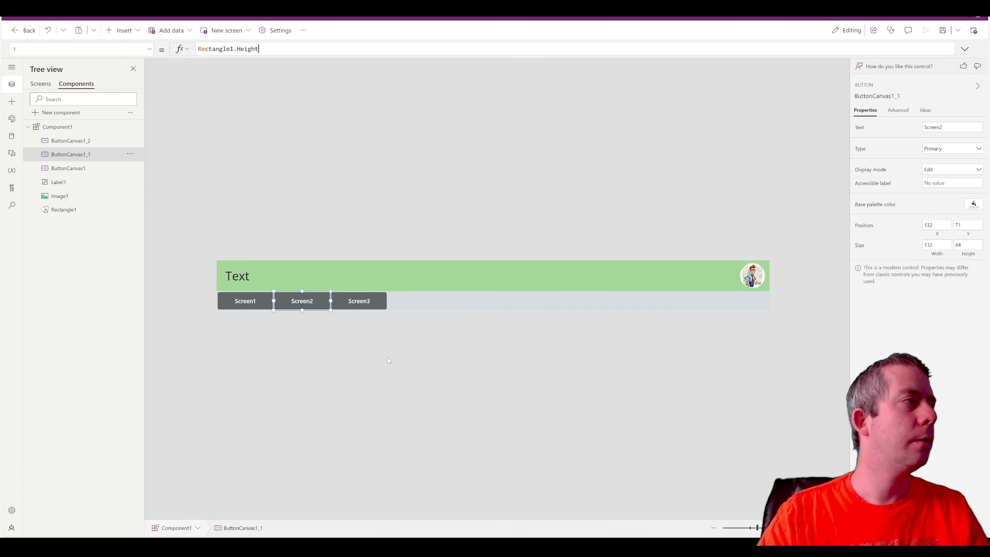
# Set the Y property of the Screen3 button, ButtonCanvas1_2, to the copied formula Rectangle1.Height.
pyautogui.click(369, 307)
pyautogui.click(150, 50)
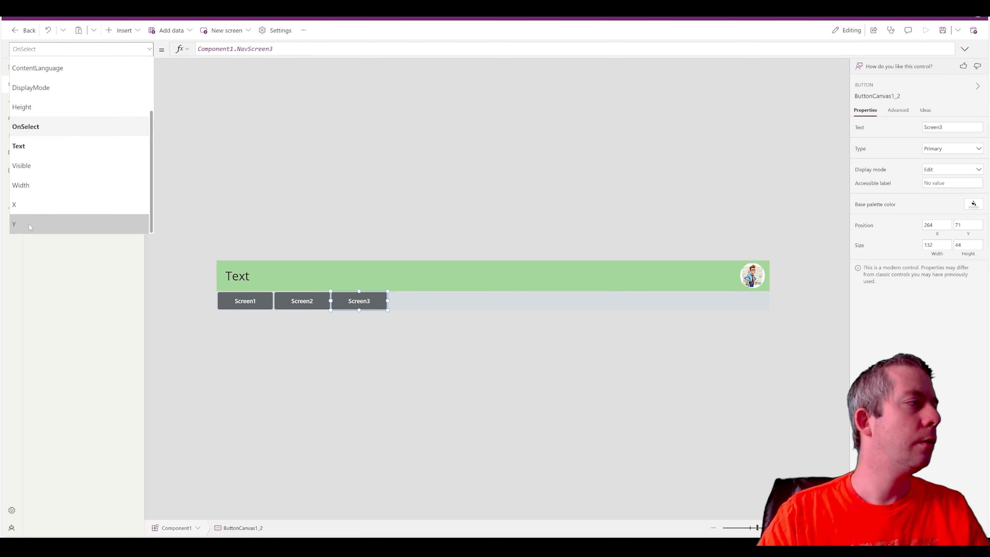
pyautogui.click(43, 223)
pyautogui.hotkey('ctrl', 'a')
pyautogui.hotkey('ctrl', 'v')
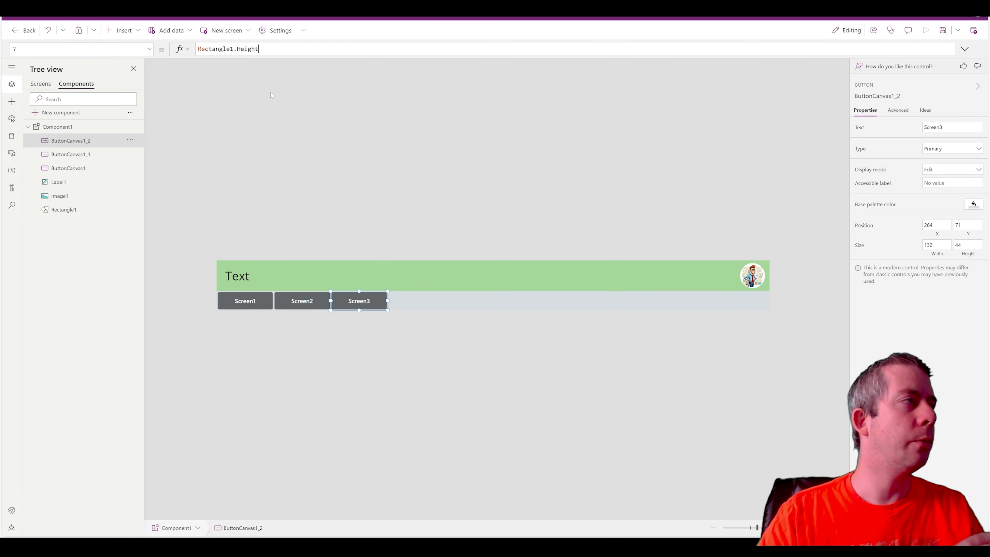
# Change the fill color of Component1 in the library to transparent.
pyautogui.click(502, 294)
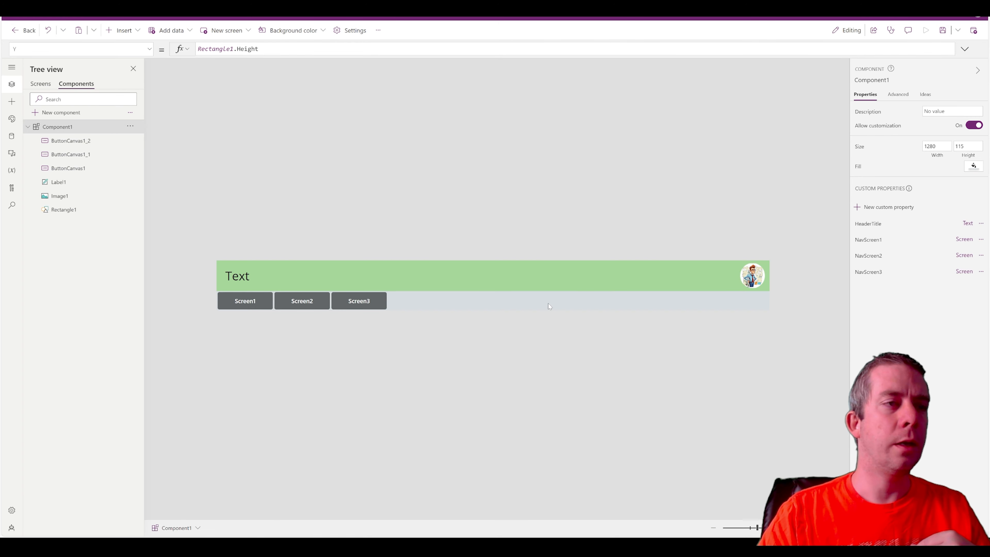
pyautogui.click(976, 169)
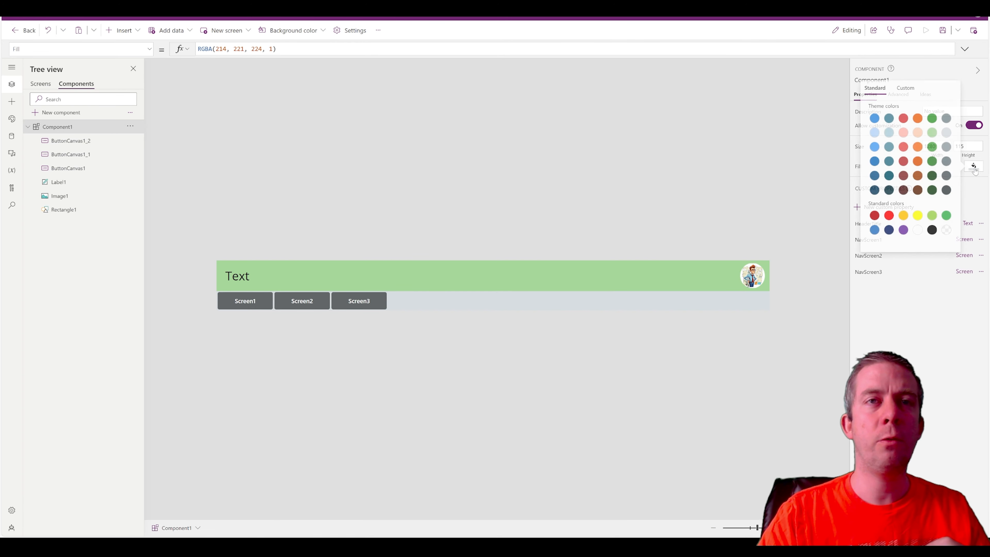
pyautogui.click(946, 230)
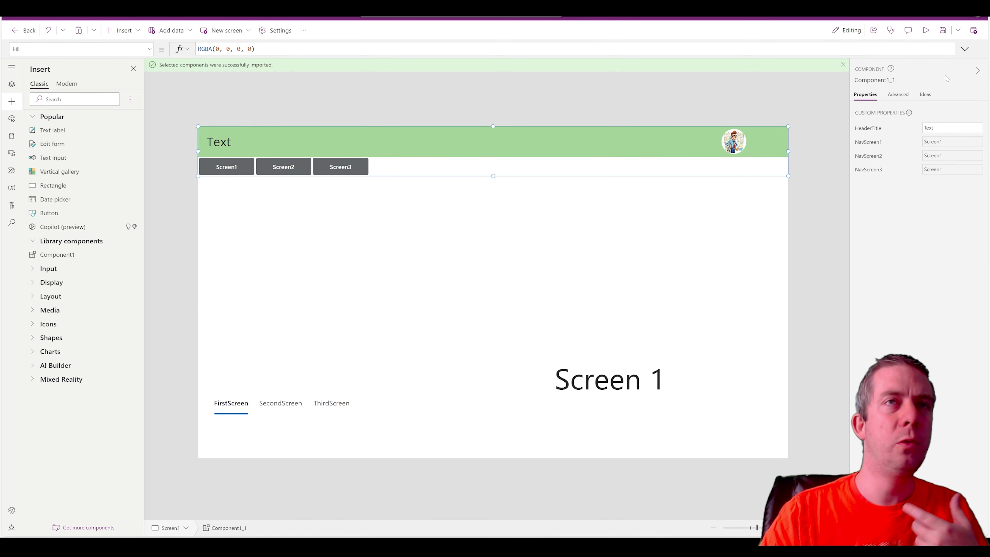
# Preview the canvas app's Screen1 with the updated header component and exit the preview.
pyautogui.click(927, 30)
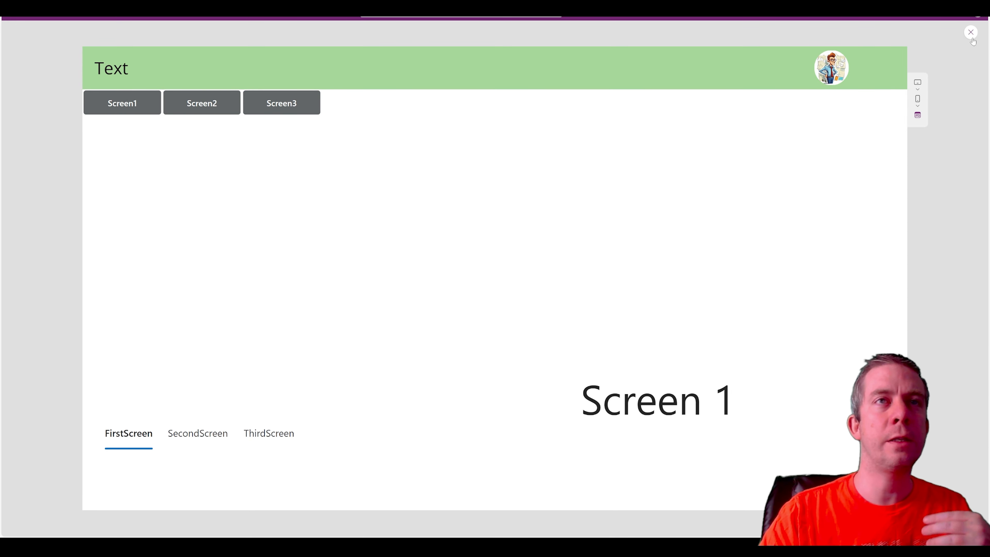
pyautogui.press('Escape')
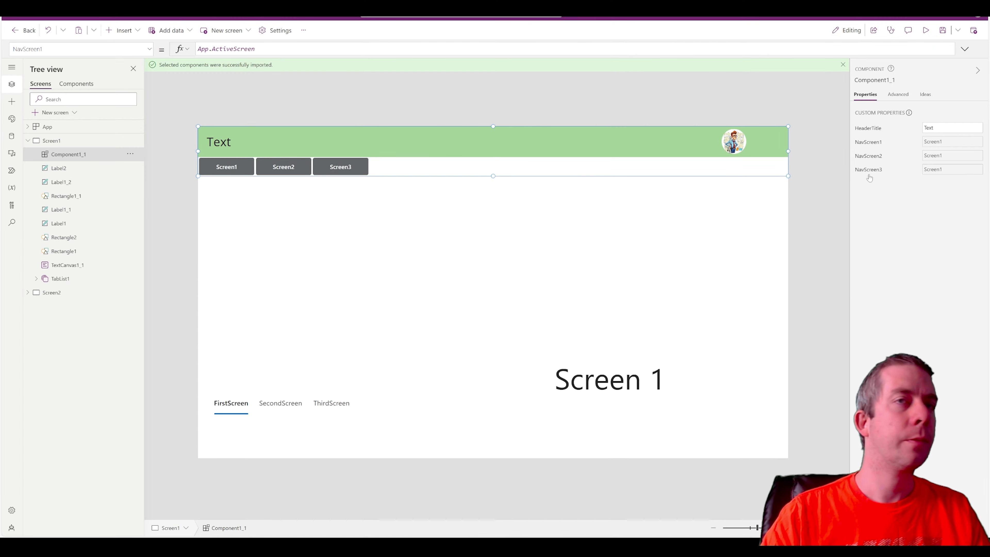
# Set the NavScreen1 property of Component1_1 to Screen1 and its NavScreen2 property to Screen2.
pyautogui.click(909, 138)
pyautogui.hotkey('ctrl', 'a')
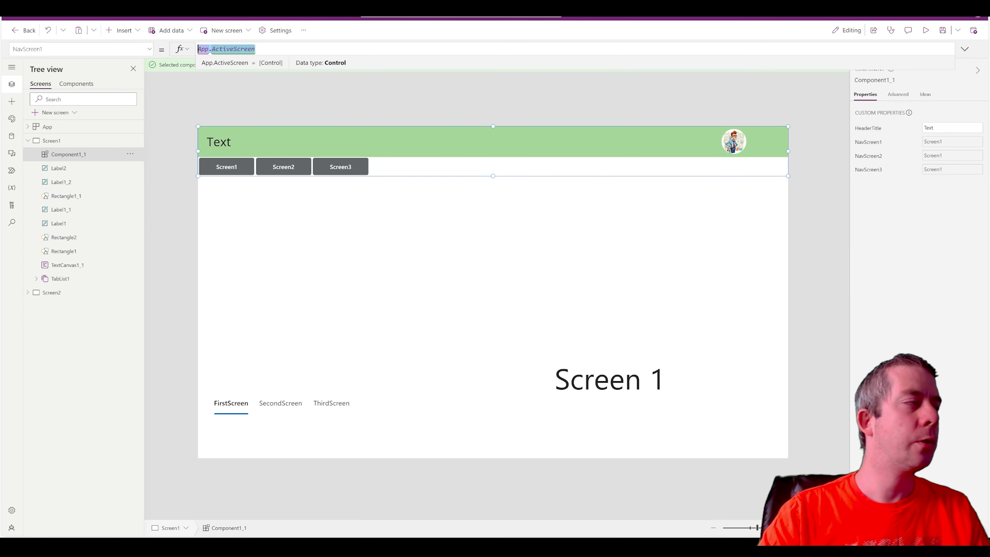
pyautogui.write('Screen2')
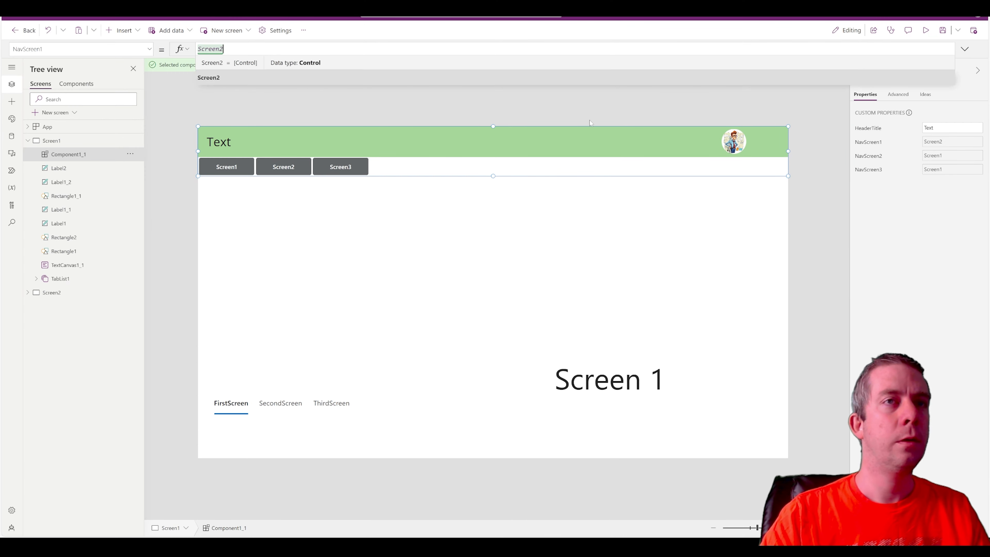
pyautogui.hotkey('ctrl', 'a')
pyautogui.write('Screen1')
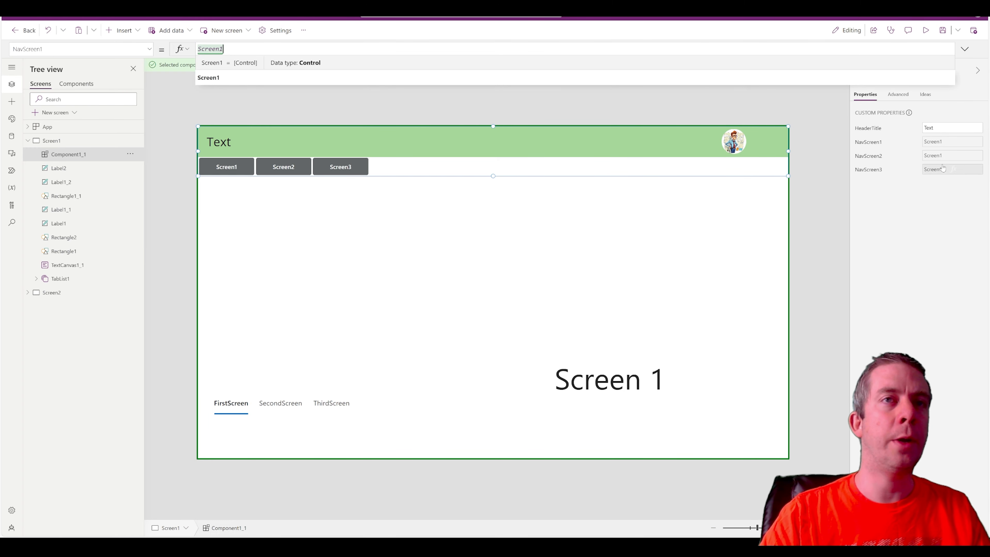
pyautogui.click(951, 156)
pyautogui.hotkey('ctrl', 'a')
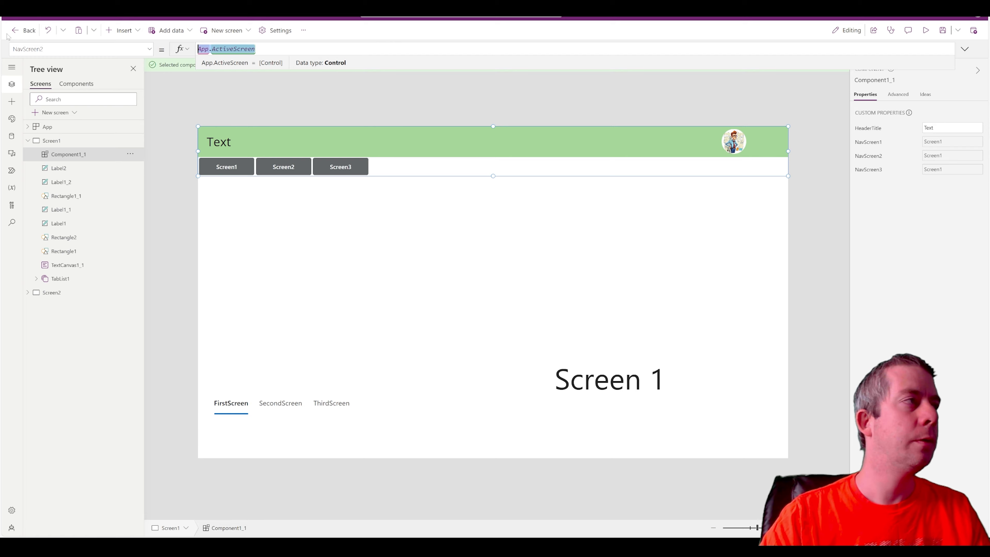
pyautogui.write('Screen2')
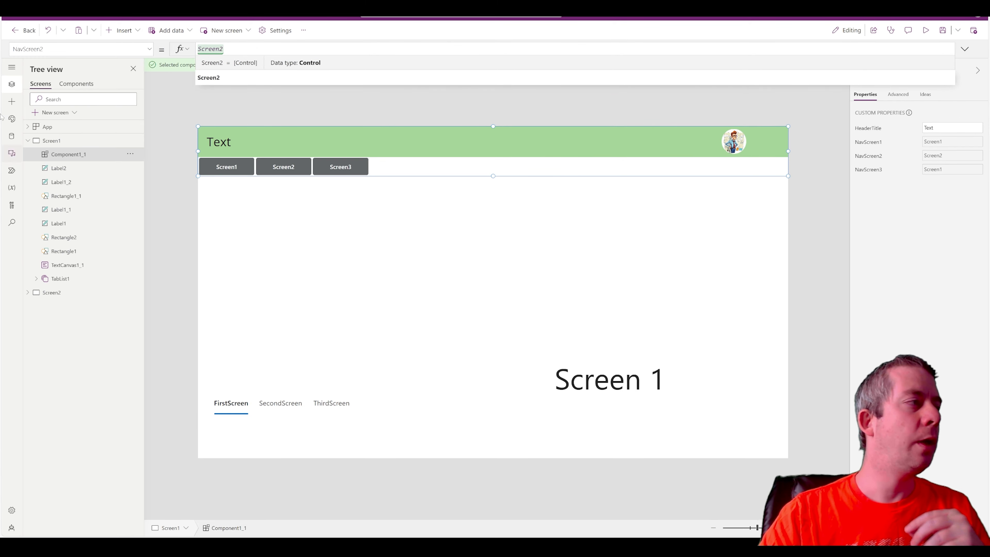
# Add a screen with the Header and footer layout and set the NavScreen3 property of Component1_1 on Screen1 to Screen3.
pyautogui.click(58, 114)
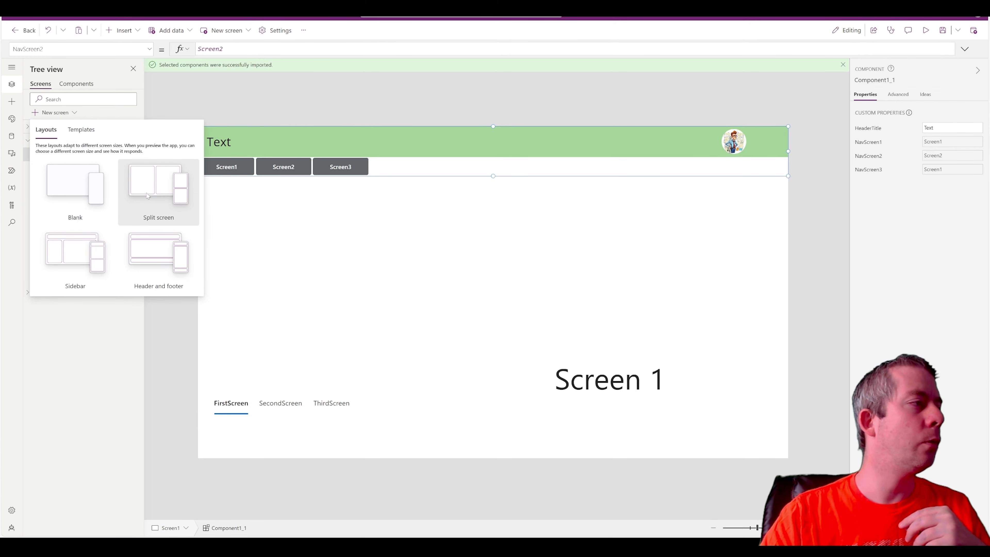
pyautogui.click(141, 260)
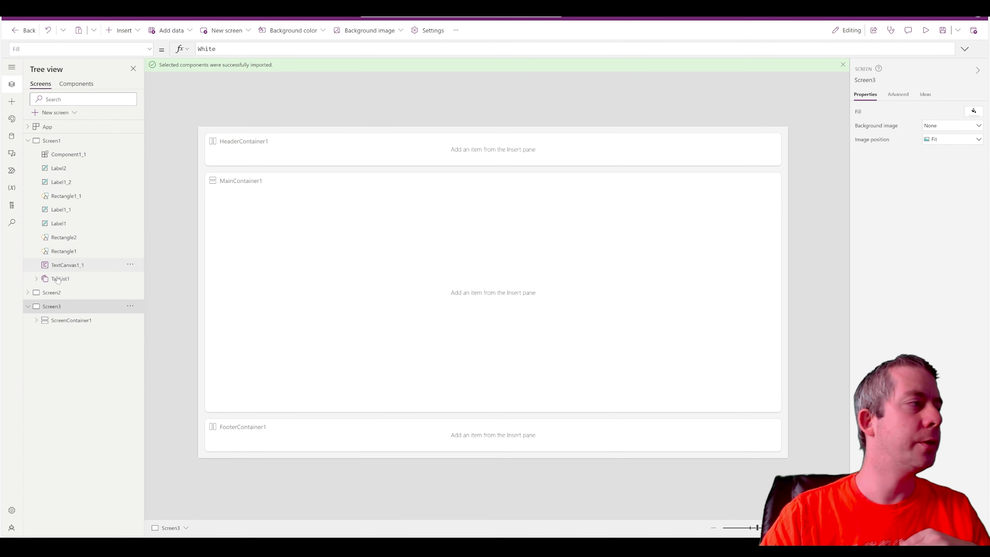
pyautogui.click(64, 145)
pyautogui.click(278, 171)
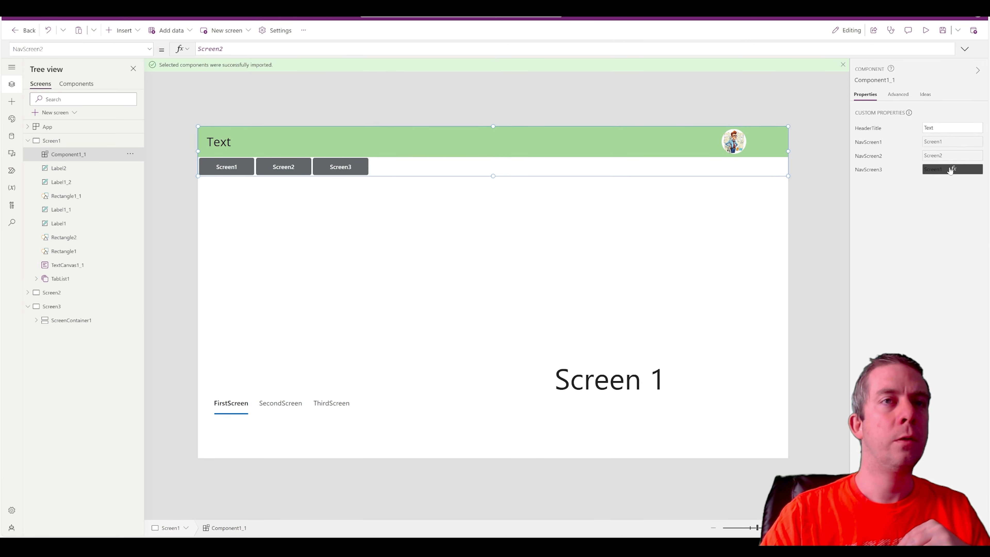
pyautogui.click(951, 170)
pyautogui.hotkey('ctrl', 'a')
pyautogui.write('Scree')
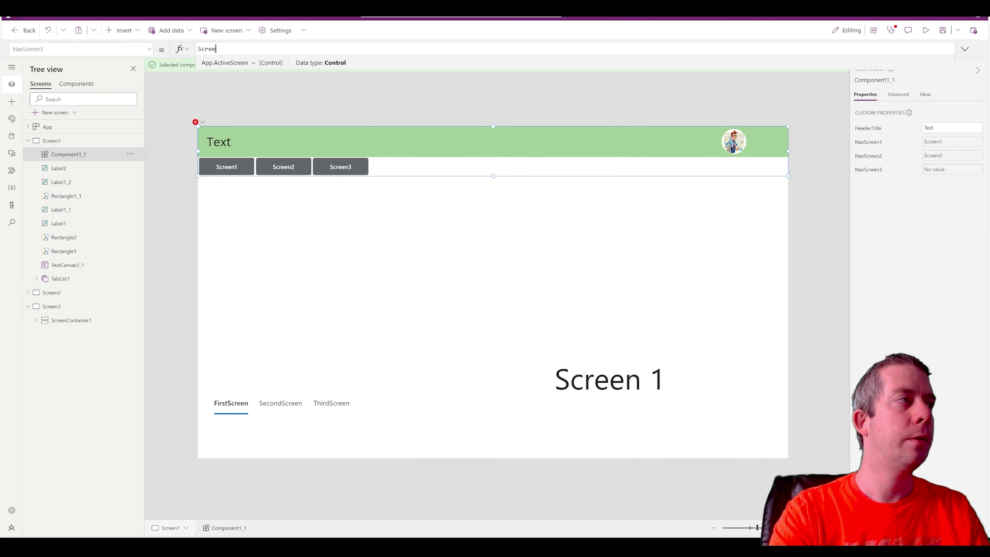
pyautogui.write('n3')
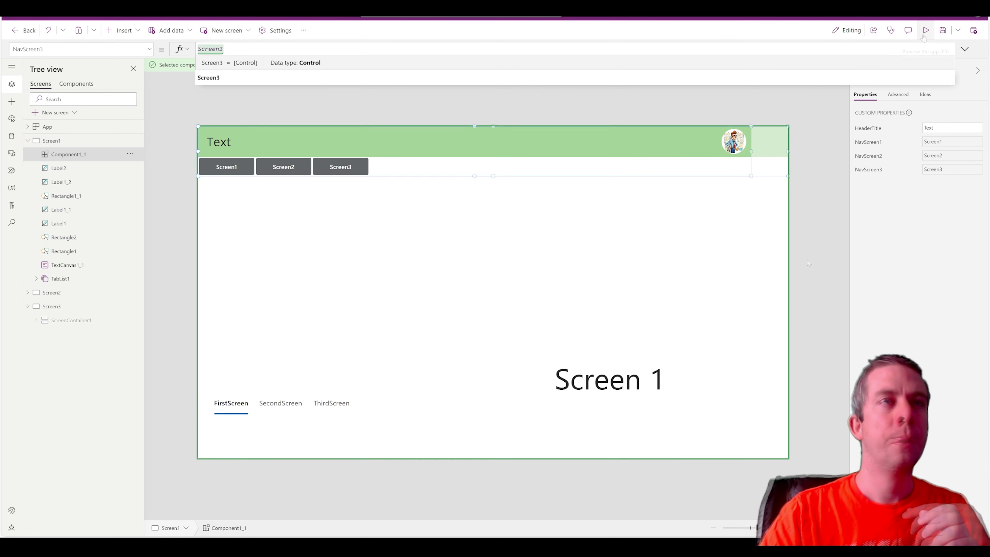
# Preview the app, test the header's Screen2 navigation button, and exit the preview.
pyautogui.click(926, 31)
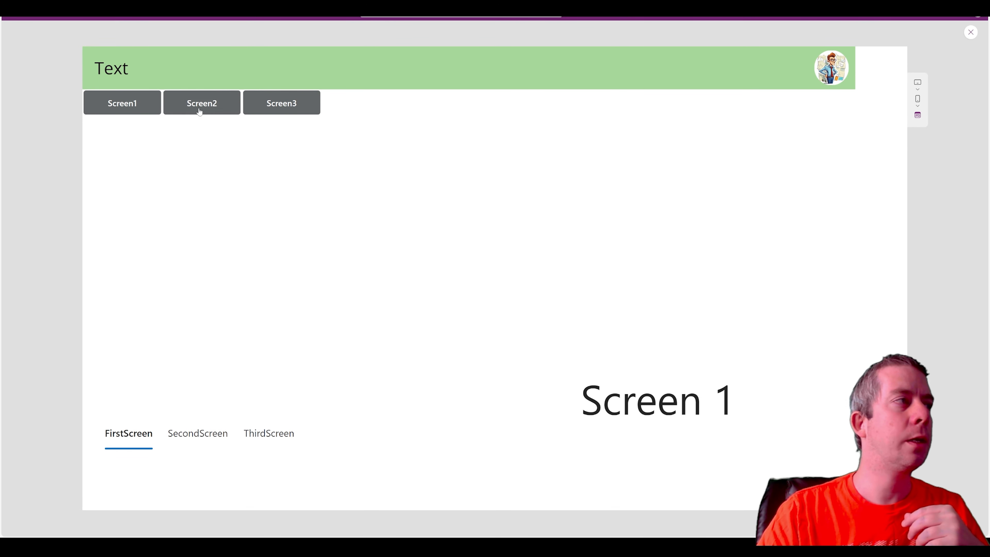
pyautogui.click(200, 103)
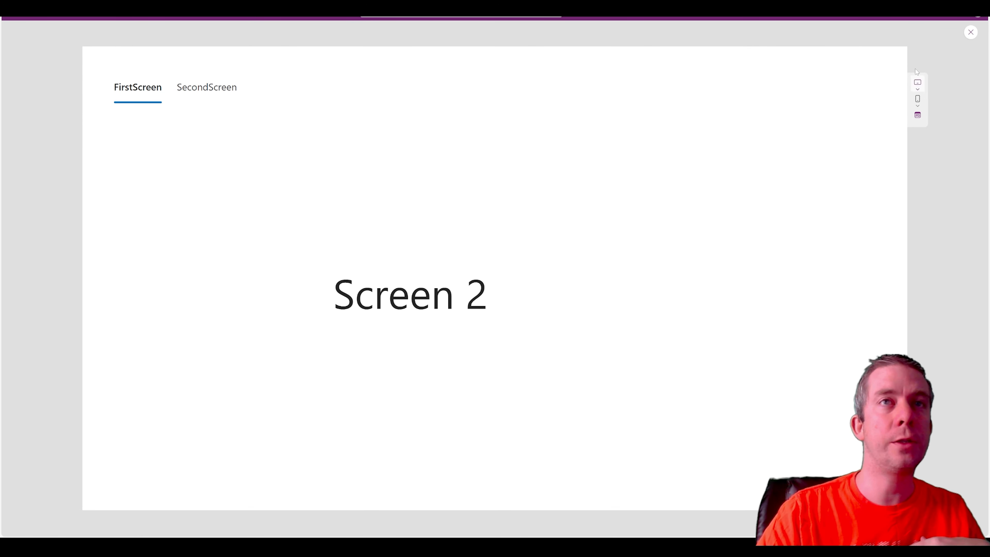
pyautogui.press('Escape')
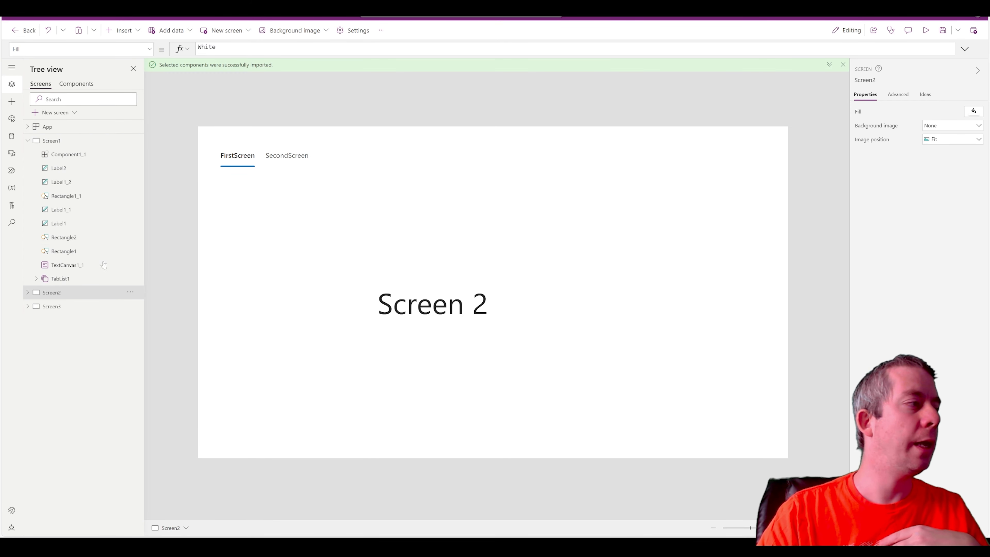
# Move Screen2's tab list to the lower-left corner of the canvas and insert the Component1 header on Screen2 and Screen3.
pyautogui.click(288, 169)
pyautogui.moveTo(288, 168); pyautogui.dragTo(271, 417)
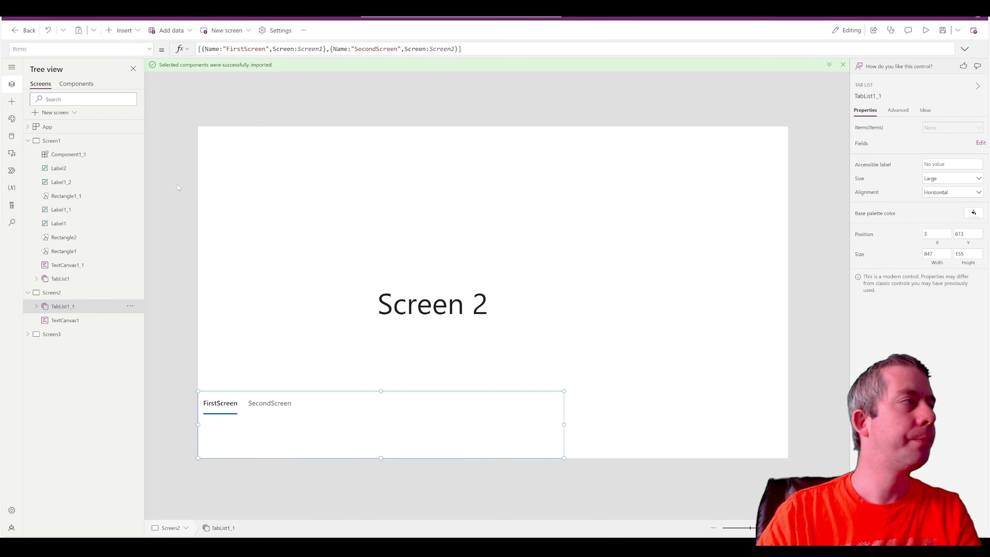
pyautogui.click(123, 30)
pyautogui.click(129, 223)
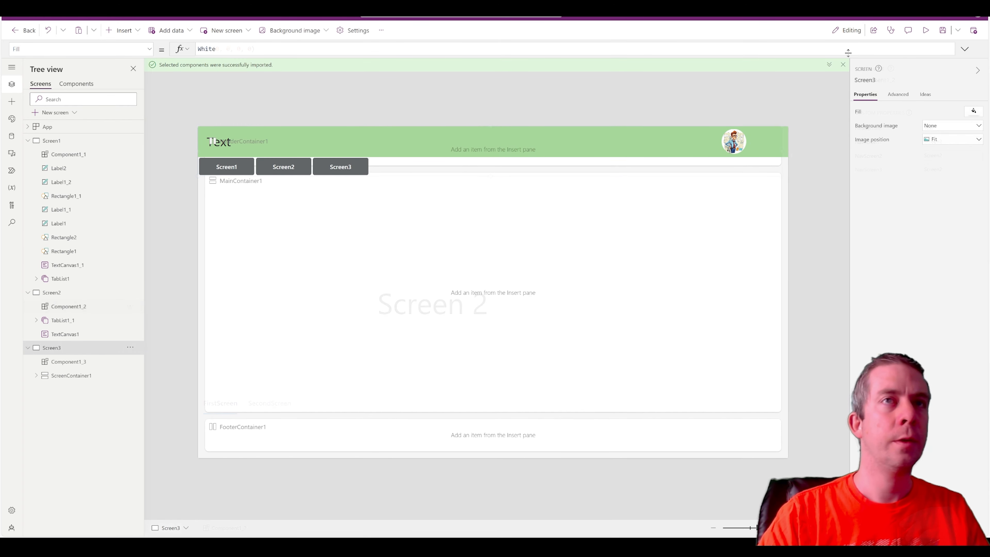
# Preview the app and test the header's Screen2 and Screen1 navigation buttons.
pyautogui.click(926, 30)
pyautogui.click(213, 105)
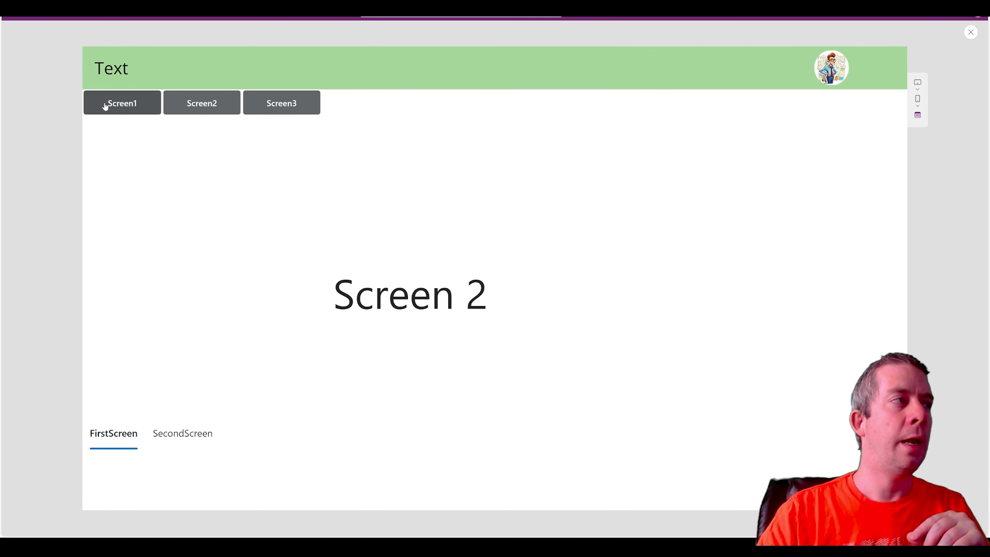
pyautogui.click(106, 102)
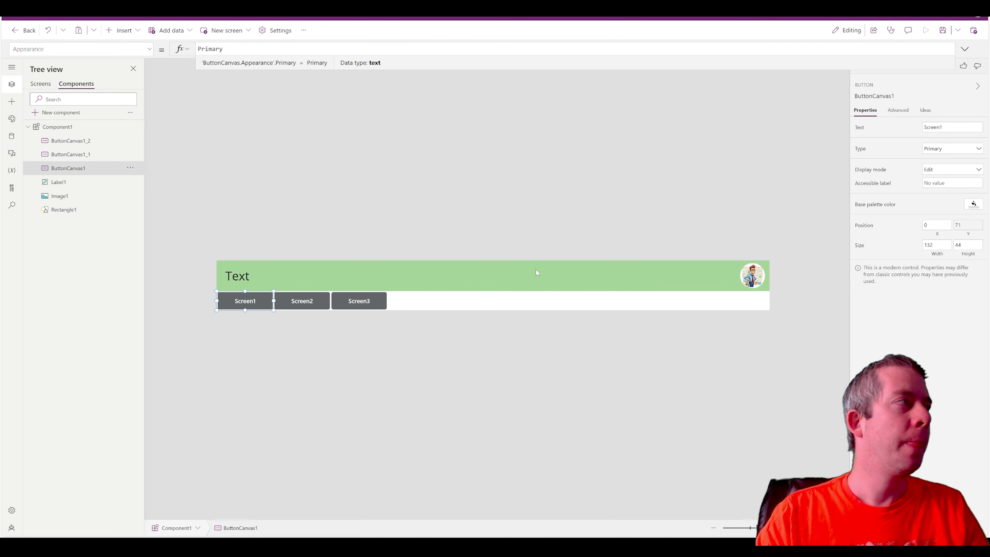
# Try the Transparent and Secondary types on the component's Screen1 button, return it to Primary and inspect its Appearance property.
pyautogui.click(938, 150)
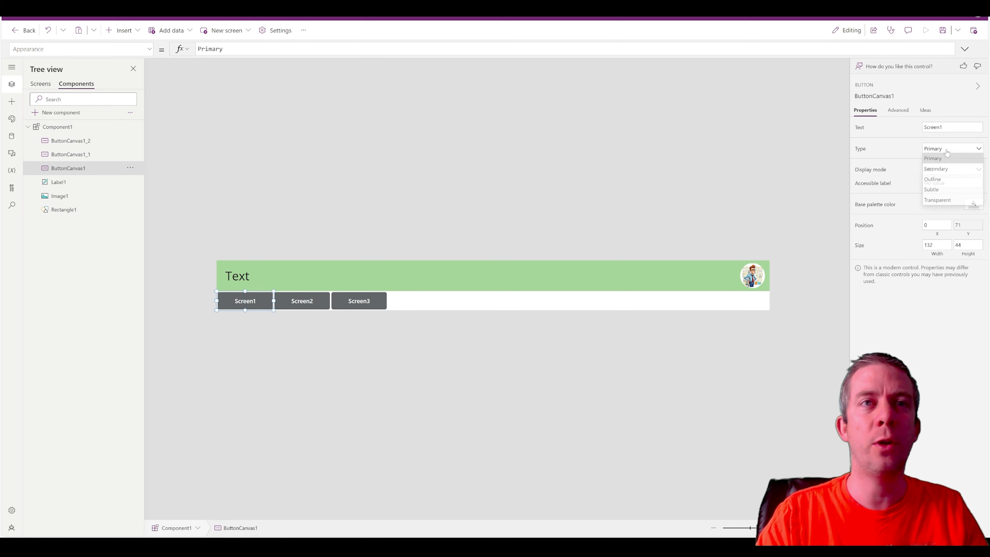
pyautogui.click(937, 201)
pyautogui.click(938, 149)
pyautogui.click(938, 170)
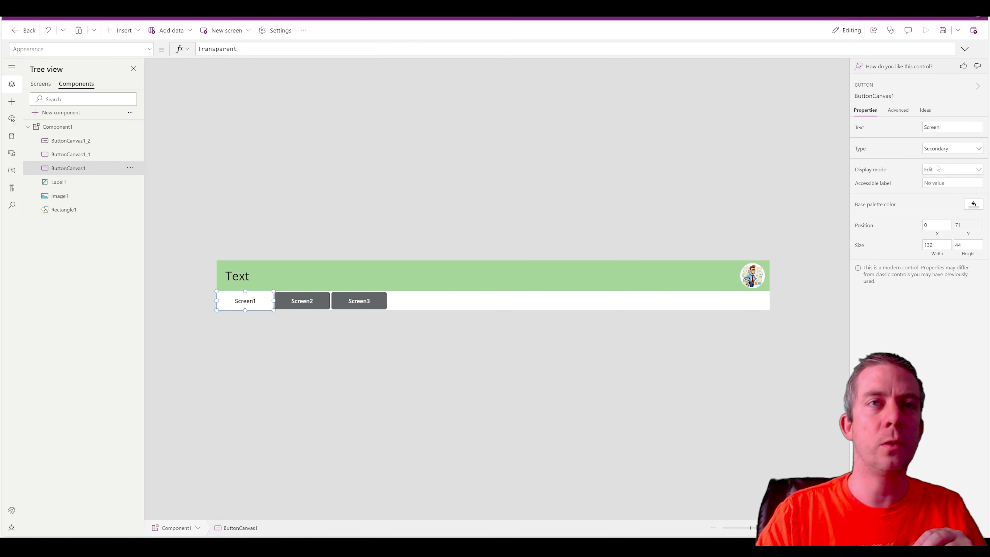
pyautogui.click(939, 149)
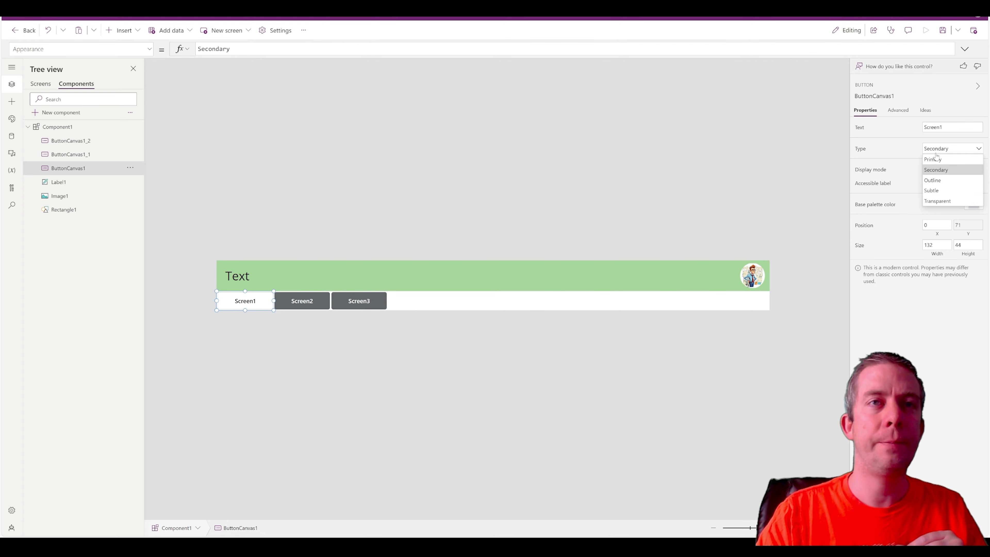
pyautogui.click(937, 159)
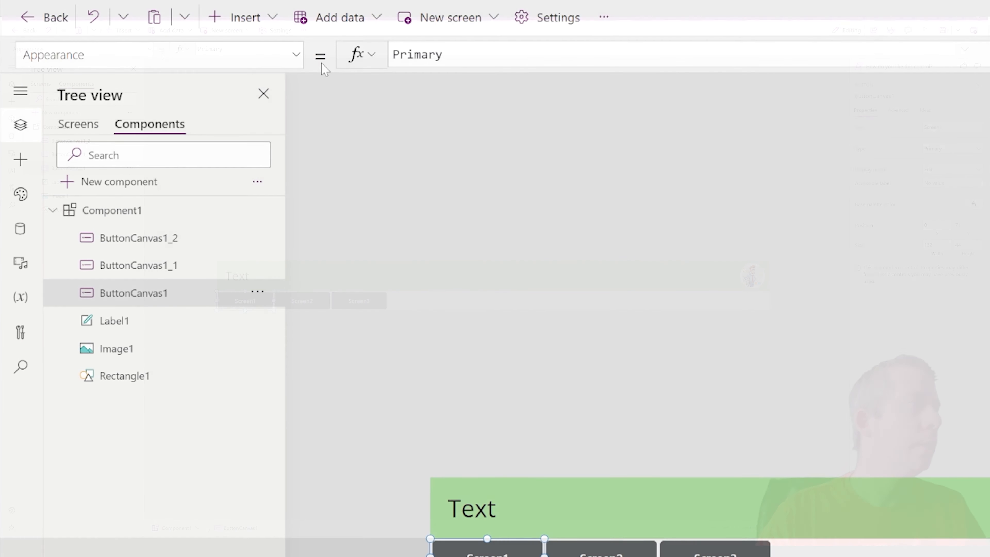
pyautogui.click(295, 55)
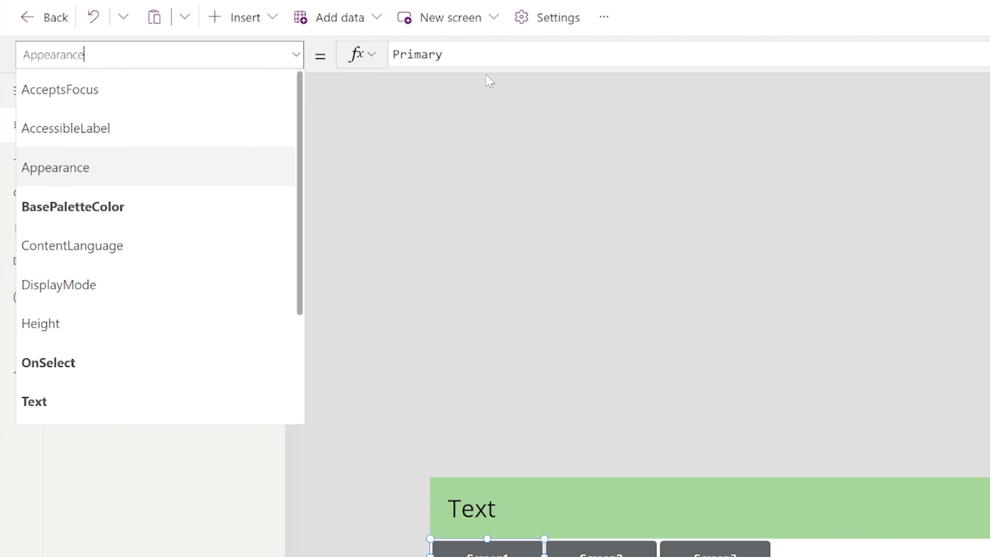
pyautogui.click(491, 65)
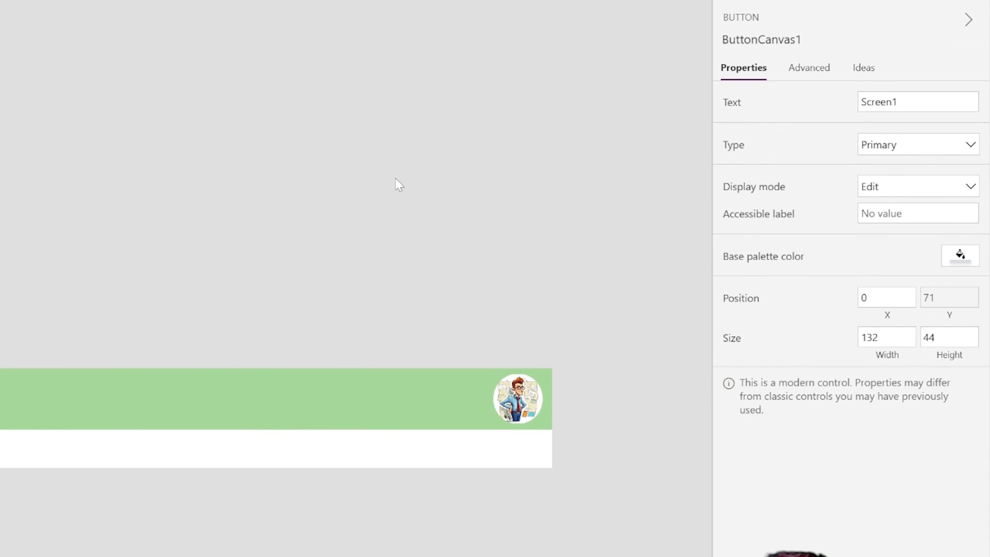
# Add an input custom property named ButtonType with the Text data type to Component1.
pyautogui.click(398, 186)
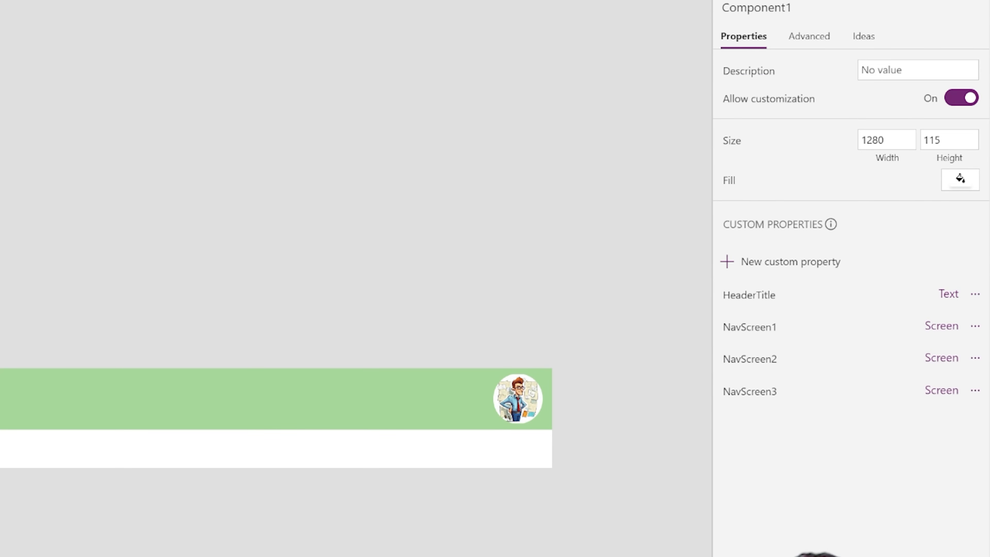
pyautogui.click(753, 265)
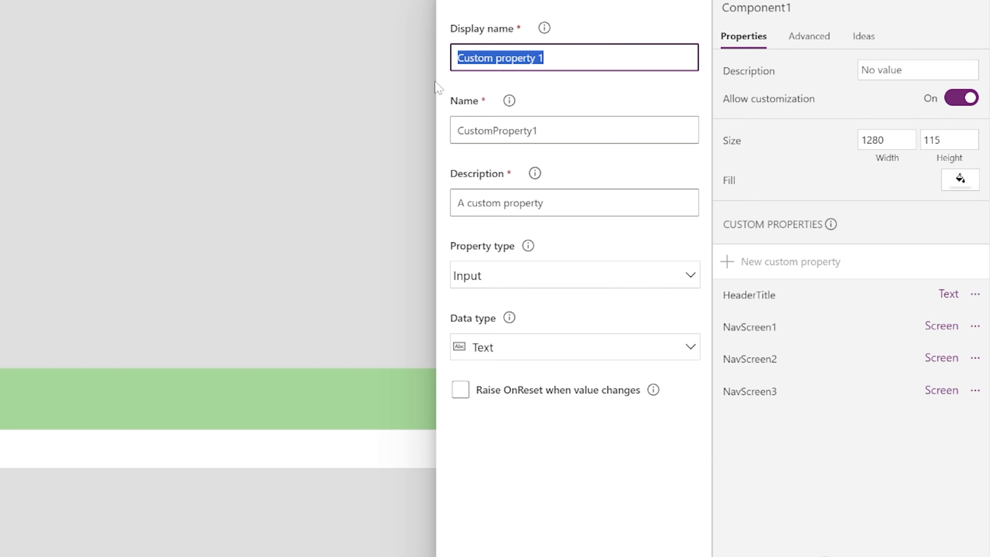
pyautogui.write('ButtonType')
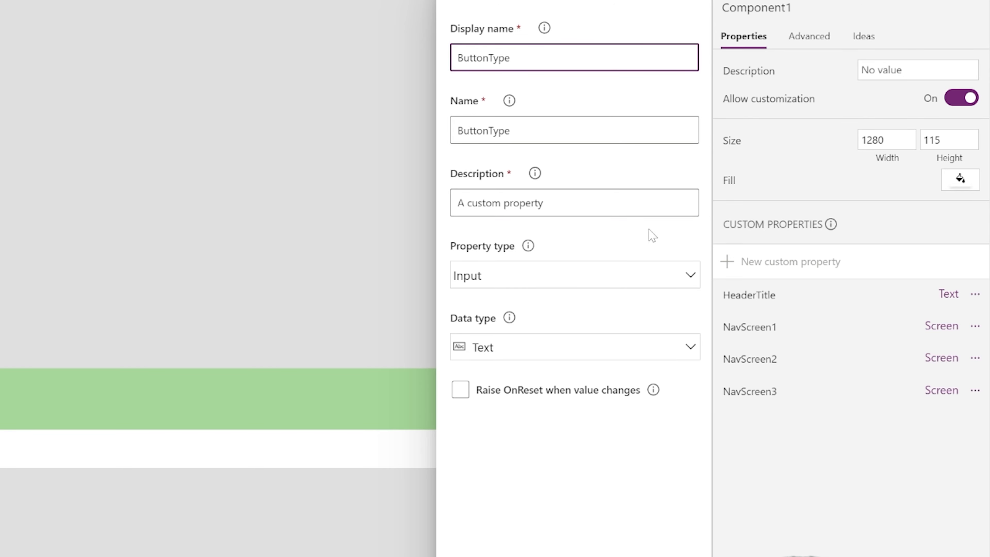
pyautogui.click(535, 357)
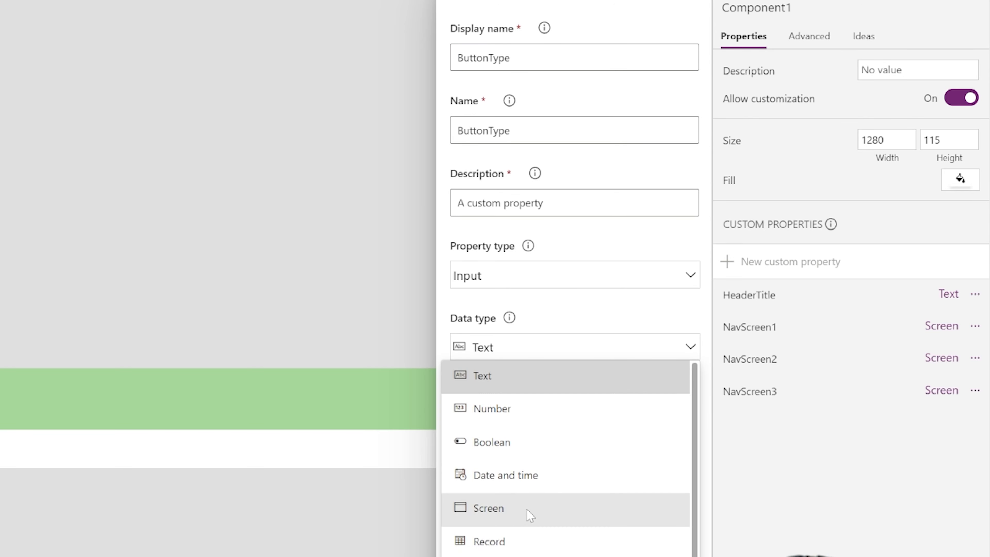
pyautogui.scroll(-1, 565, 457)
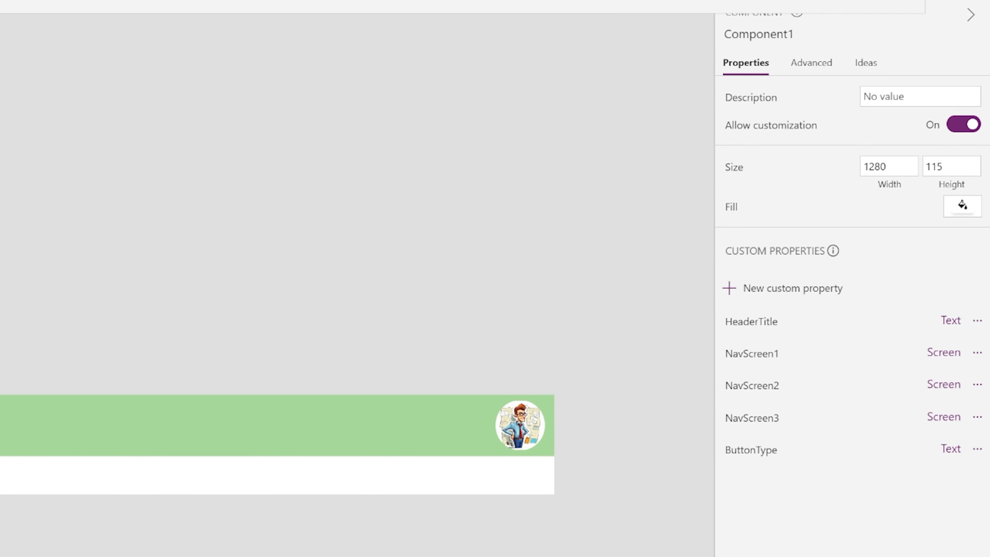
# Rename Component1's ButtonType custom property to ButtonType1 and confirm the change.
pyautogui.click(939, 451)
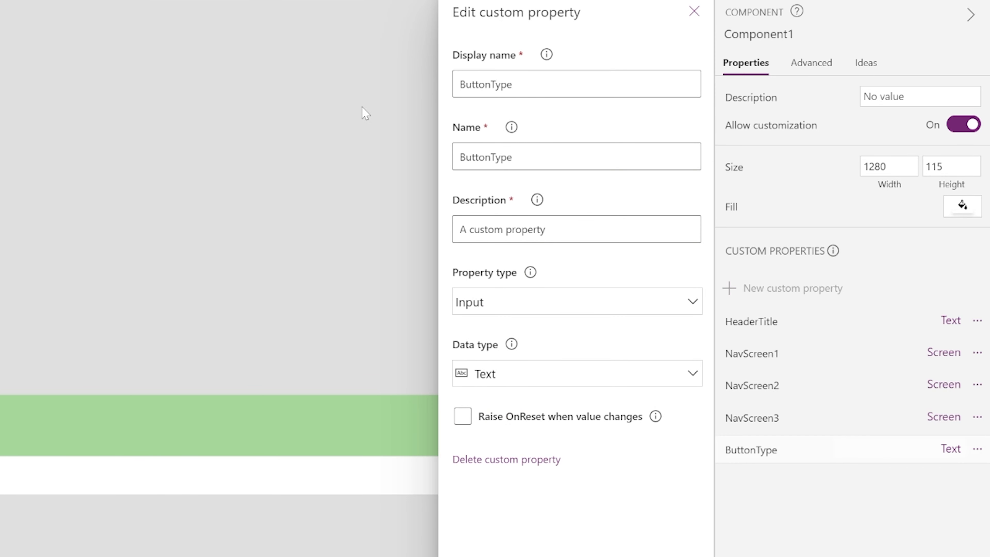
pyautogui.click(534, 85)
pyautogui.write('1')
pyautogui.click(520, 556)
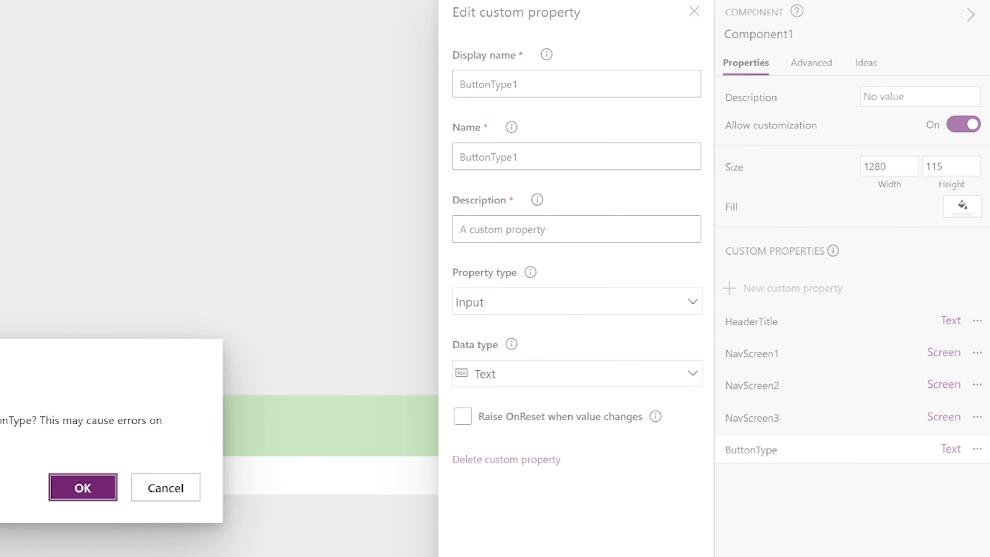
pyautogui.click(82, 488)
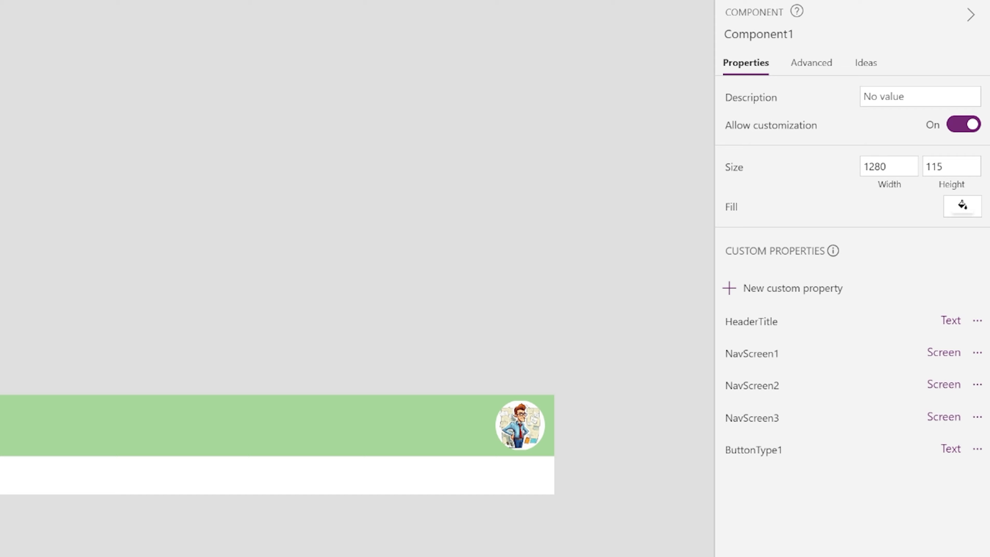
# Add two more Text input custom properties to Component1, named ButtonType2 and ButtonType3.
pyautogui.click(752, 291)
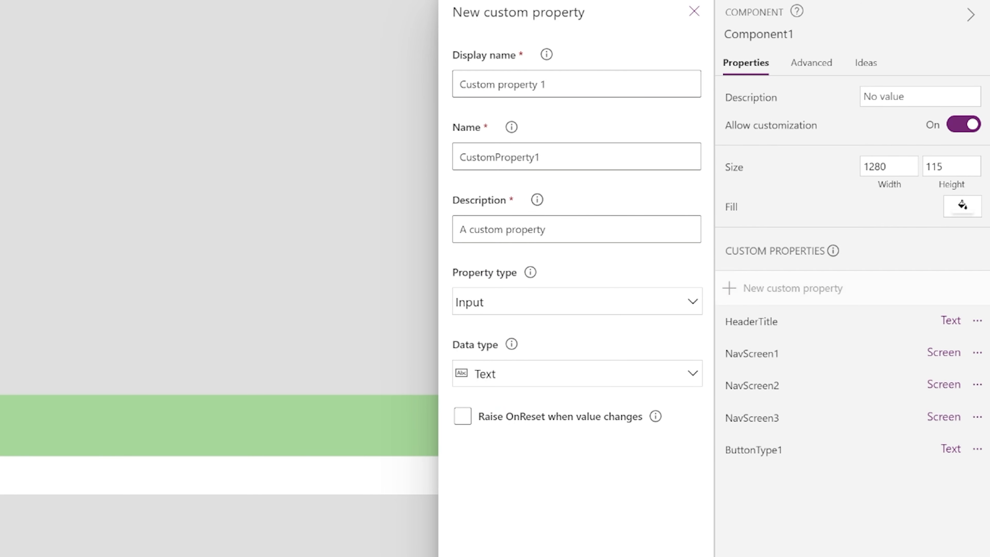
pyautogui.write('B')
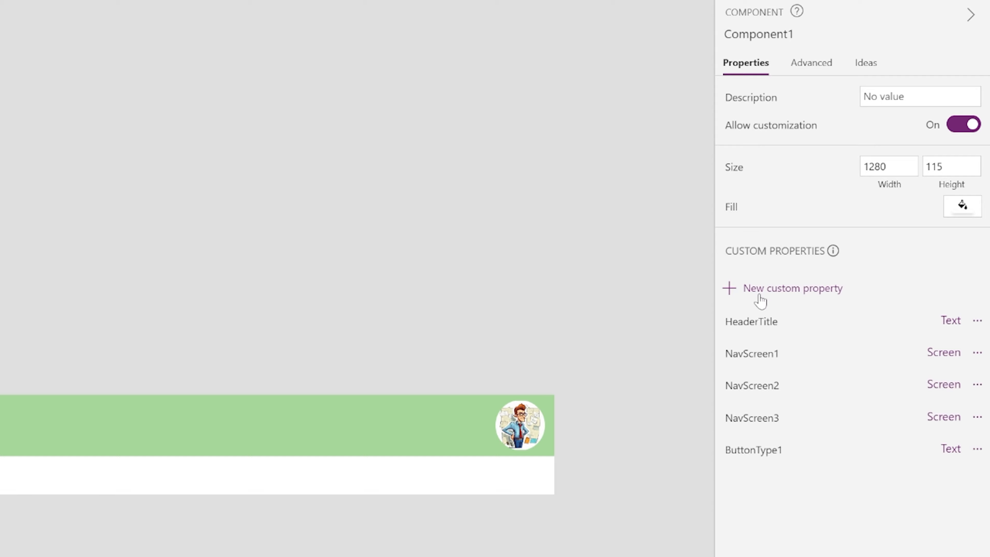
pyautogui.click(760, 296)
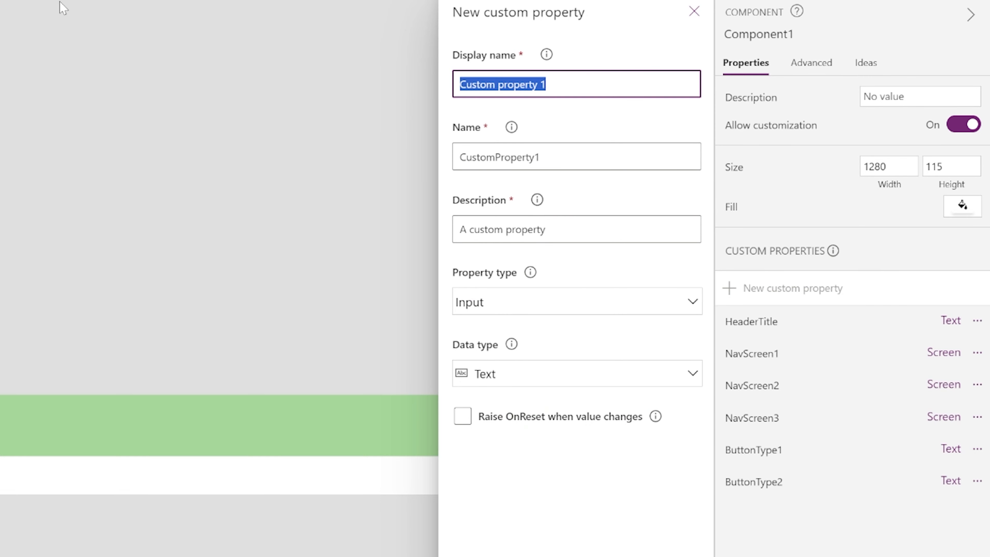
pyautogui.write('ButtonType3')
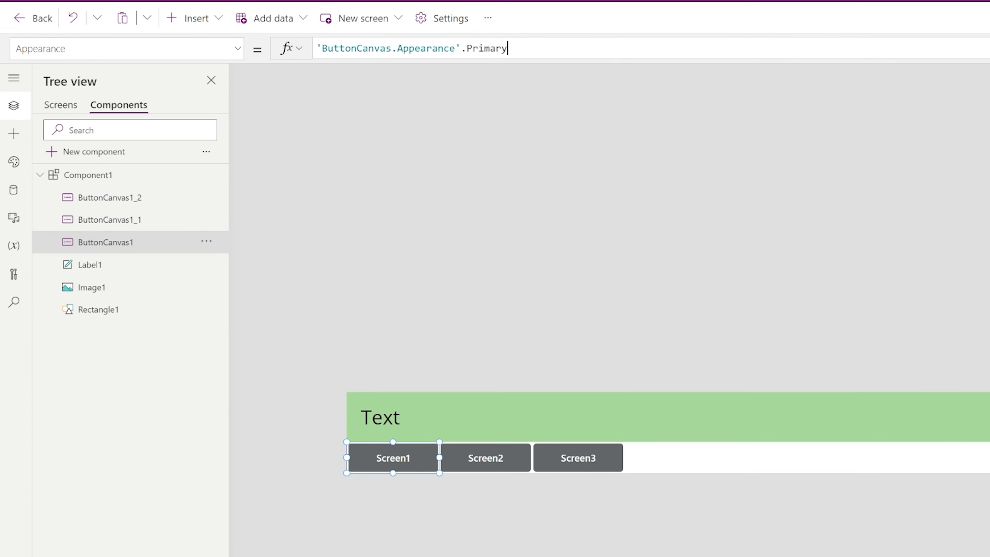
# Set the Appearance formula of the component's Screen1 button to Component1.ButtonType1.
pyautogui.hotkey('shift', 'Home')
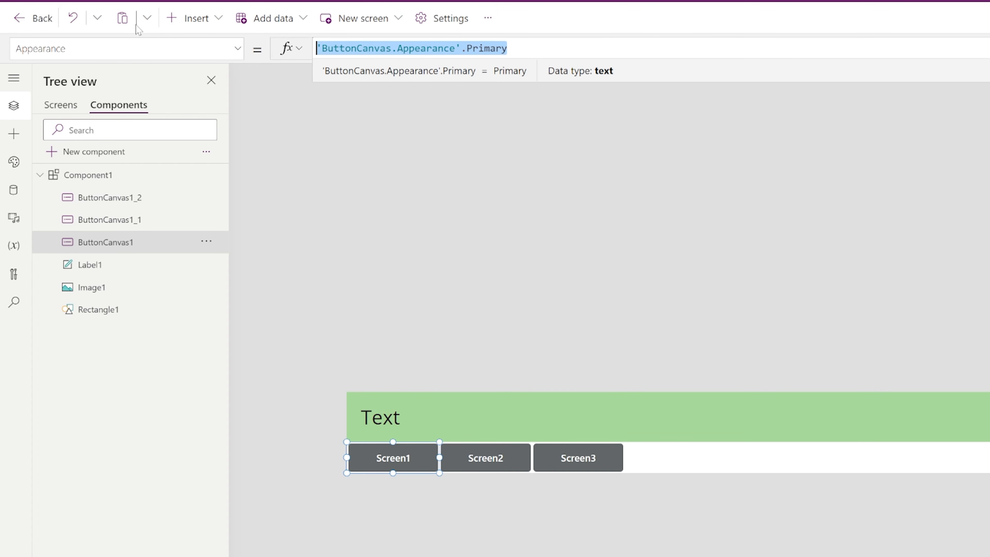
pyautogui.write('Component1.Button')
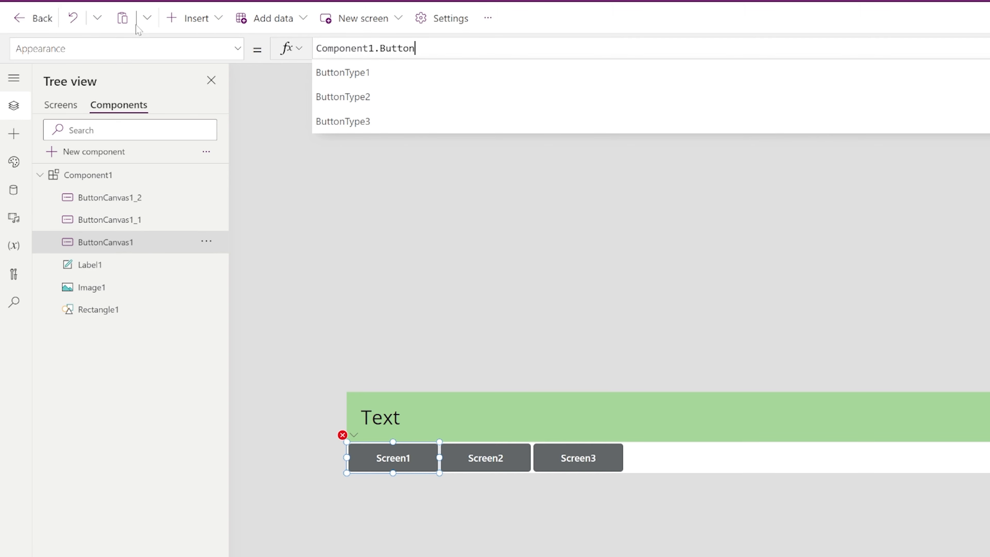
pyautogui.write('Type1')
# Set the Appearance formula of the component's Screen2 button to Component1.ButtonType1.
pyautogui.click(485, 457)
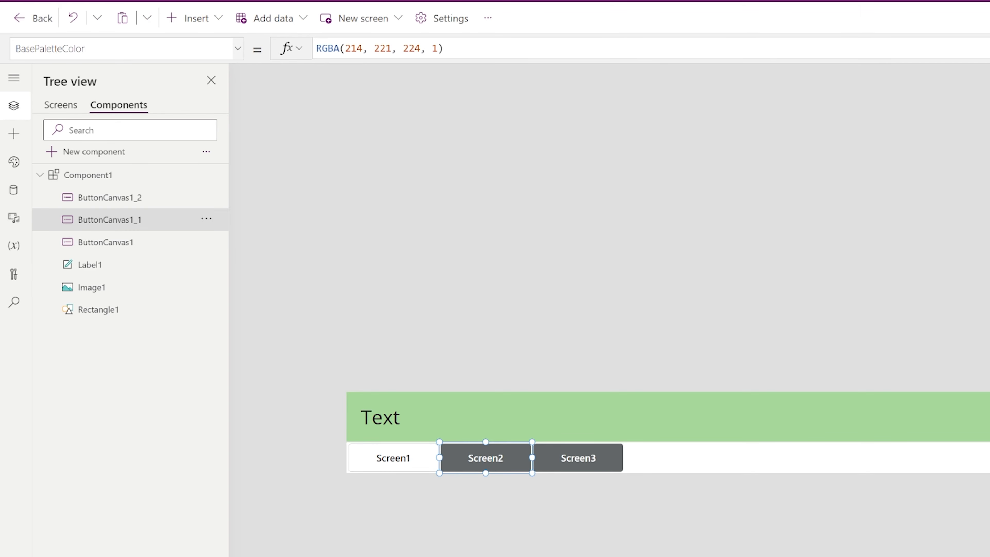
pyautogui.click(237, 48)
pyautogui.click(90, 141)
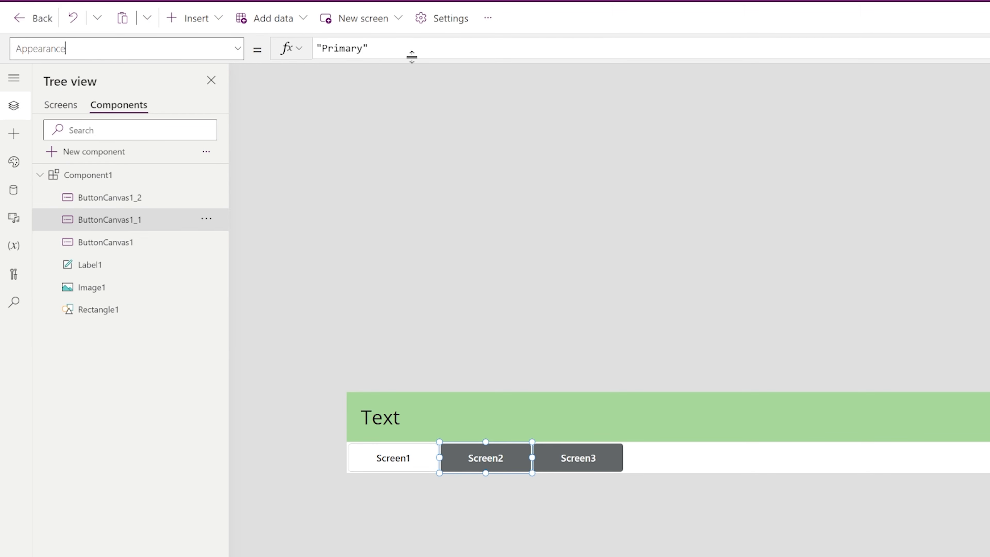
pyautogui.click(412, 51)
pyautogui.hotkey('ctrl', 'a')
pyautogui.write('Component1.ButtonType1')
# Link the Appearance formula of the component's Screen3 button to its Component1 ButtonType custom property.
pyautogui.click(591, 449)
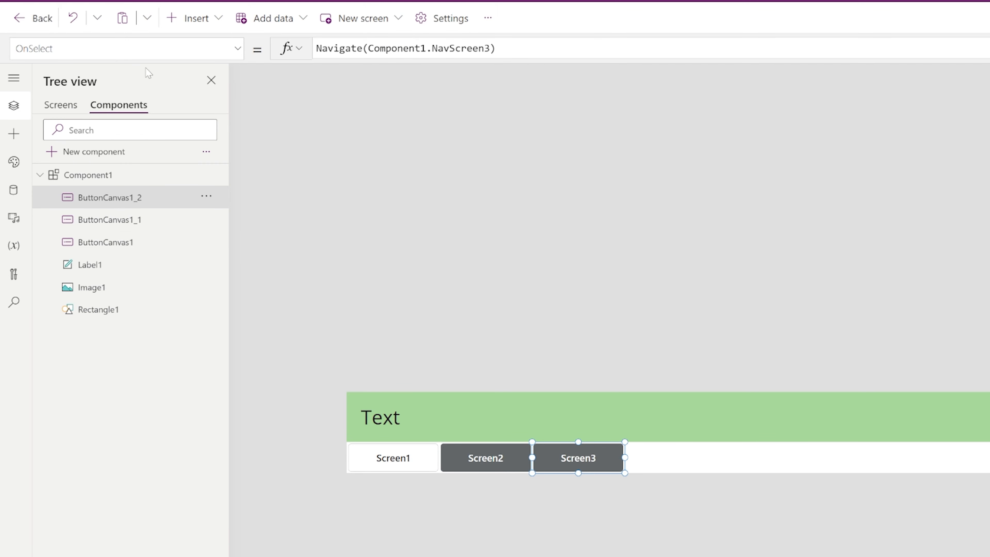
pyautogui.click(237, 48)
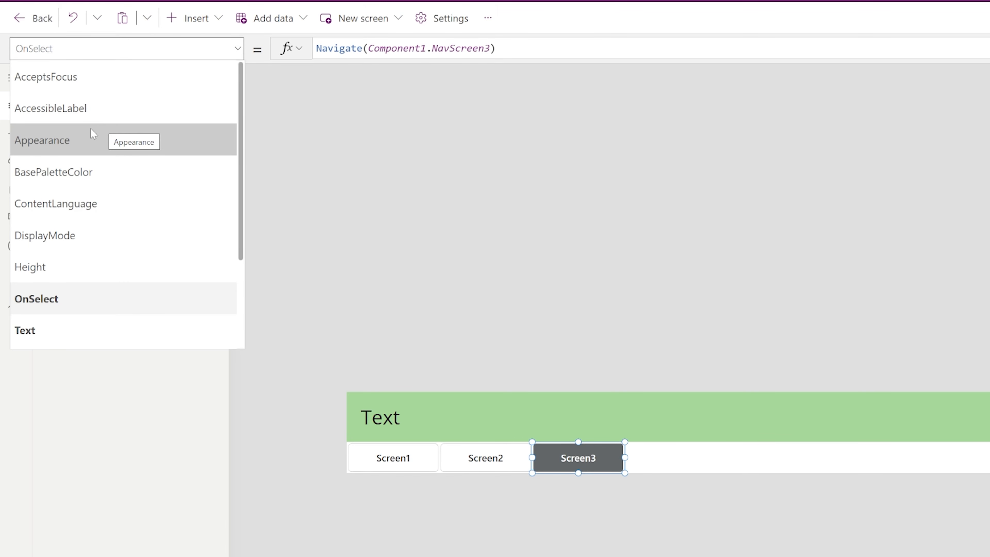
pyautogui.click(78, 141)
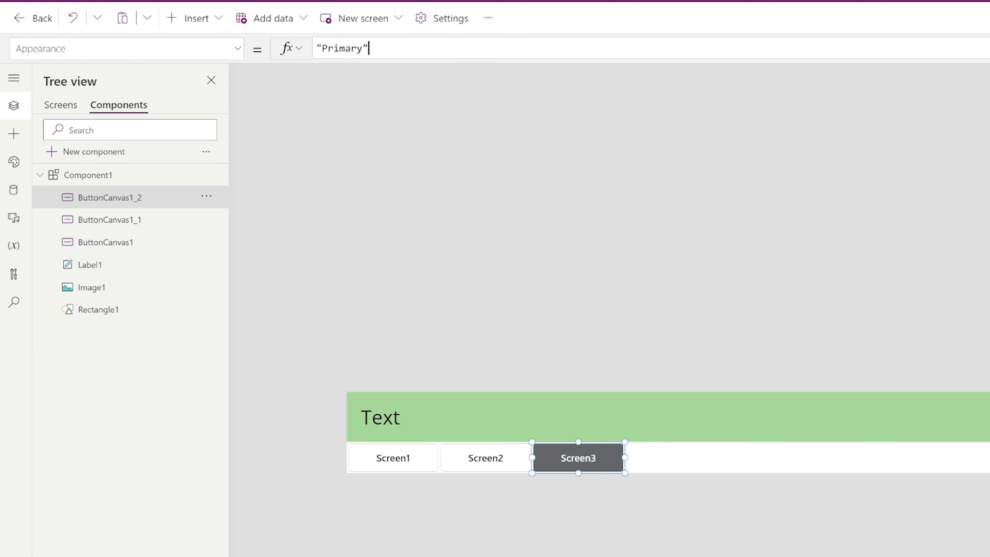
pyautogui.hotkey('ctrl', 'a')
pyautogui.write('Component1.ButtonType1')
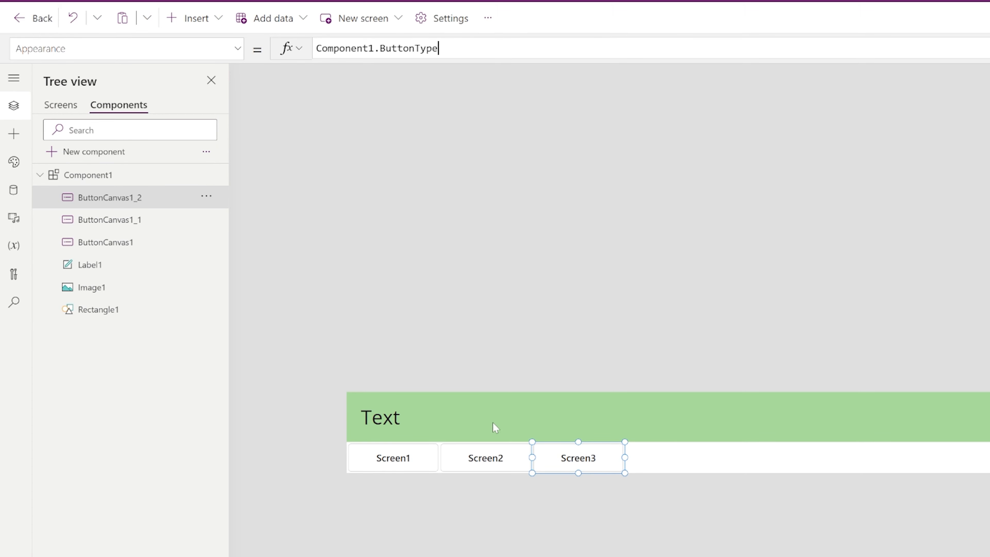
pyautogui.write('1')
# Change the Screen2 button's Appearance formula to Component1.ButtonType2 and save the component library.
pyautogui.click(486, 458)
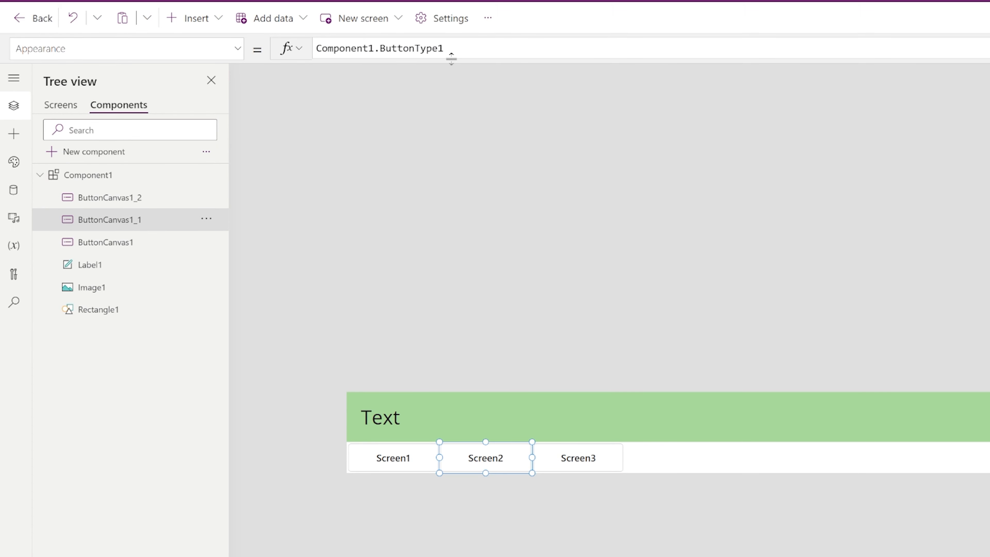
pyautogui.write('2')
pyautogui.click(629, 247)
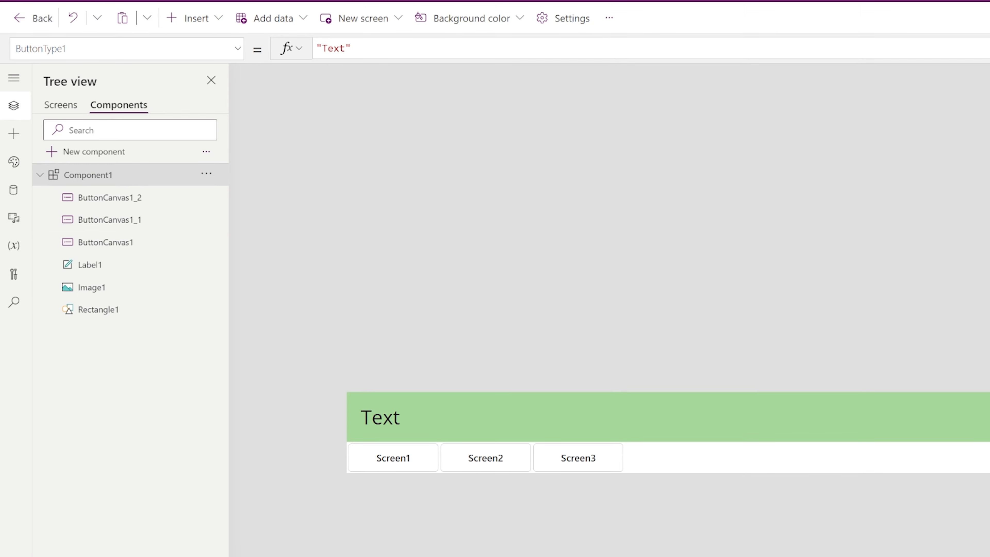
pyautogui.hotkey('ctrl', 's')
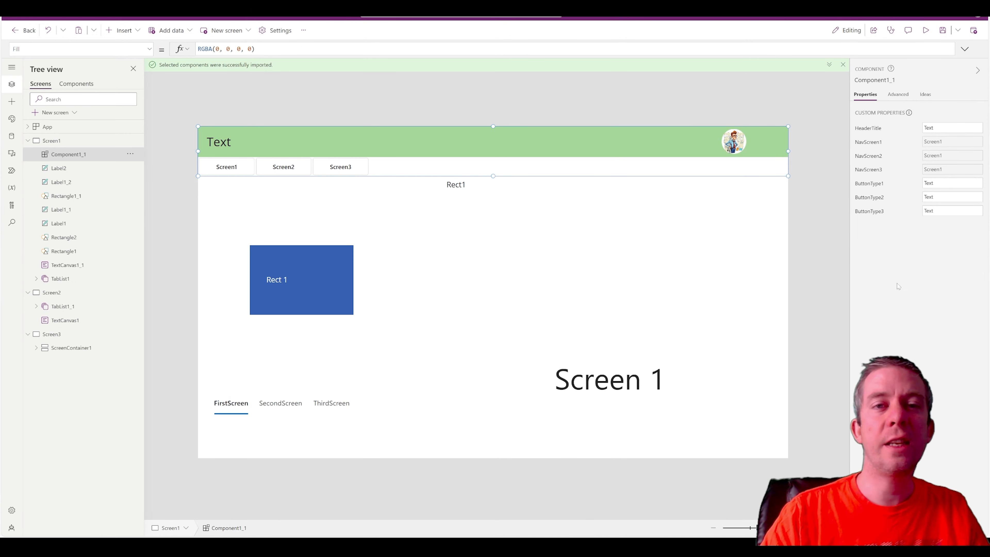
# Set the ButtonType1 property of Component1_1 on Screen1 to Primary.
pyautogui.doubleClick(923, 182)
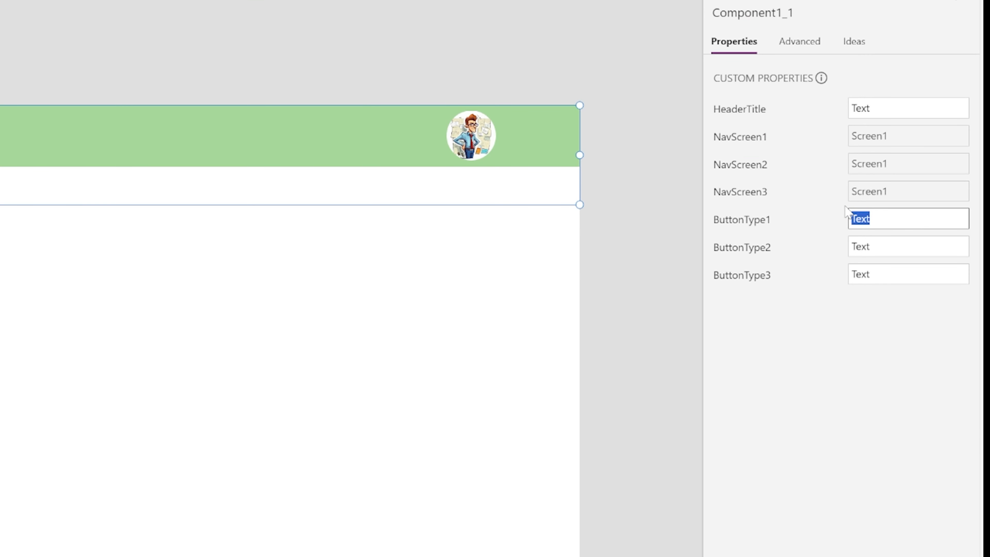
pyautogui.write('Primary')
pyautogui.click(320, 388)
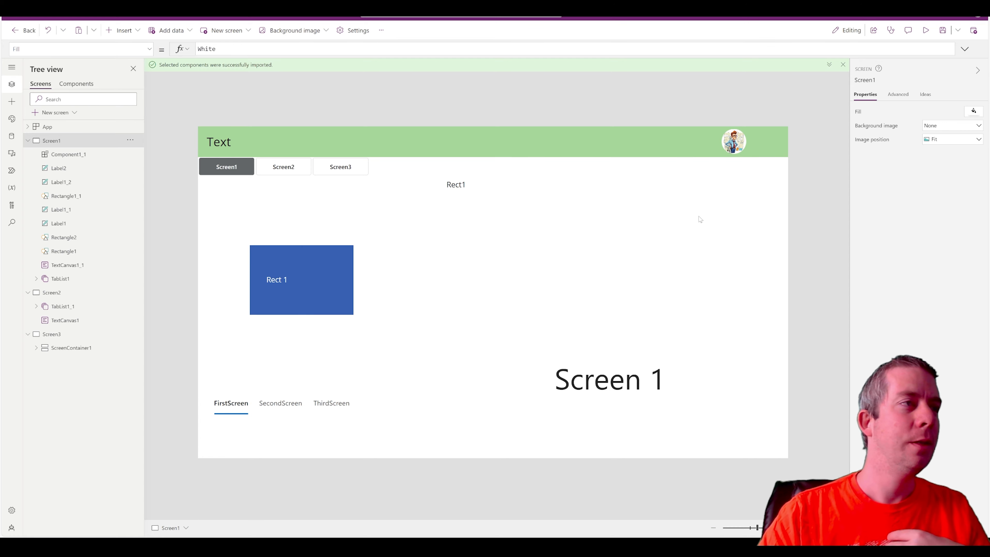
# Copy the header component from Screen1 and paste it onto Screen2 and Screen3.
pyautogui.click(264, 167)
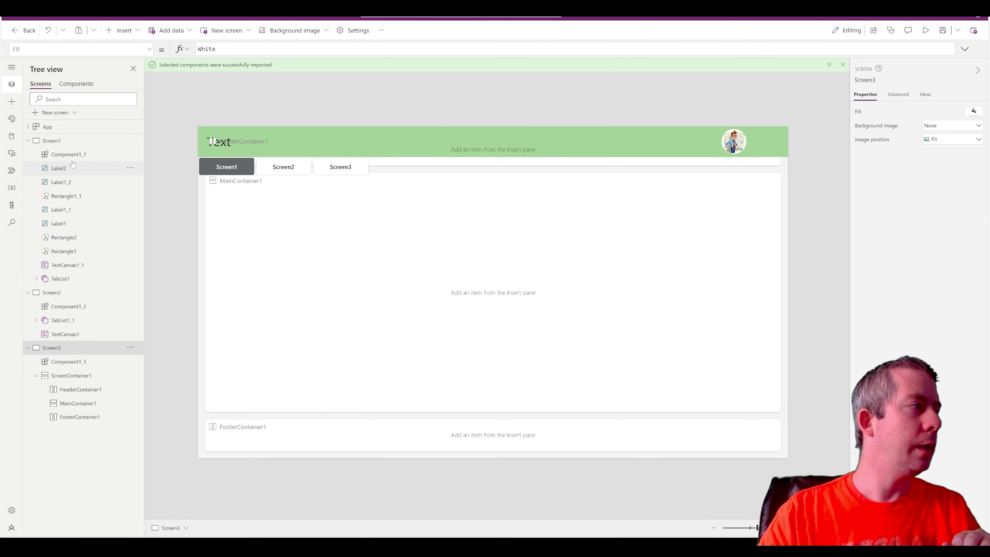
# On Screen2's header component, set ButtonType2 to Primary and ButtonType1 to Text.
pyautogui.click(64, 293)
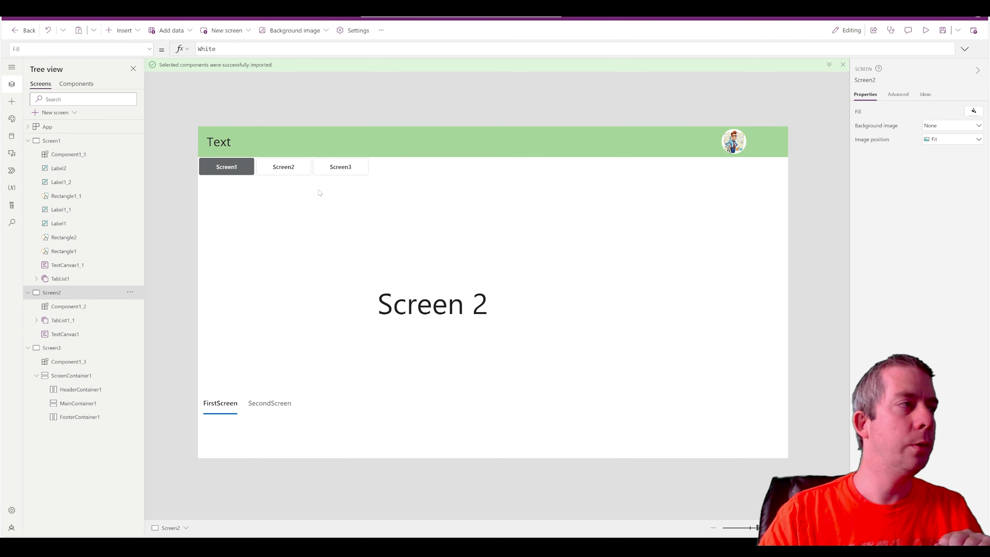
pyautogui.click(368, 162)
pyautogui.click(872, 197)
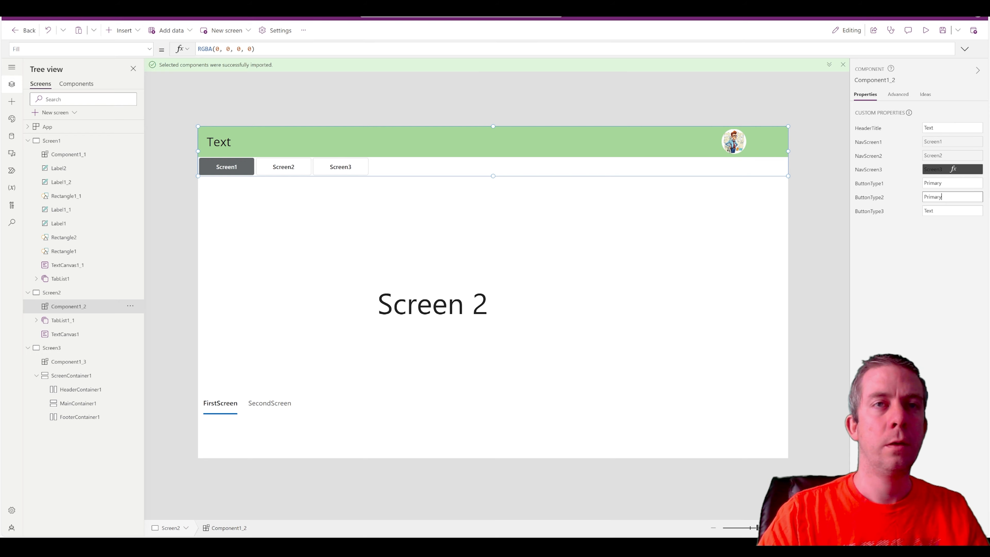
pyautogui.click(951, 184)
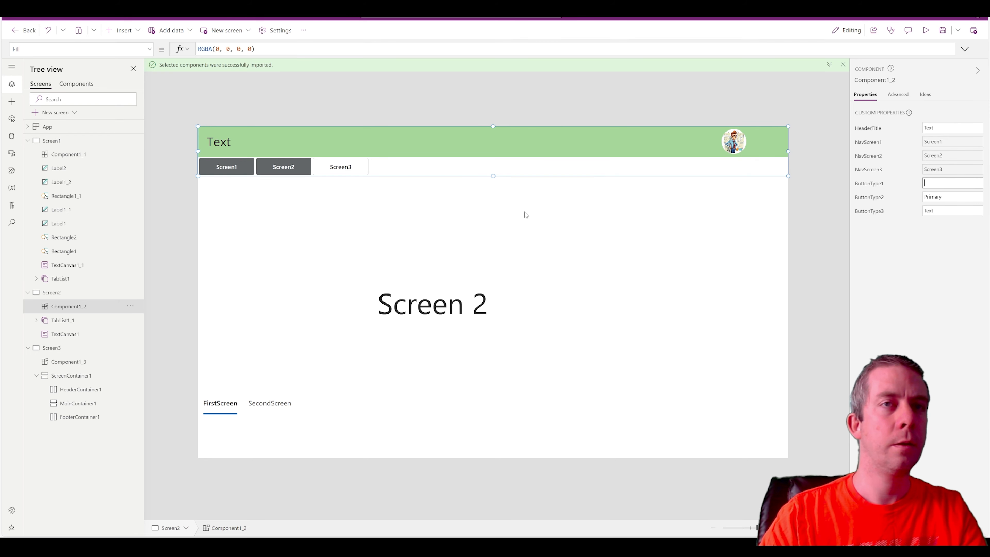
pyautogui.click(437, 230)
pyautogui.click(285, 170)
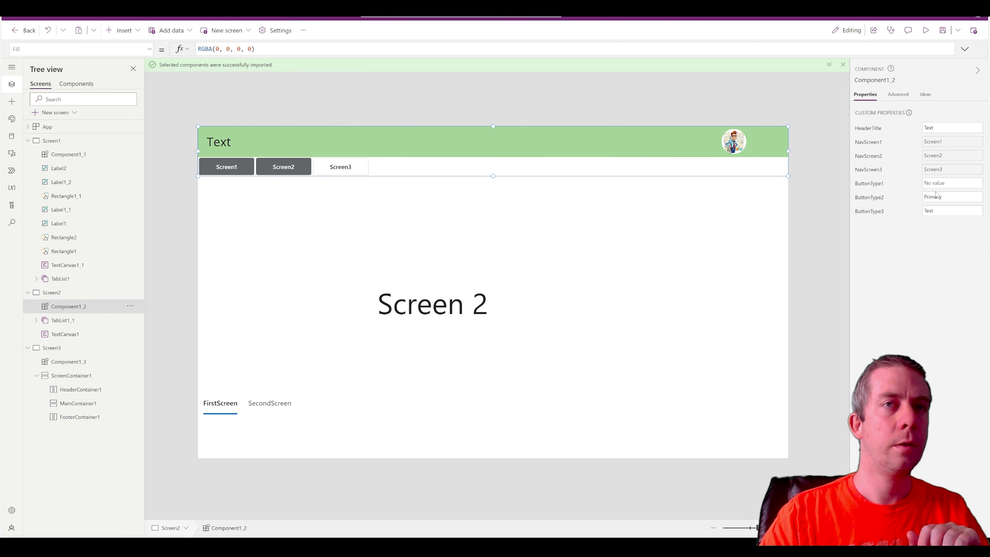
pyautogui.click(592, 247)
# On Screen3's header component, set ButtonType3 to Primary and ButtonType1 to Text.
pyautogui.click(65, 352)
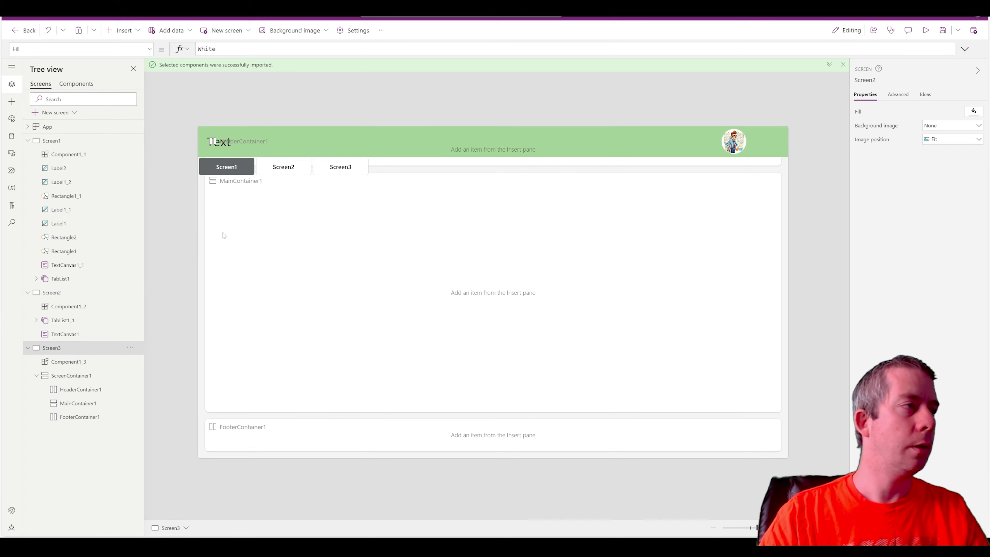
pyautogui.click(375, 152)
pyautogui.click(952, 211)
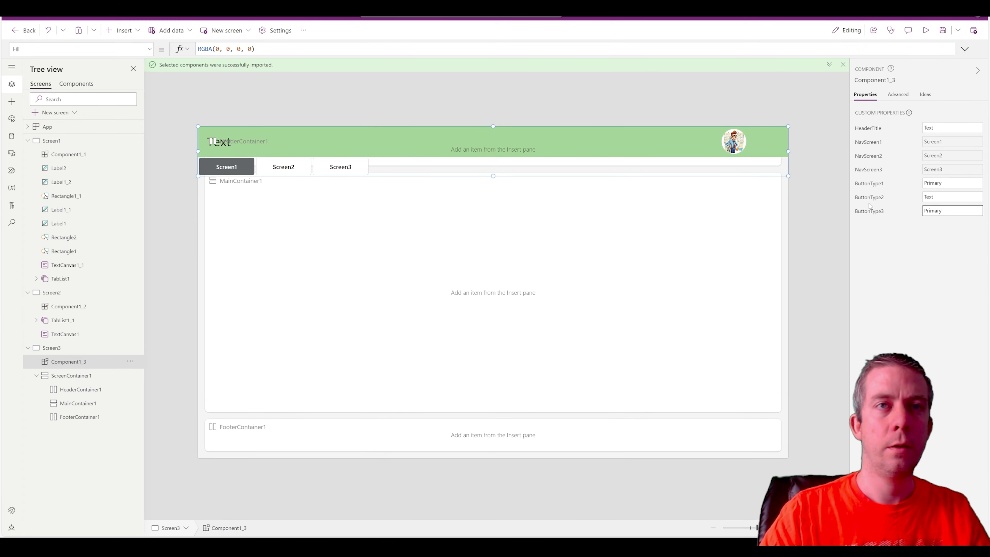
pyautogui.moveTo(950, 184); pyautogui.dragTo(812, 186)
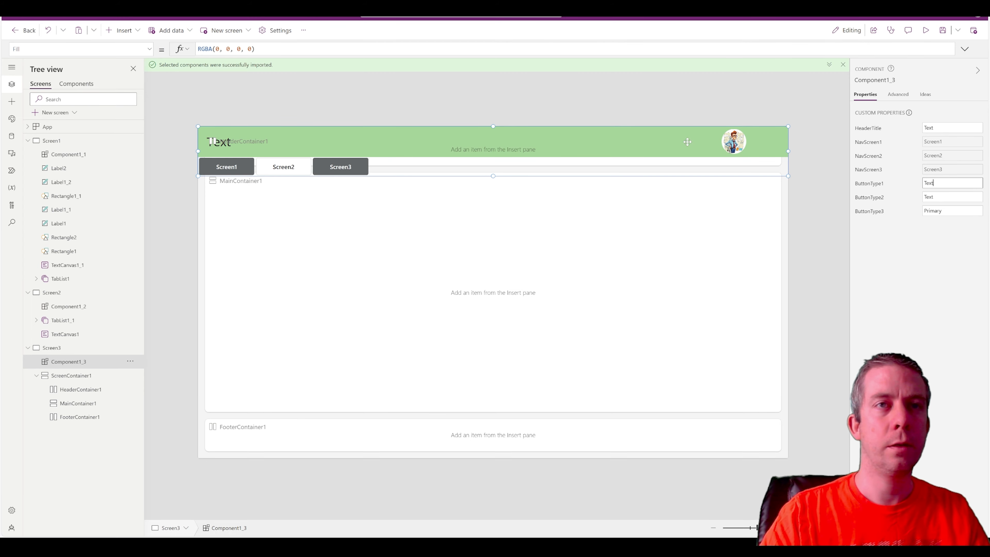
pyautogui.click(380, 101)
# Set the HeaderTitle property of Screen1's header component to Home.
pyautogui.click(86, 146)
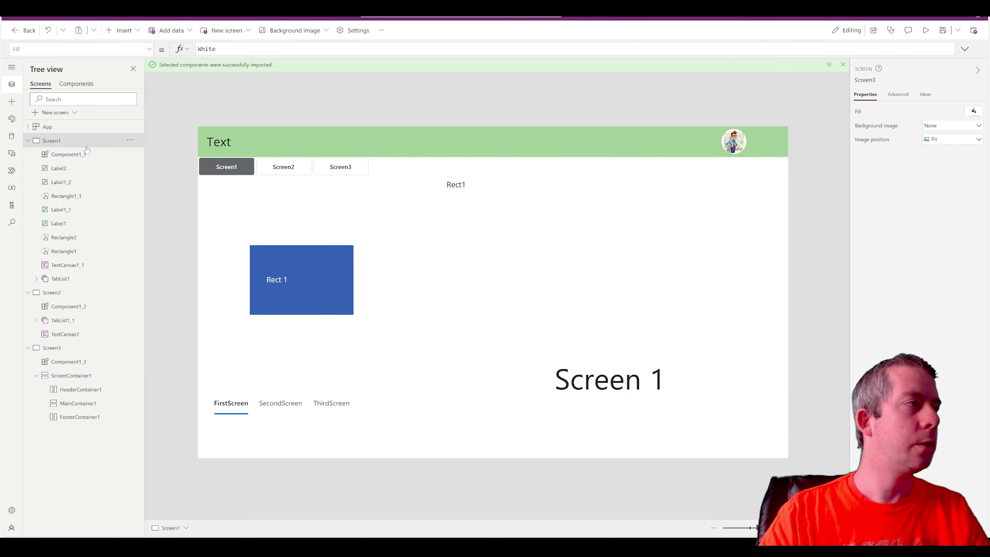
pyautogui.click(326, 145)
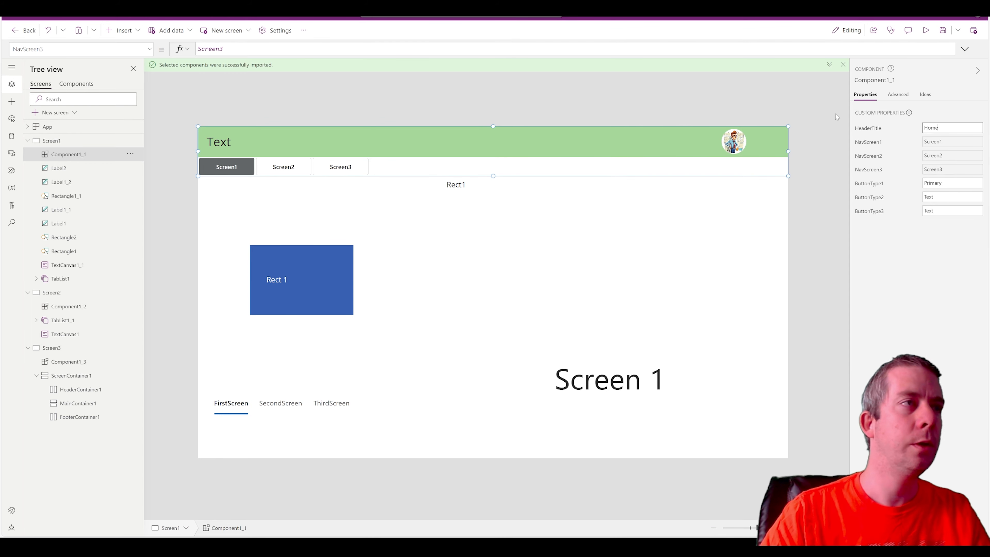
pyautogui.click(390, 116)
# Set the HeaderTitle property of Screen2's header component to Screen2.
pyautogui.click(63, 296)
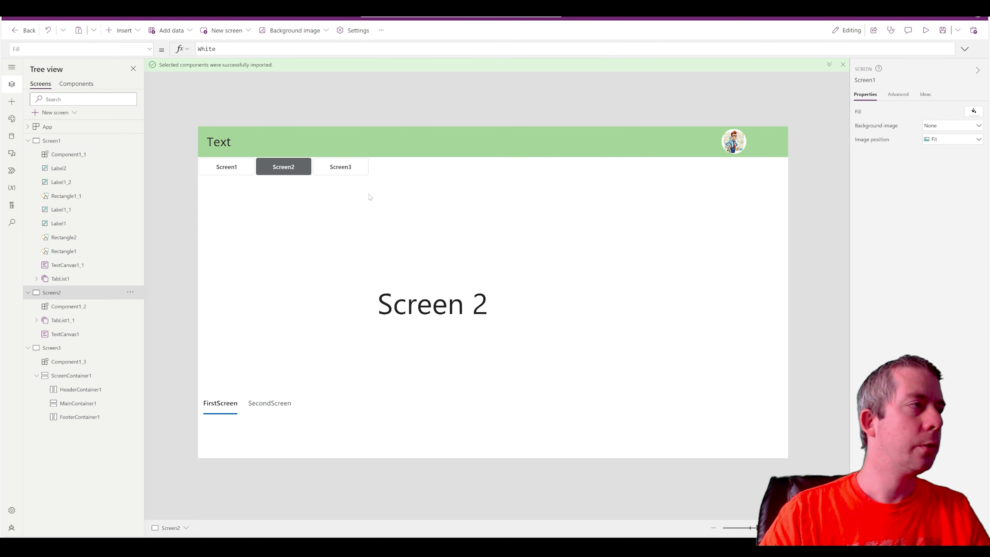
pyautogui.click(683, 148)
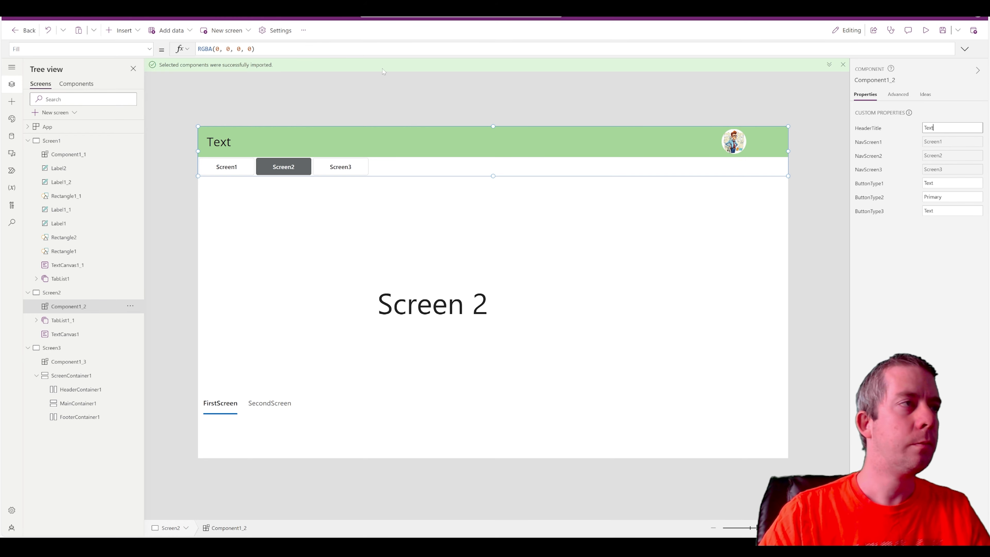
pyautogui.click(261, 212)
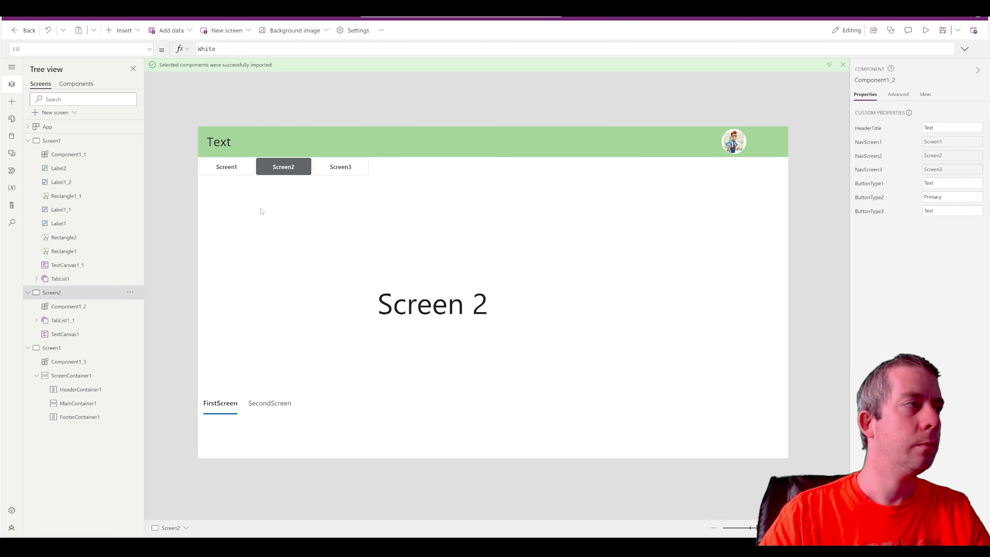
# Set the HeaderTitle property of Screen3's header component to Screen3.
pyautogui.click(58, 348)
pyautogui.click(404, 175)
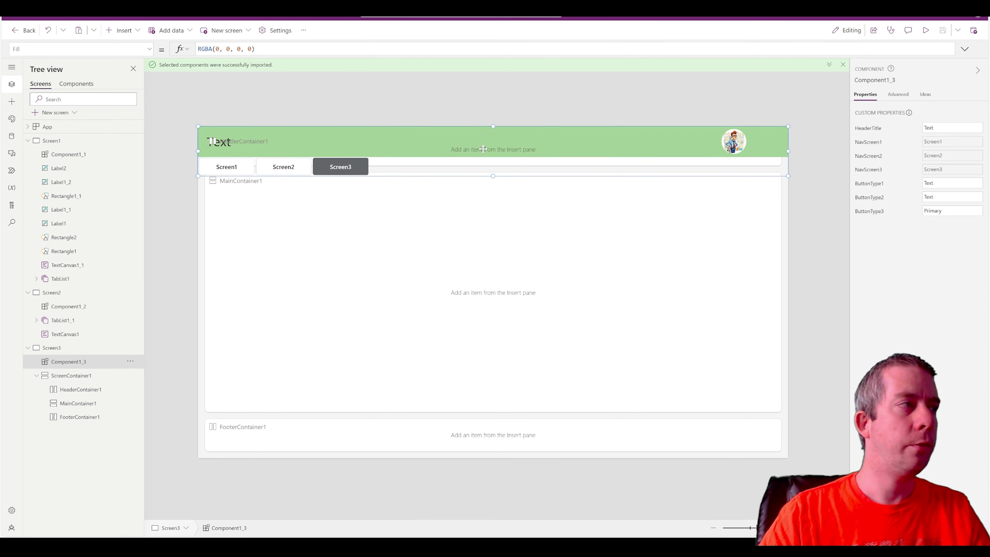
pyautogui.click(951, 128)
pyautogui.write('Screen3')
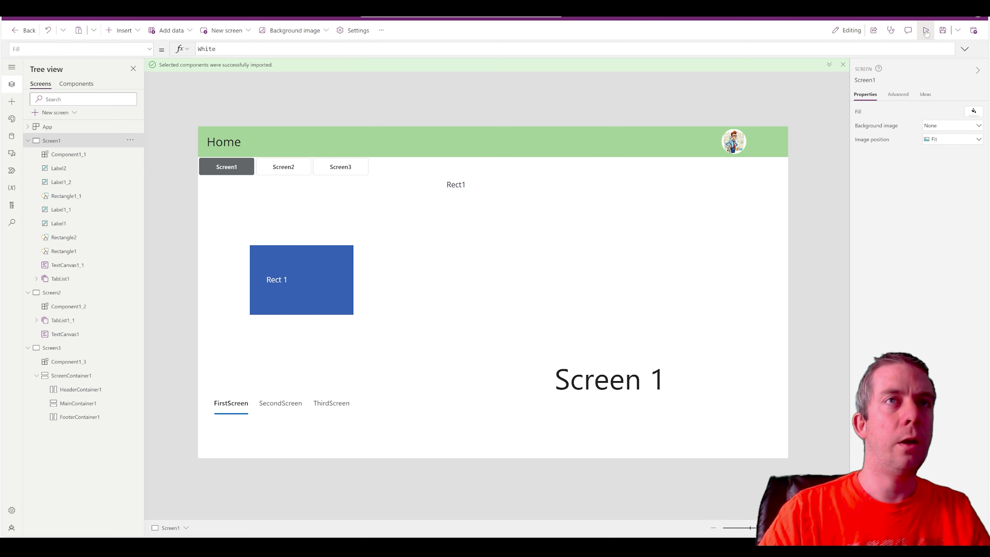
# Preview the app from Screen1 and test the header's navigation buttons by moving repeatedly between Screen1, Screen2 and Screen3.
pyautogui.click(926, 30)
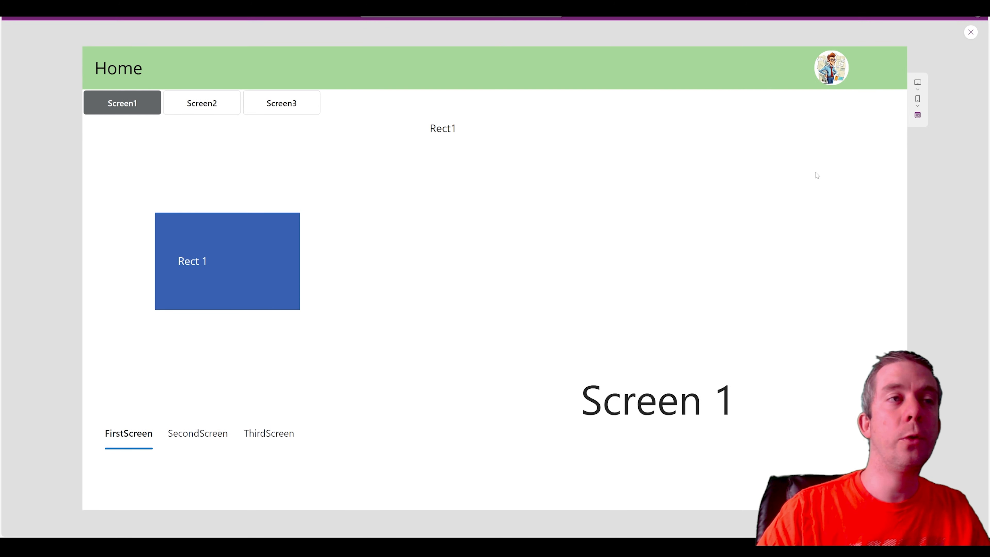
pyautogui.click(183, 111)
pyautogui.click(267, 110)
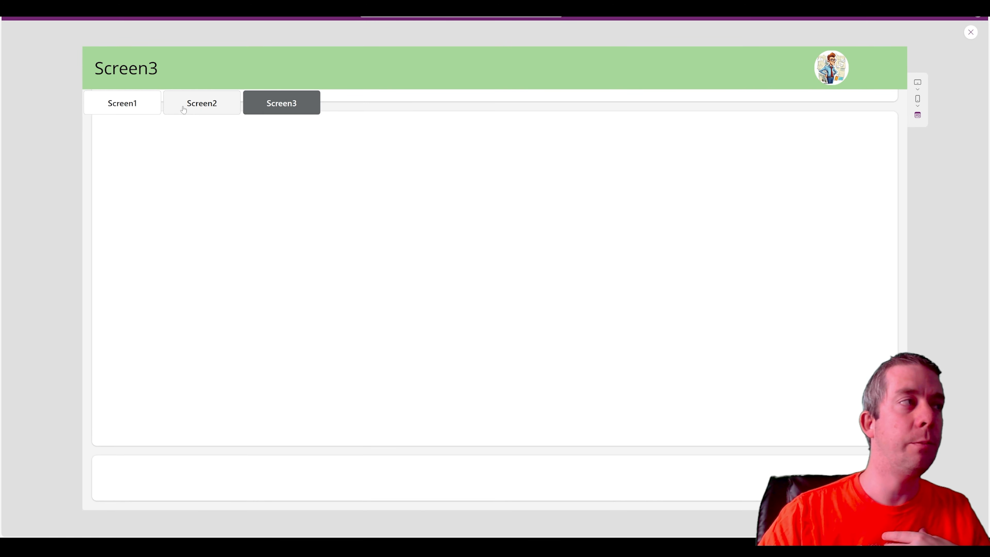
pyautogui.click(192, 109)
pyautogui.click(101, 112)
pyautogui.click(282, 102)
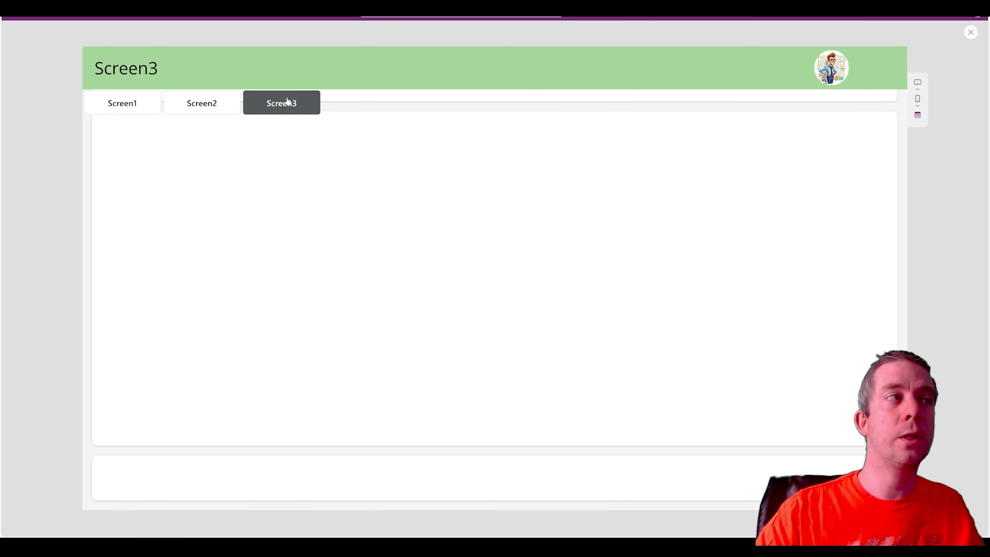
pyautogui.click(212, 110)
pyautogui.click(134, 112)
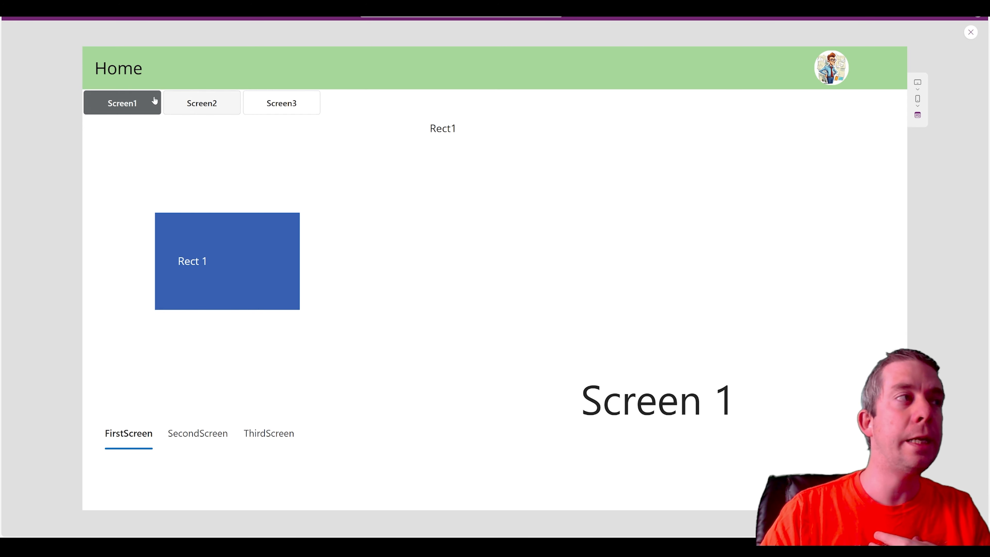
pyautogui.click(189, 106)
pyautogui.click(257, 102)
pyautogui.click(211, 106)
pyautogui.click(151, 110)
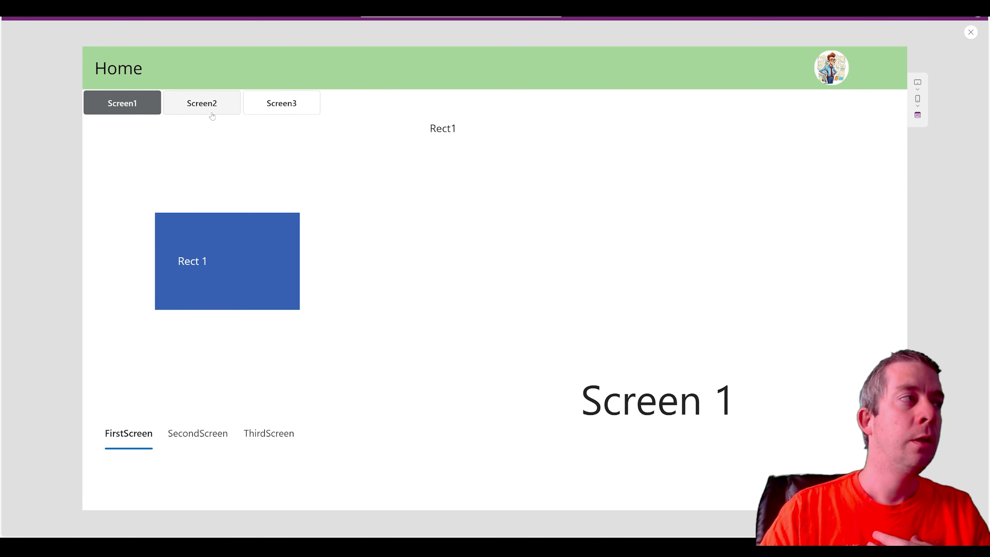
pyautogui.click(215, 111)
pyautogui.click(259, 108)
pyautogui.click(211, 109)
pyautogui.click(151, 110)
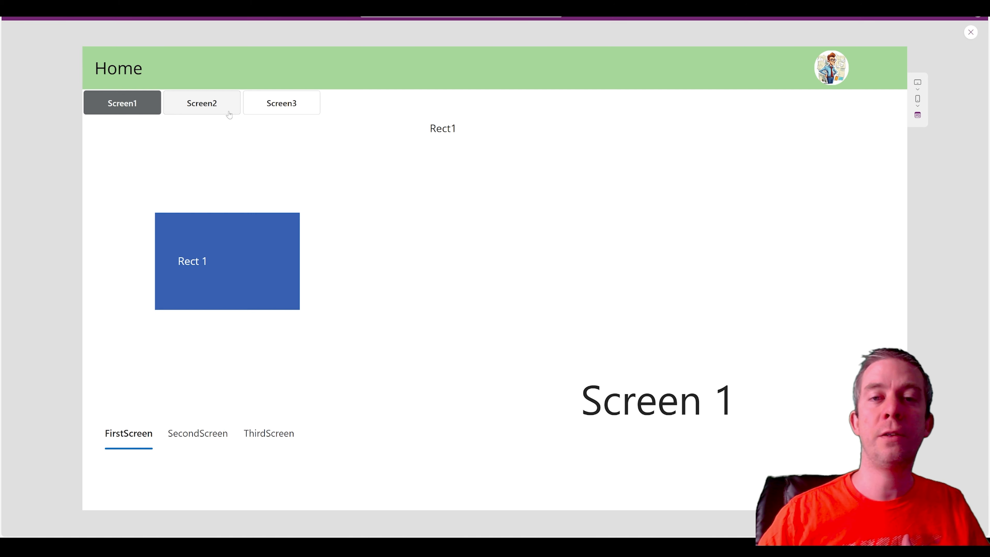
pyautogui.click(229, 114)
pyautogui.click(262, 113)
pyautogui.click(213, 112)
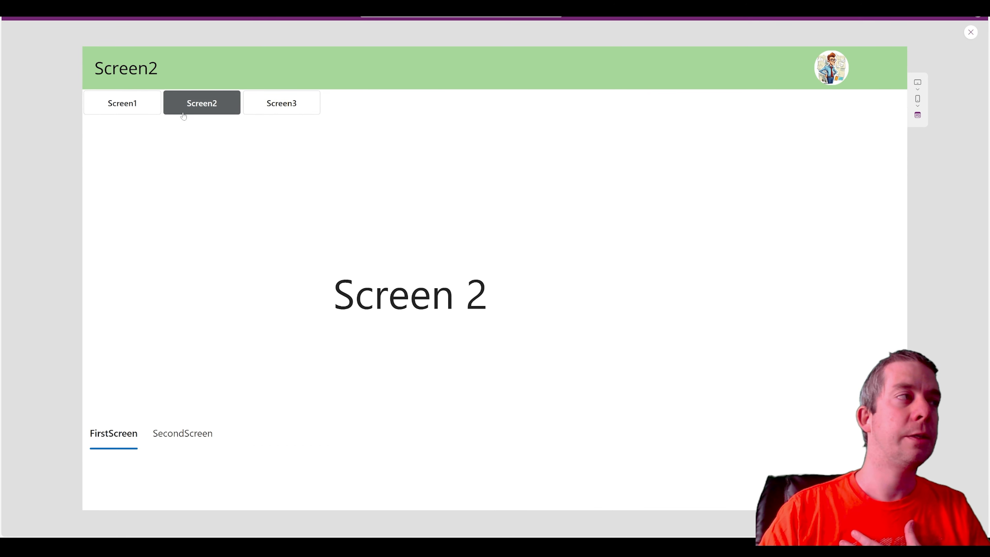
pyautogui.click(150, 113)
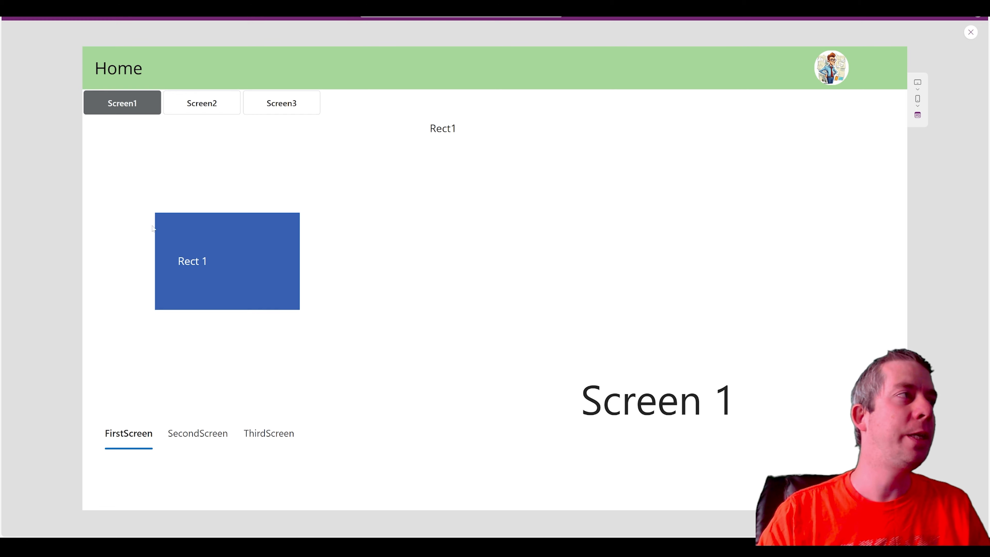
pyautogui.click(203, 113)
pyautogui.click(273, 113)
pyautogui.click(210, 113)
pyautogui.click(156, 113)
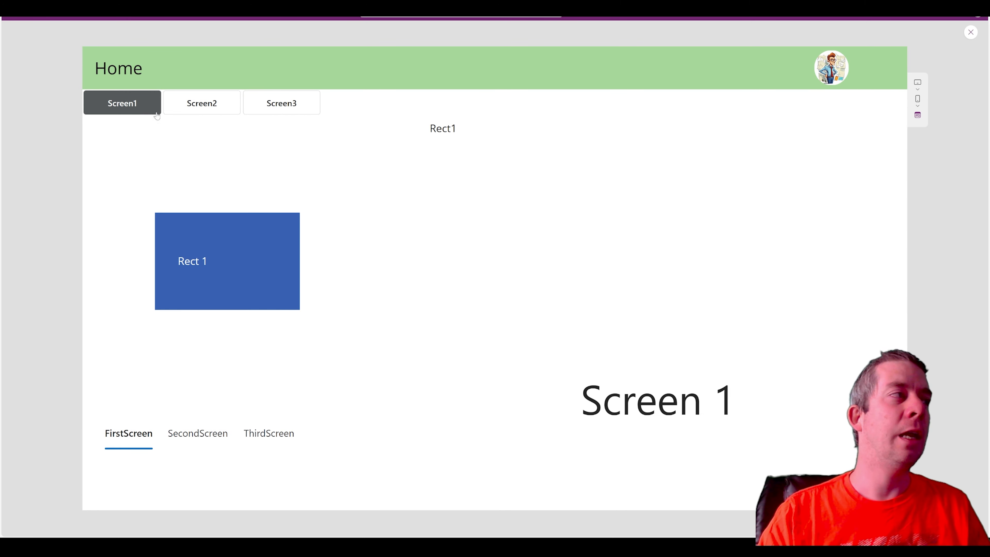